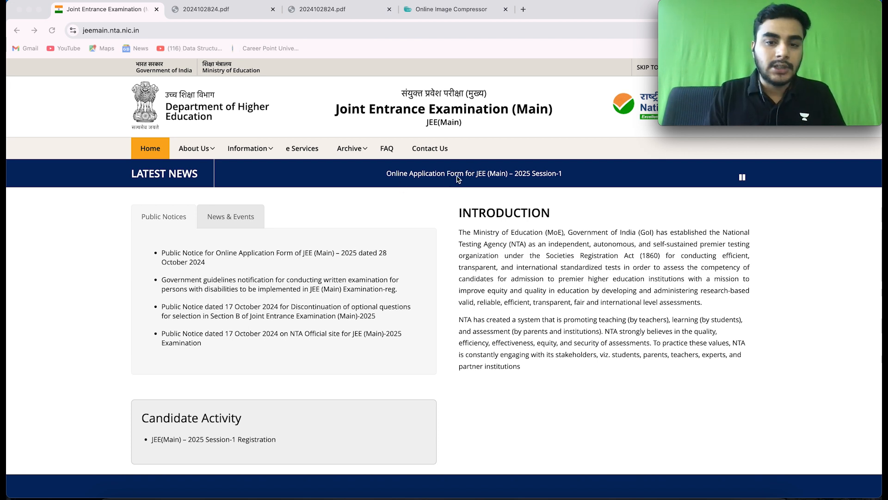
# - Open the 2025 Session-1 application form notice and follow its Online Registration Form link
pyautogui.click(435, 177)
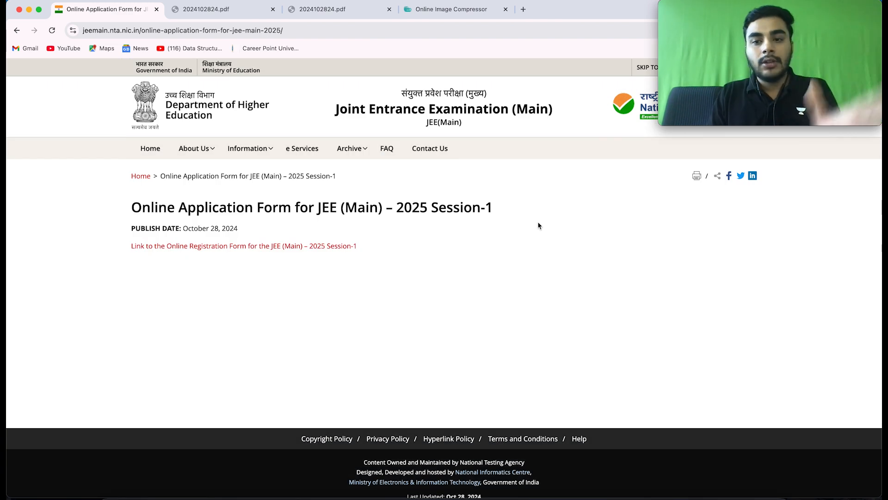
pyautogui.scroll(-2, 539, 226)
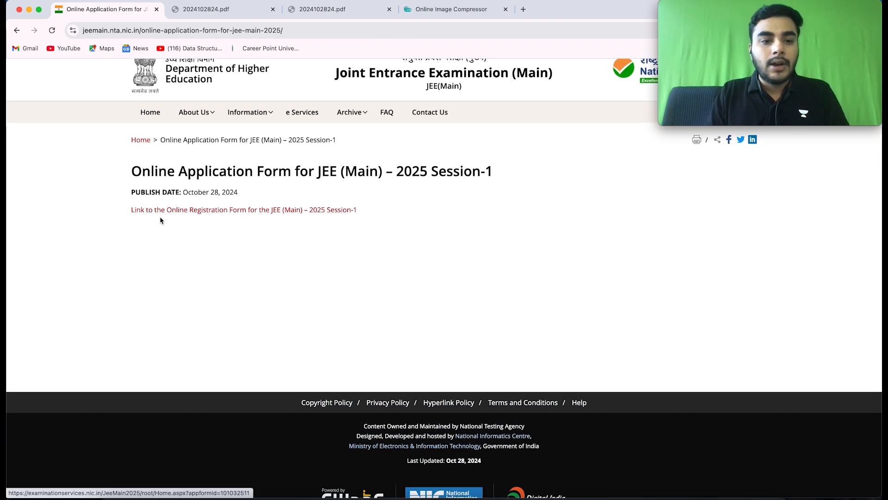
pyautogui.click(205, 211)
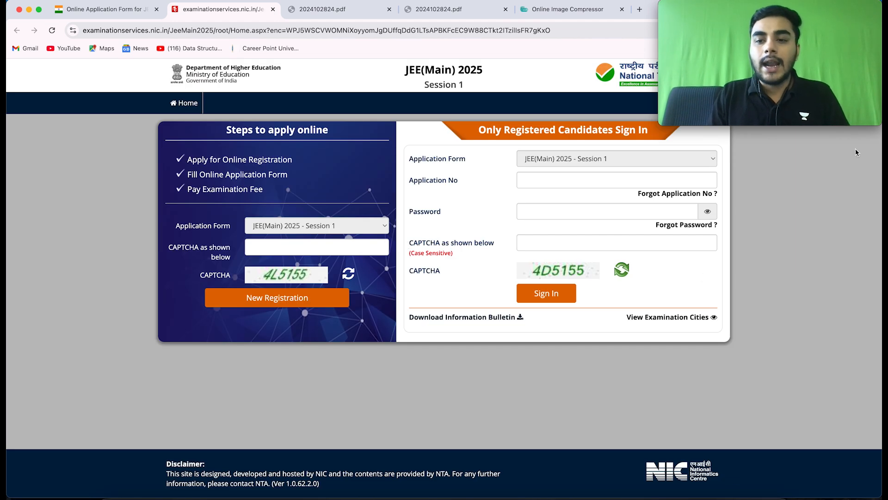
# - Enter the New Registration CAPTCHA, fixing a lowercase letter to capital L, and submit it
pyautogui.moveTo(844, 33); pyautogui.dragTo(168, 419)
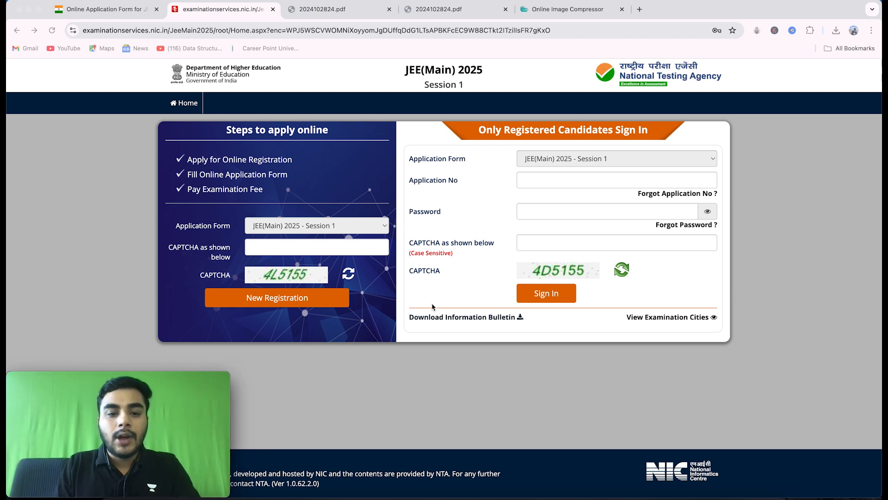
pyautogui.click(265, 230)
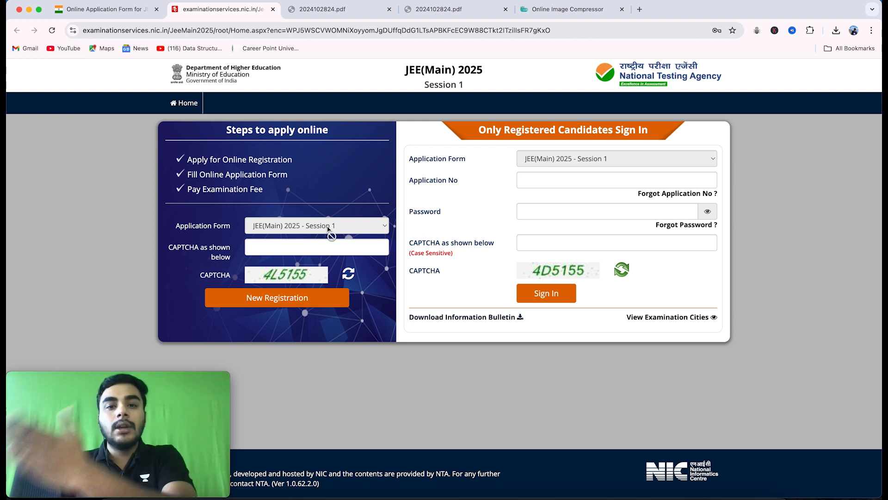
pyautogui.click(281, 250)
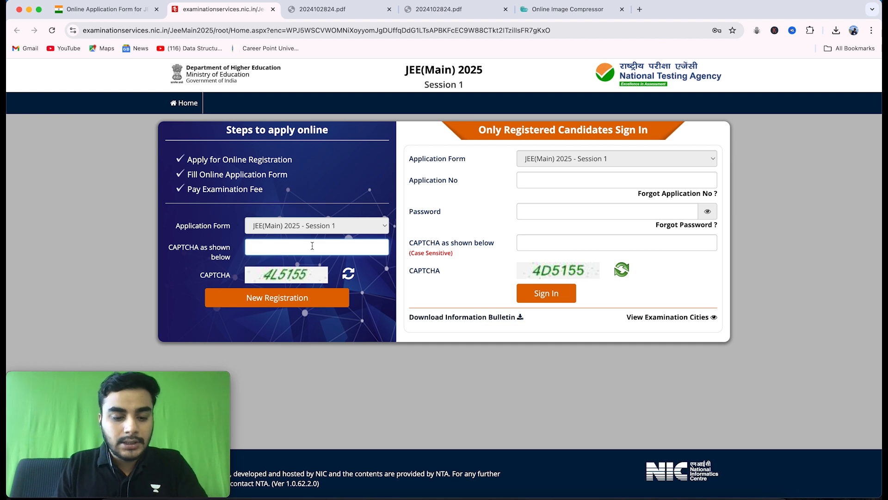
pyautogui.write('4')
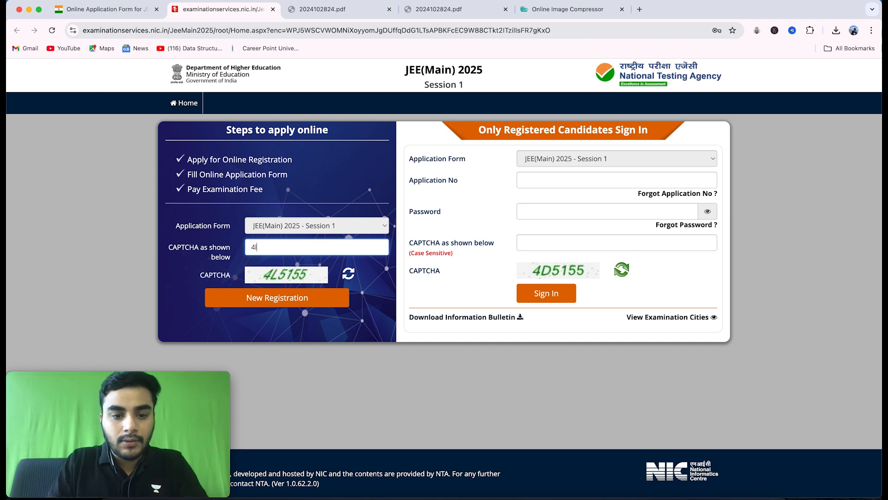
pyautogui.write('l5155')
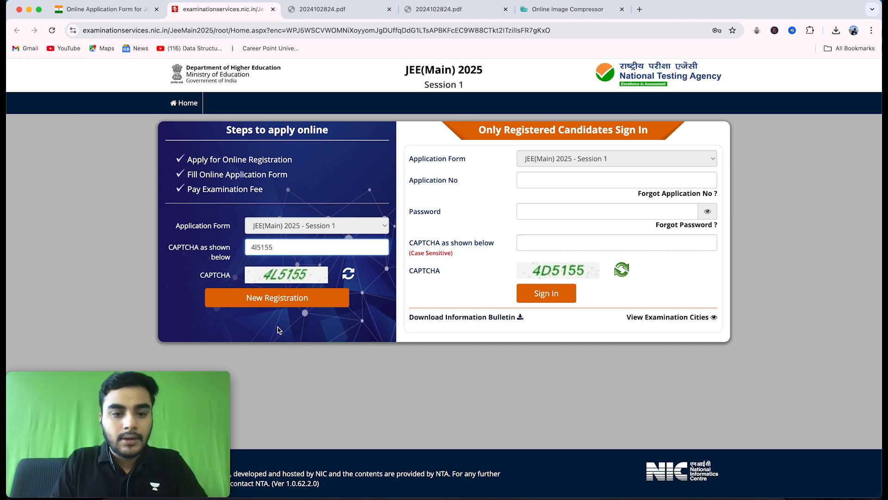
pyautogui.click(258, 247)
pyautogui.press('BackSpace')
pyautogui.write('L')
pyautogui.click(296, 297)
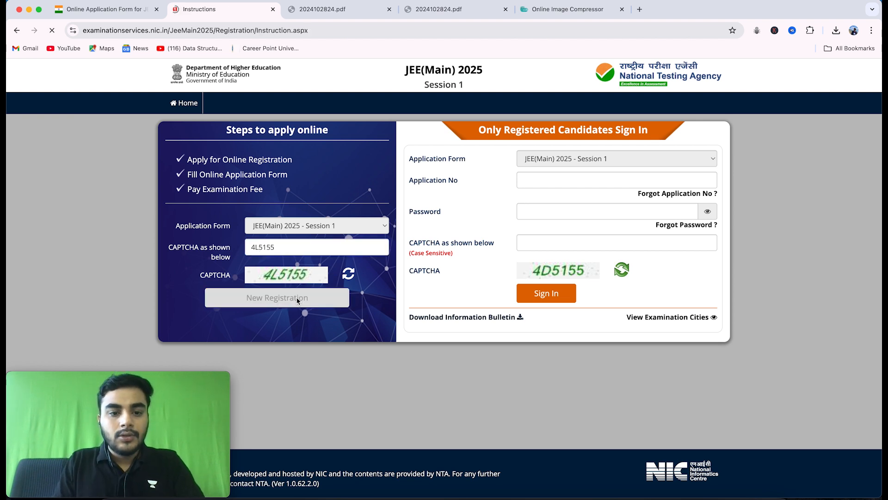
# - Read through the instructions, accept the consent declaration and proceed to the application form
pyautogui.scroll(-3, 631, 260)
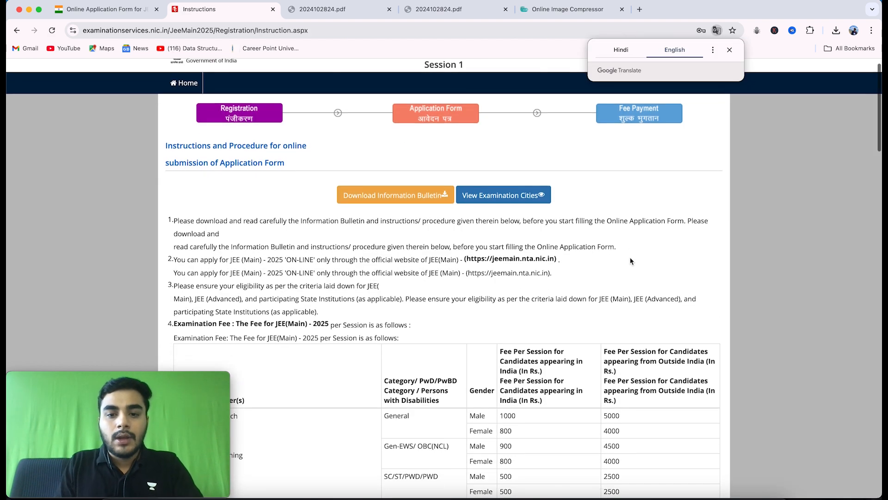
pyautogui.scroll(3, 631, 260)
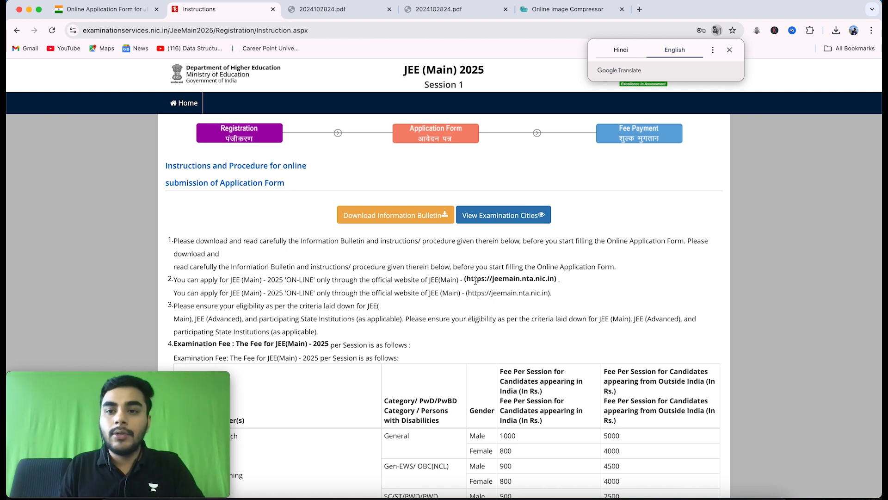
pyautogui.scroll(-1, 476, 281)
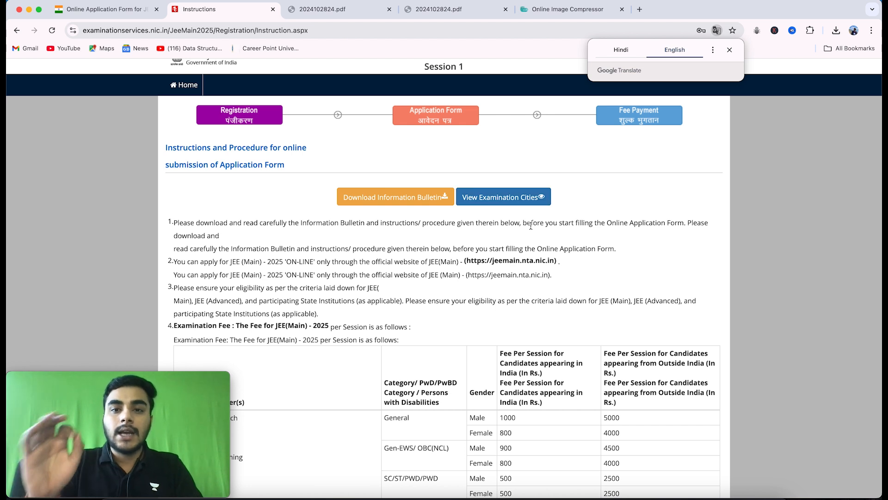
pyautogui.scroll(-10, 530, 226)
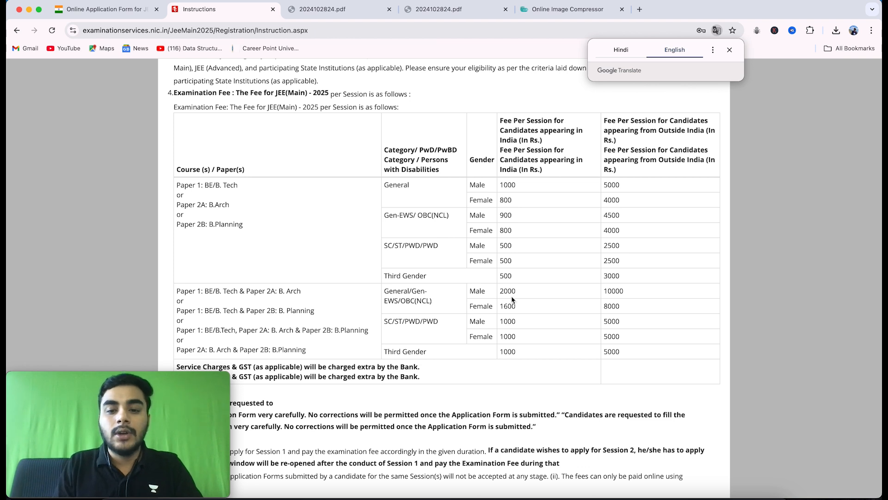
pyautogui.scroll(-1, 512, 300)
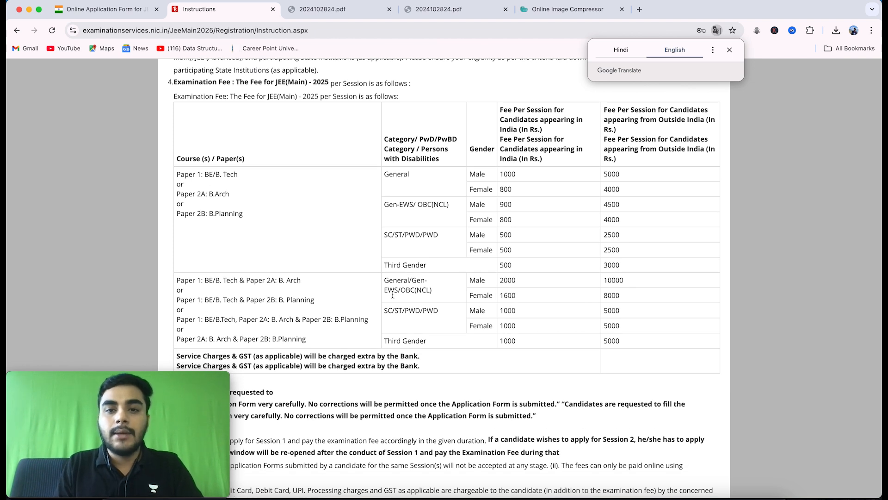
pyautogui.scroll(-10, 393, 294)
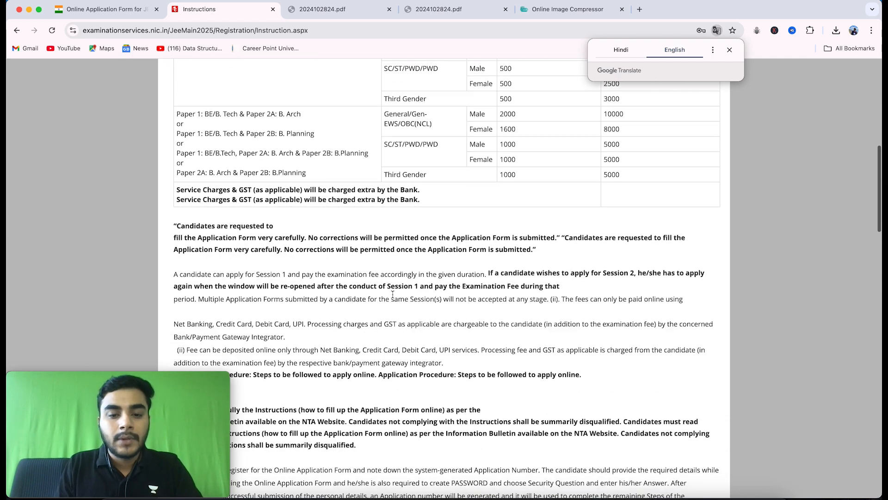
pyautogui.scroll(-5, 393, 295)
pyautogui.scroll(7, 393, 294)
pyautogui.scroll(-5, 393, 295)
pyautogui.scroll(-2, 393, 295)
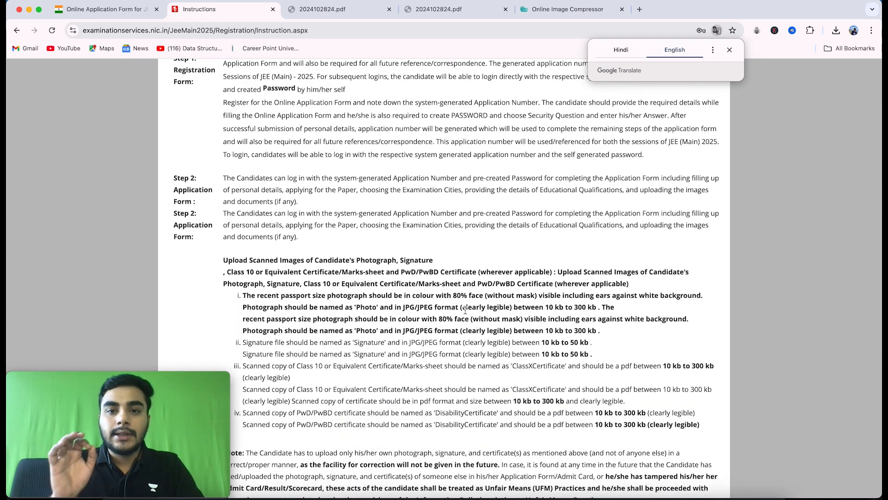
pyautogui.scroll(-1, 466, 310)
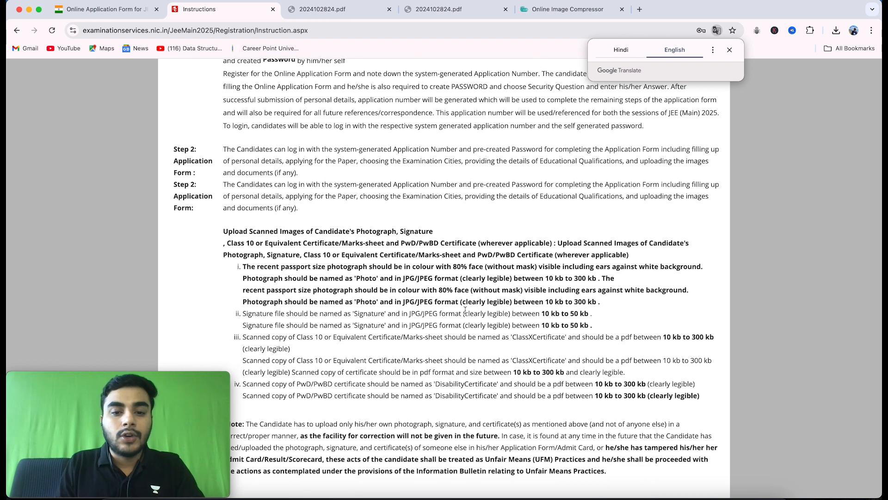
pyautogui.scroll(-1, 465, 309)
pyautogui.scroll(-6, 465, 310)
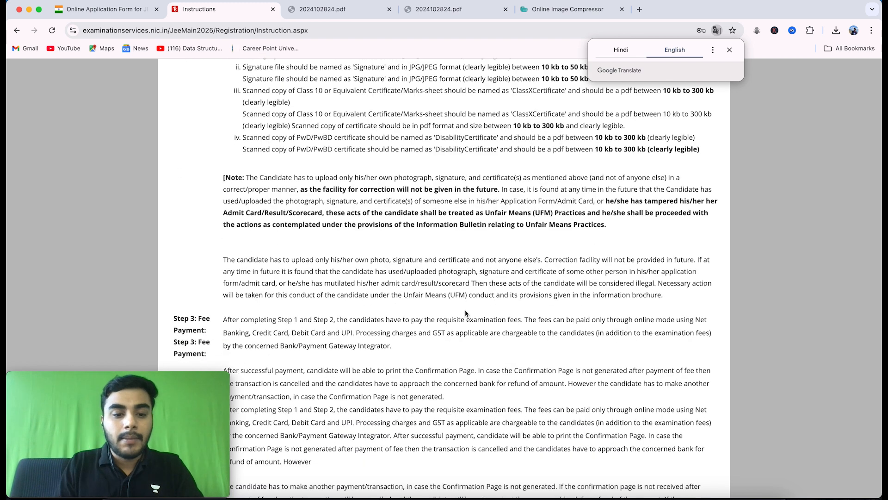
pyautogui.scroll(-10, 466, 313)
pyautogui.scroll(-10, 465, 313)
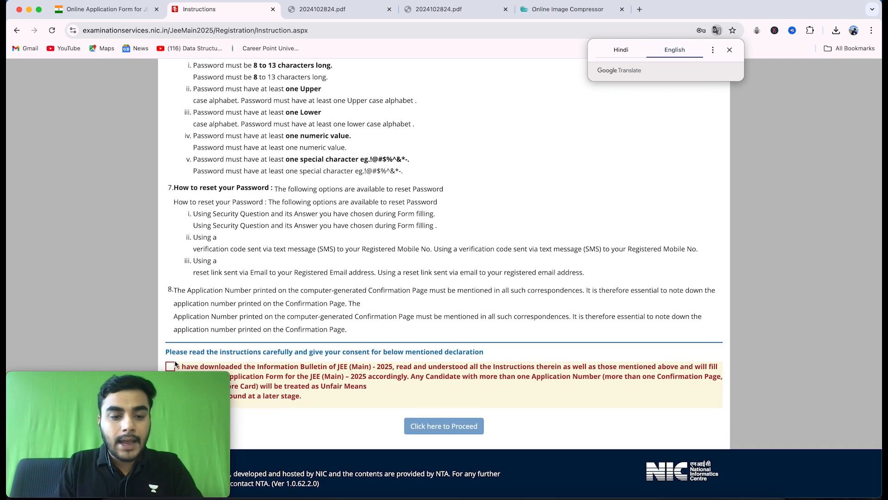
pyautogui.click(170, 367)
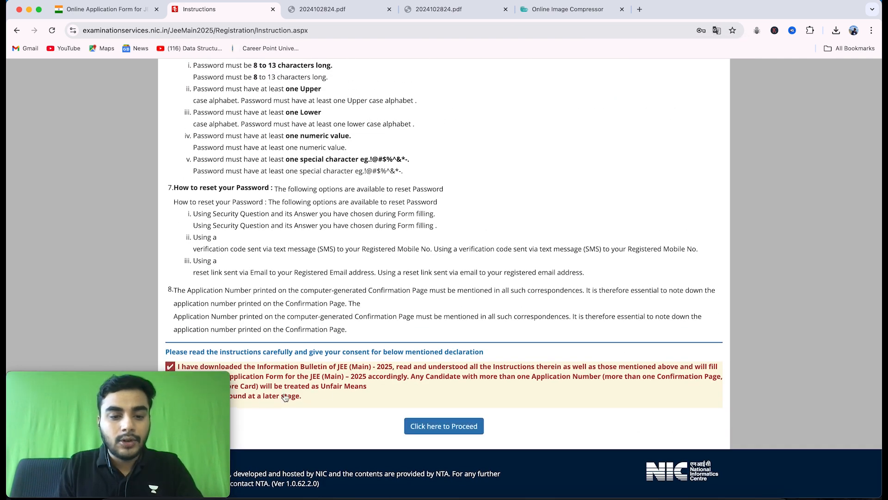
pyautogui.click(458, 427)
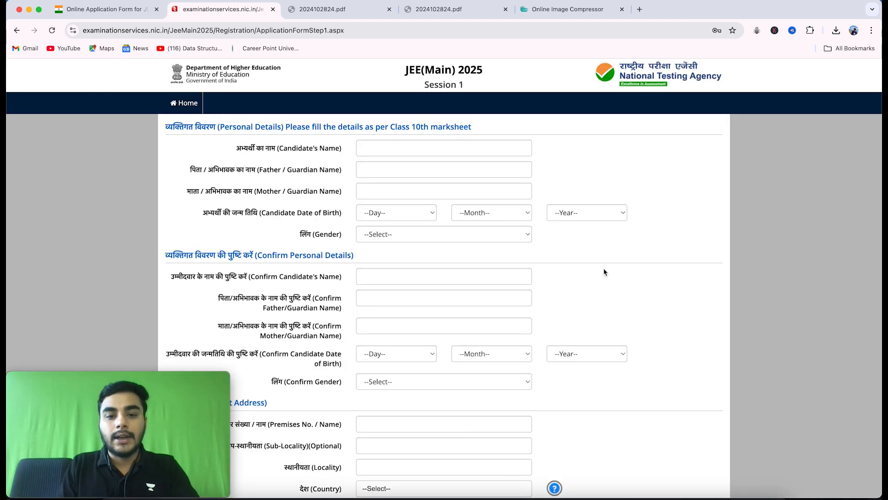
# - Enter the candidate's, father's and mother's full names
pyautogui.click(427, 144)
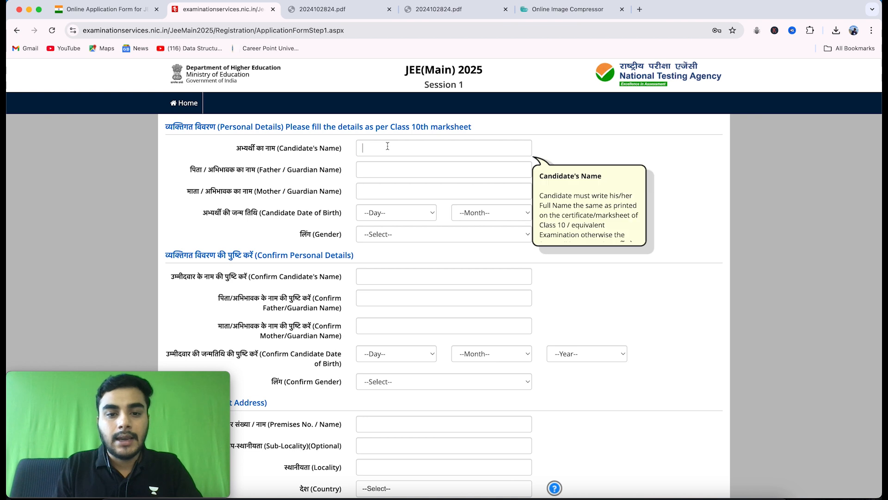
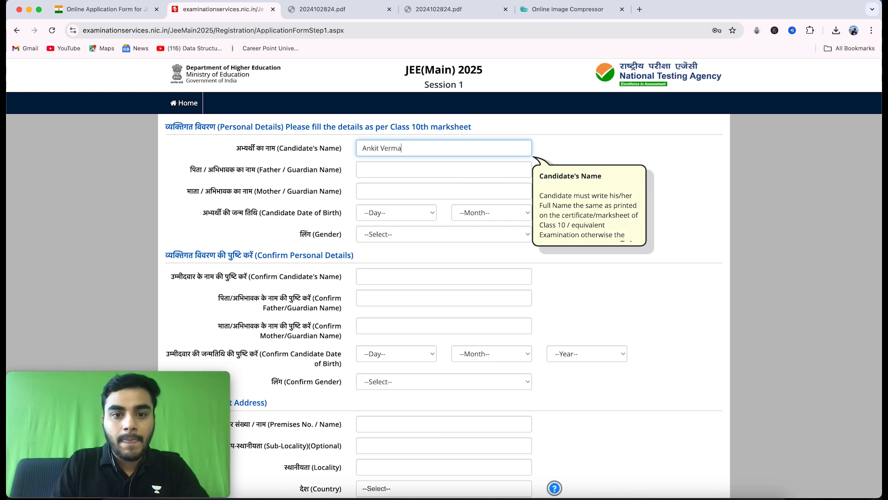
pyautogui.click(370, 169)
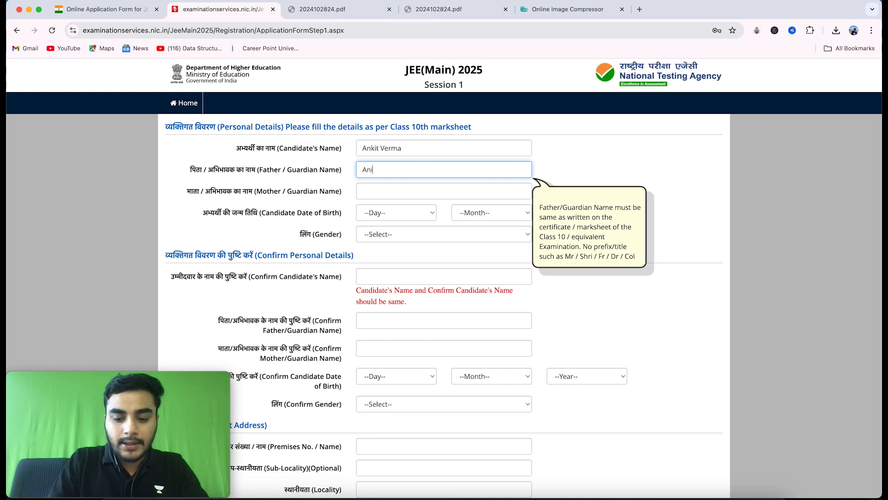
pyautogui.click(372, 193)
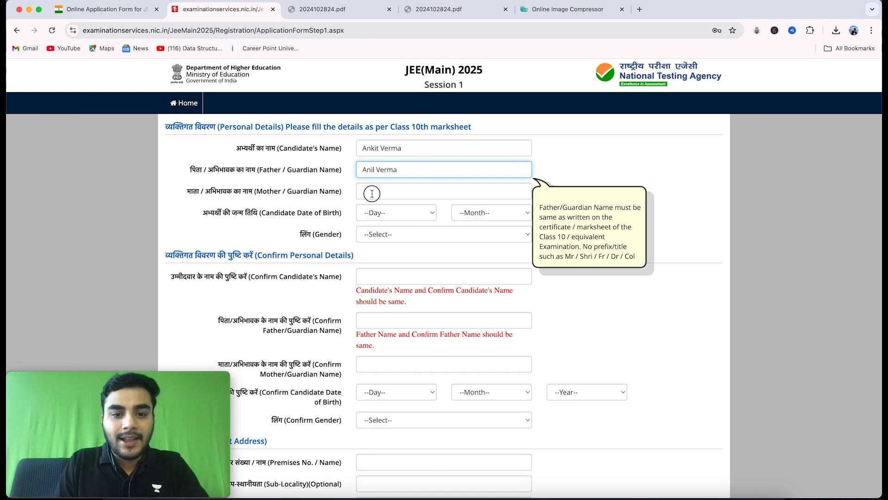
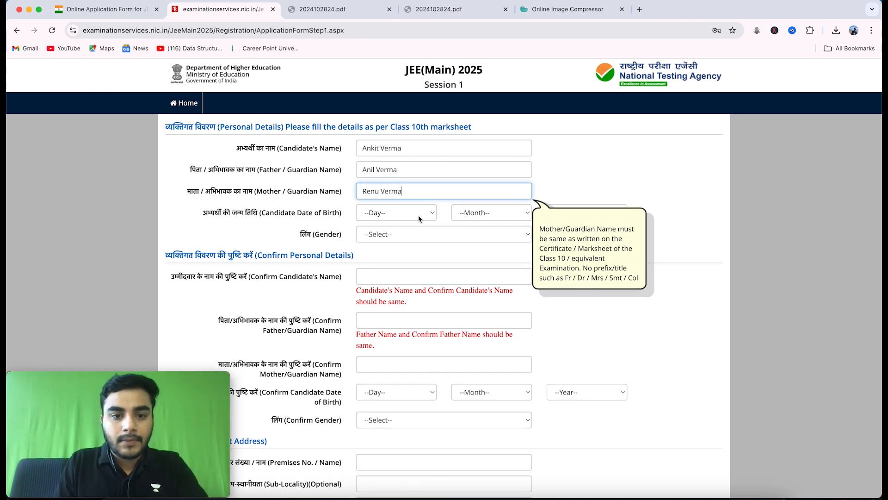
pyautogui.click(376, 213)
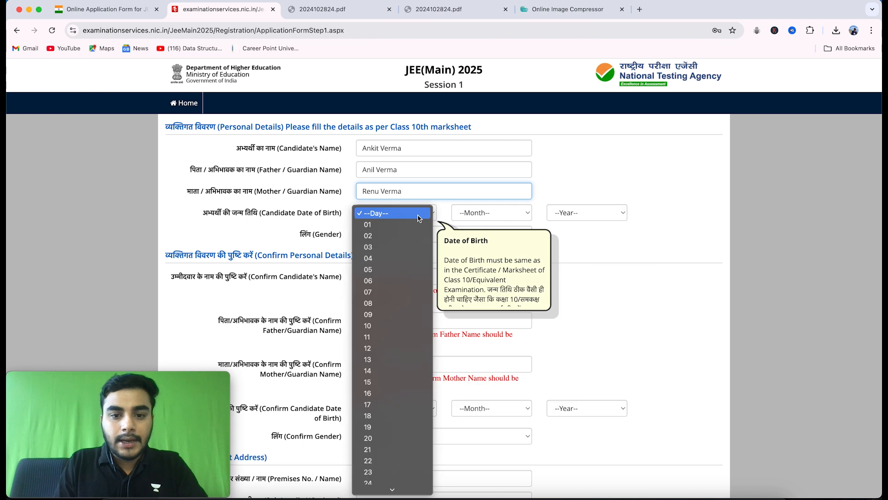
pyautogui.click(376, 303)
pyautogui.click(491, 212)
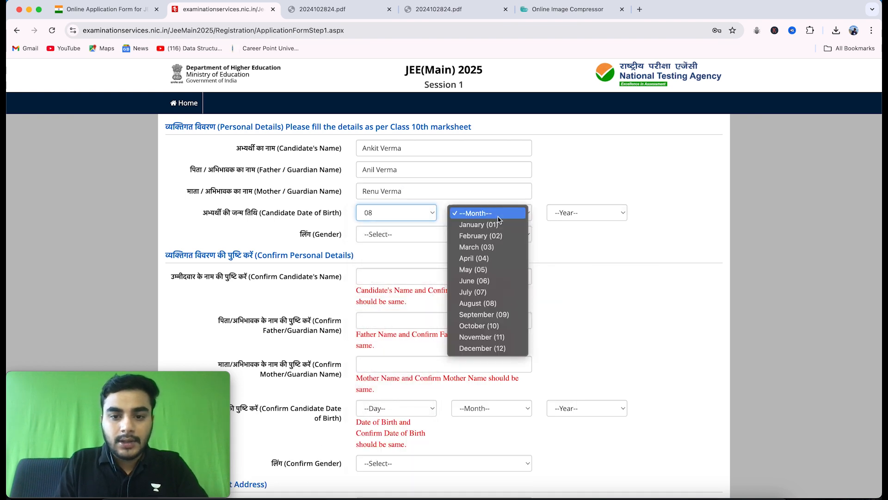
pyautogui.click(479, 270)
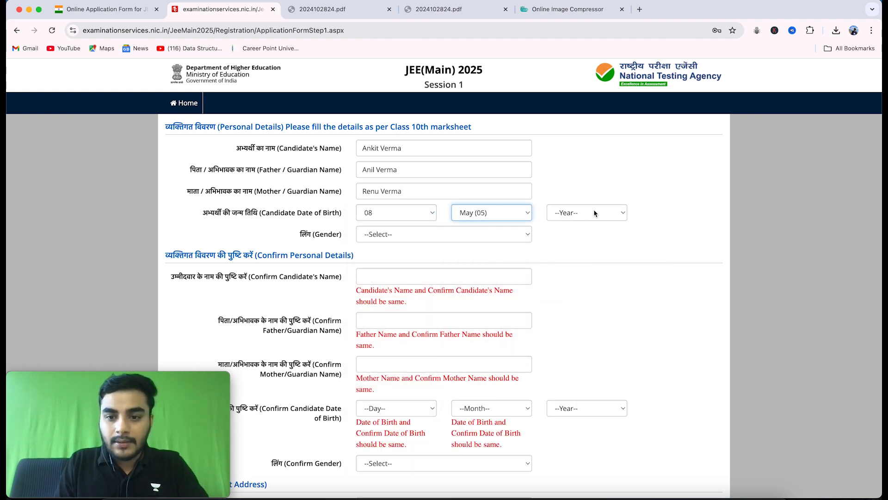
pyautogui.click(610, 219)
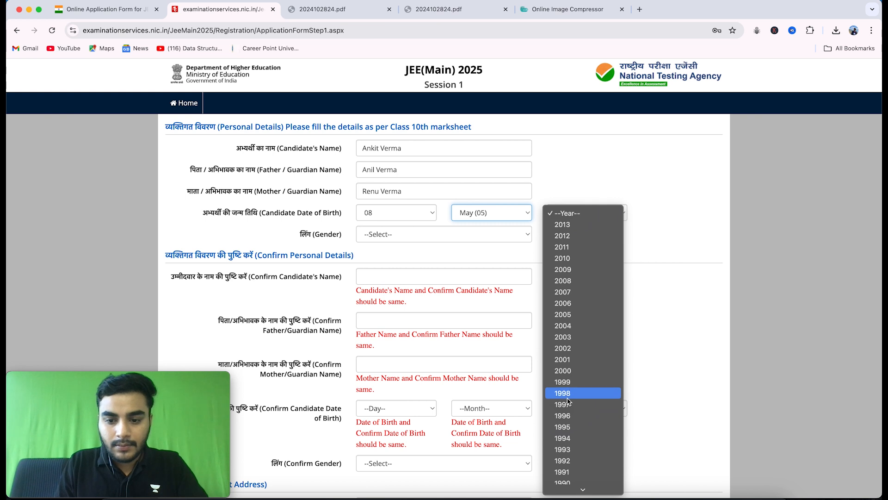
pyautogui.click(568, 382)
pyautogui.click(420, 234)
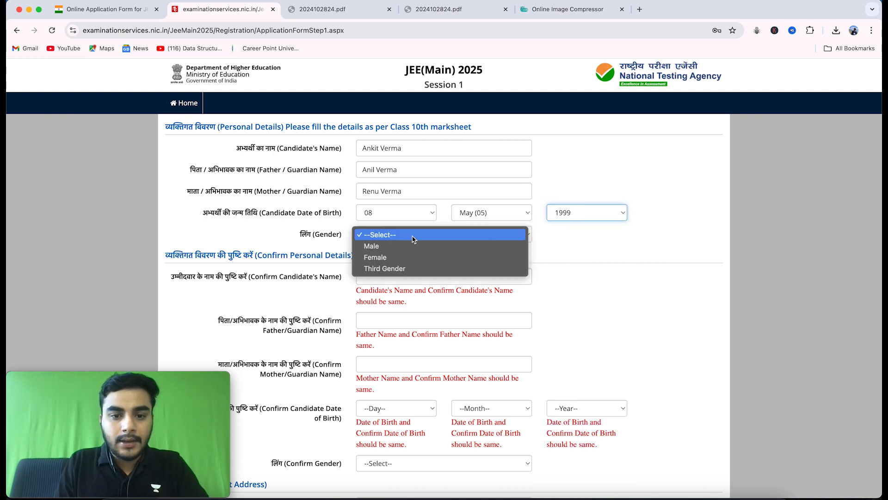
pyautogui.click(412, 245)
pyautogui.scroll(-2, 555, 257)
pyautogui.scroll(-1, 554, 257)
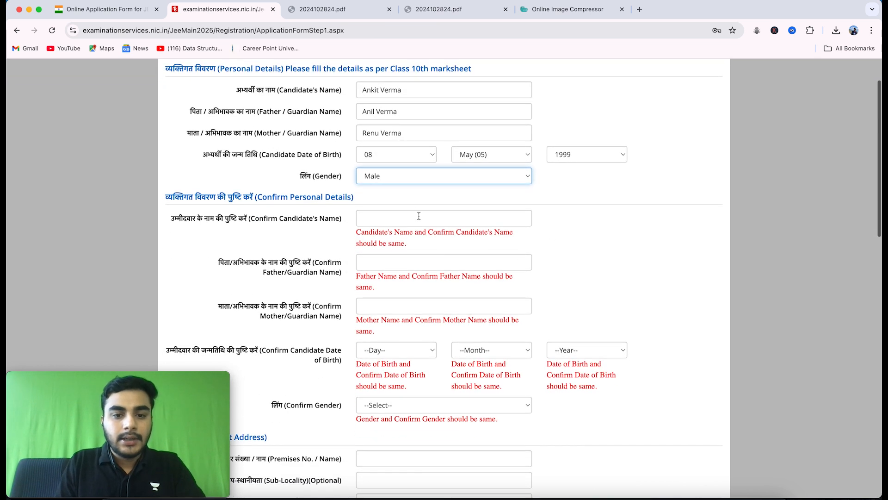
# - Re-enter the candidate's, father's and mother's names in the Confirm fields
pyautogui.click(403, 213)
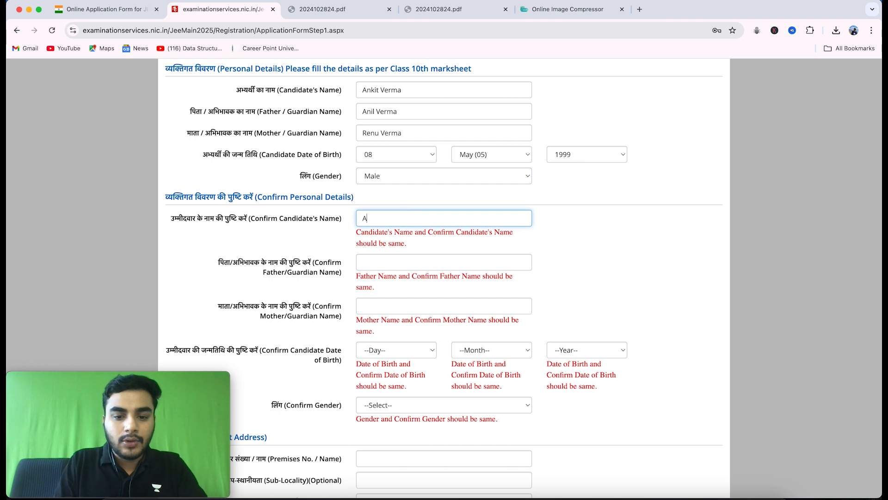
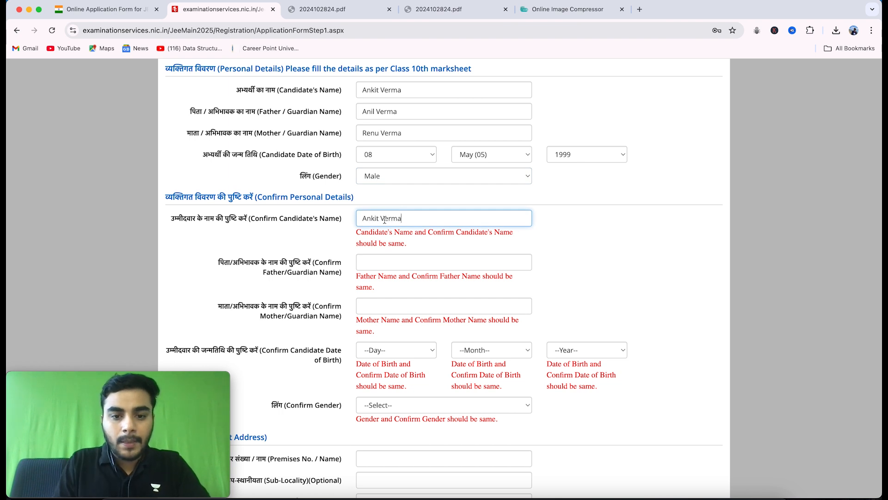
pyautogui.click(382, 268)
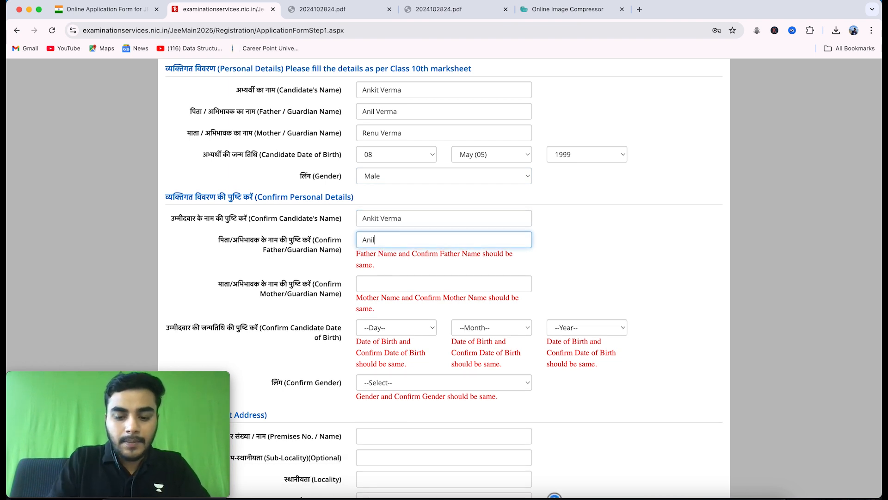
pyautogui.click(379, 281)
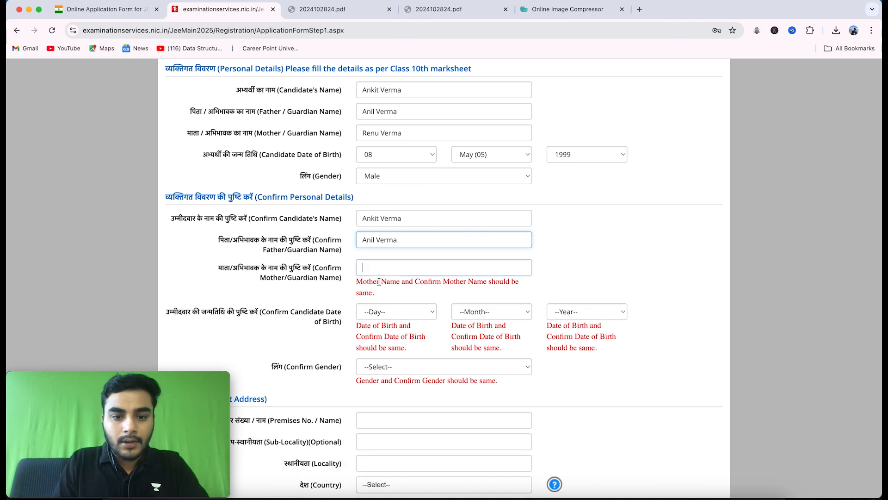
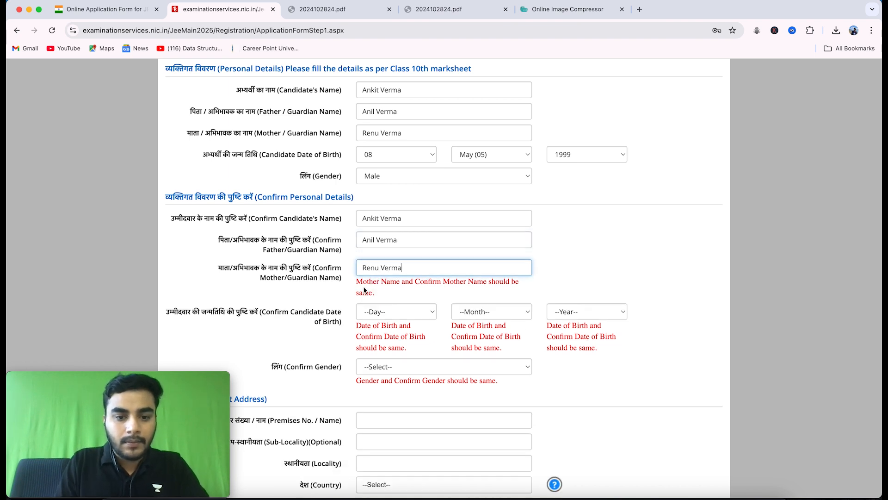
pyautogui.click(398, 317)
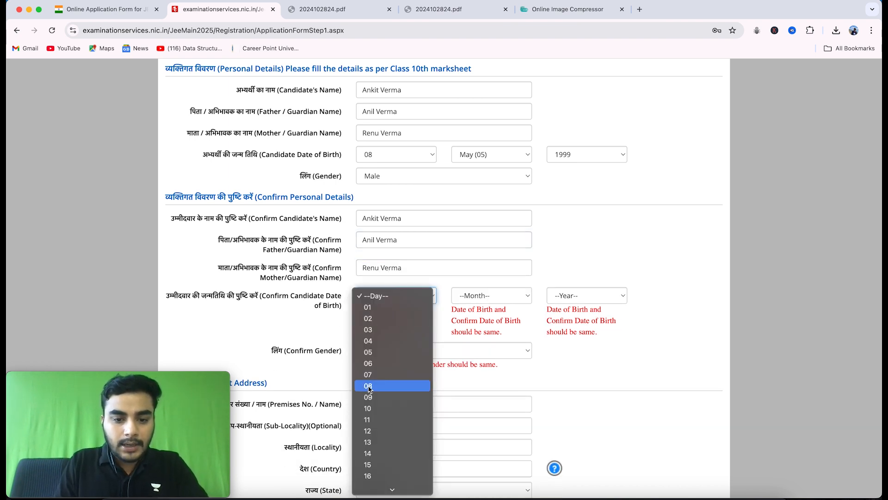
pyautogui.click(491, 295)
pyautogui.click(490, 353)
pyautogui.click(588, 295)
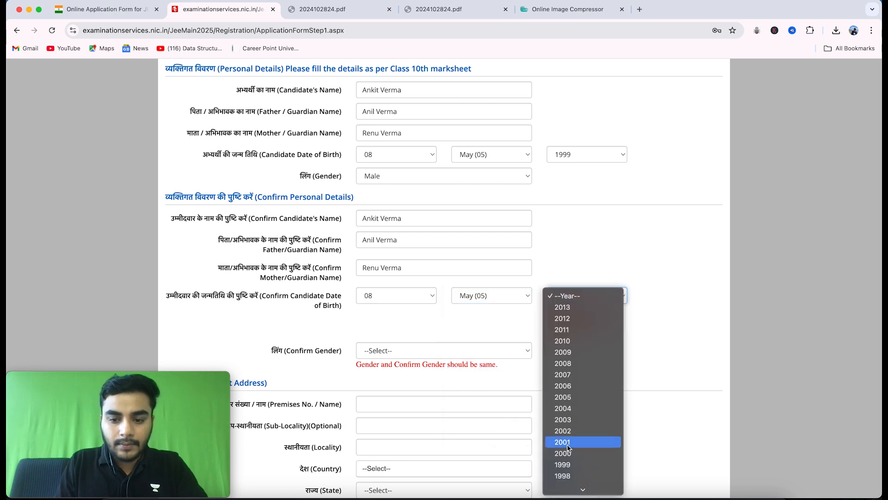
pyautogui.click(568, 464)
pyautogui.click(435, 323)
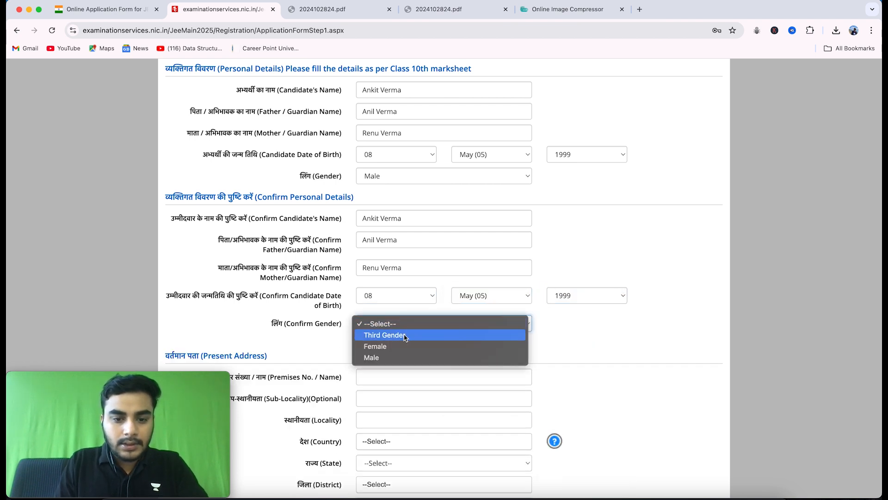
pyautogui.click(393, 358)
pyautogui.scroll(-5, 581, 340)
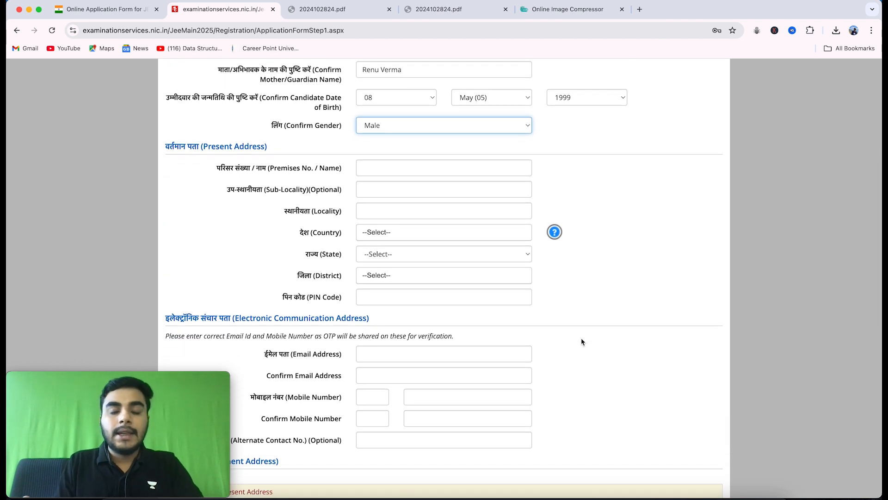
pyautogui.scroll(-1, 581, 339)
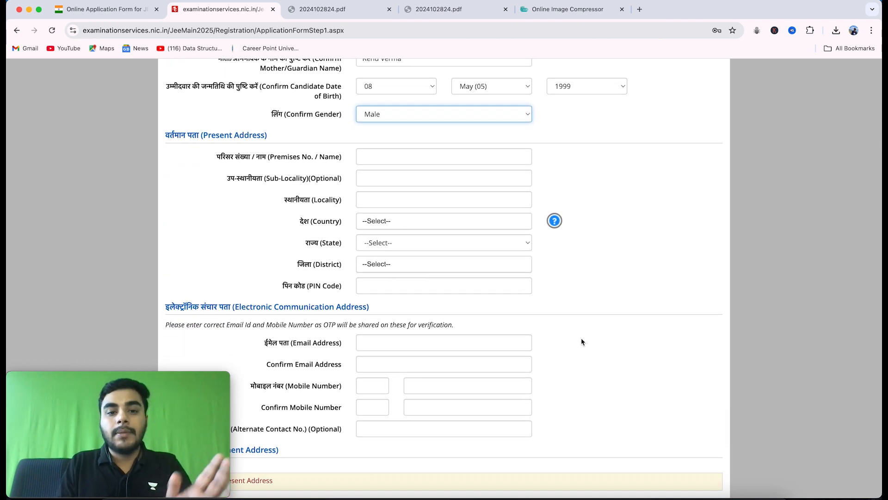
# - Fill in the present address premises and locality, correcting a misspelling in the locality
pyautogui.click(379, 159)
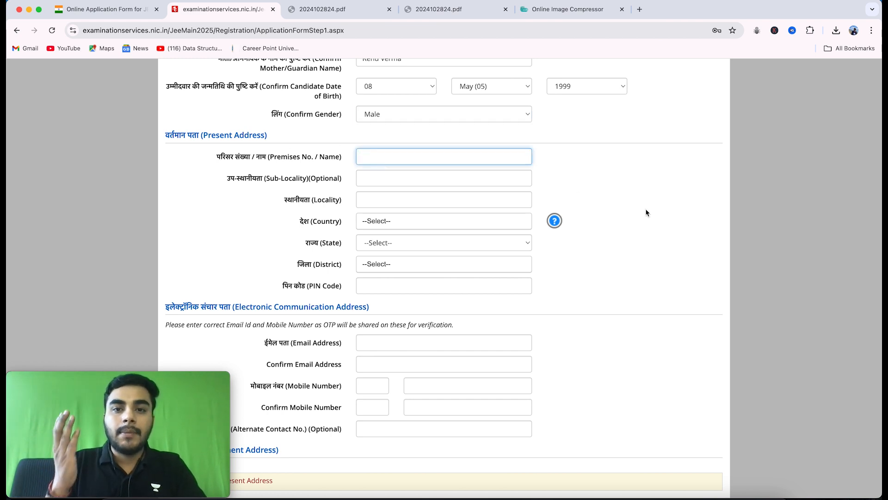
pyautogui.scroll(-3, 647, 213)
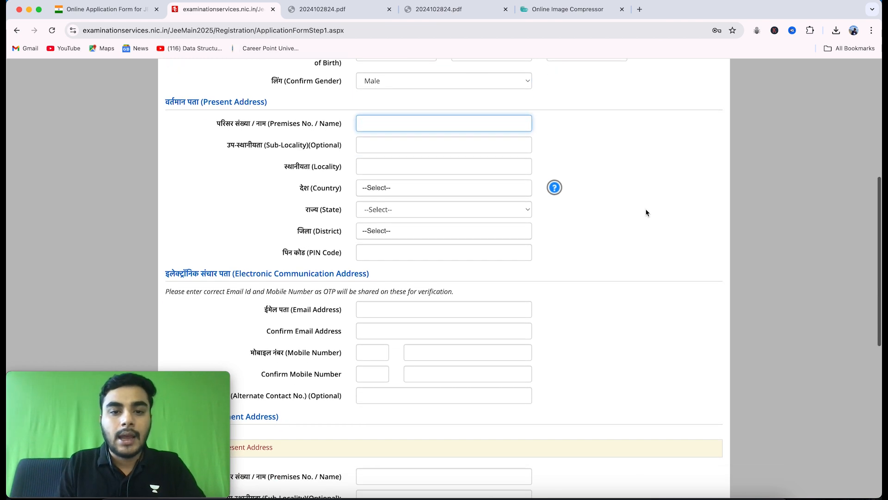
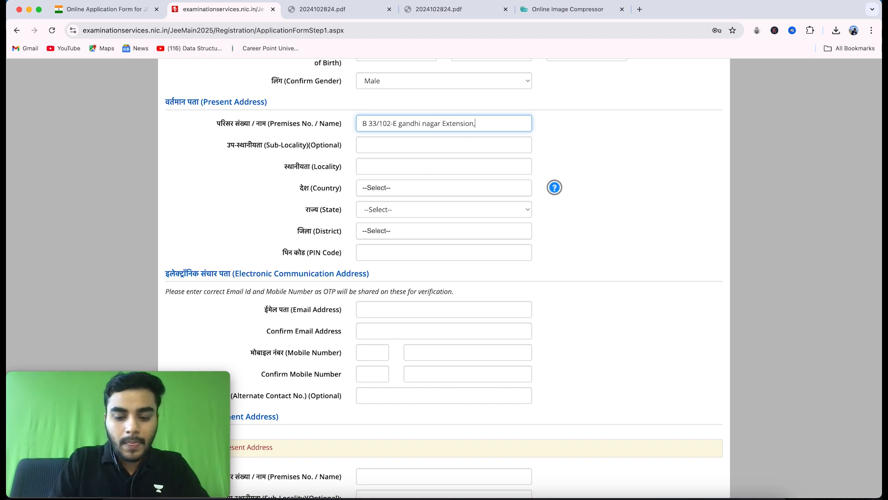
pyautogui.click(423, 173)
pyautogui.write('sundar')
pyautogui.write('upur')
pyautogui.press('BackSpace')
pyautogui.press('BackSpace')
pyautogui.press('BackSpace')
pyautogui.press('BackSpace')
pyautogui.write('pur')
# - Set country India, state Uttar Pradesh, district Varanasi, and enter the PIN code
pyautogui.click(385, 188)
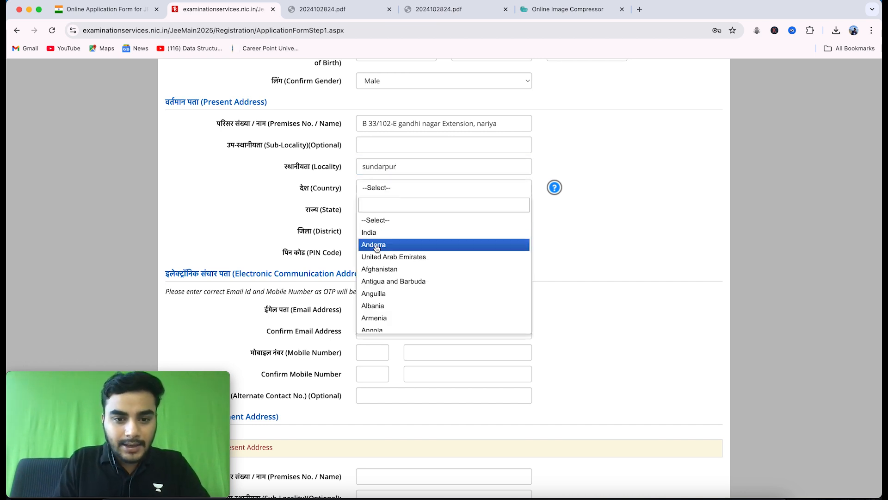
pyautogui.click(386, 233)
pyautogui.click(395, 211)
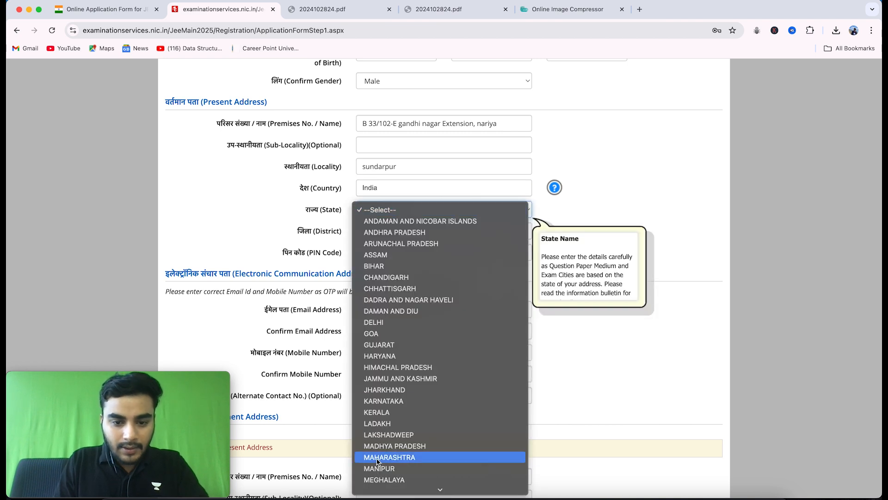
pyautogui.click(402, 465)
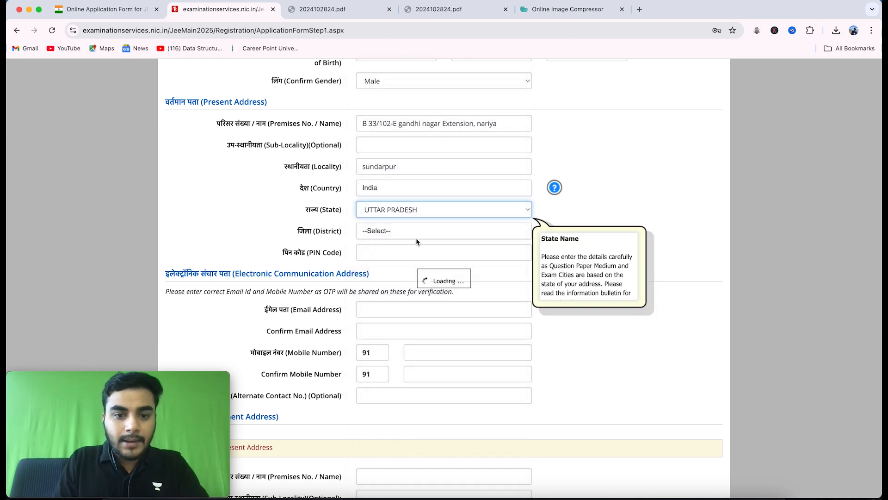
pyautogui.click(421, 231)
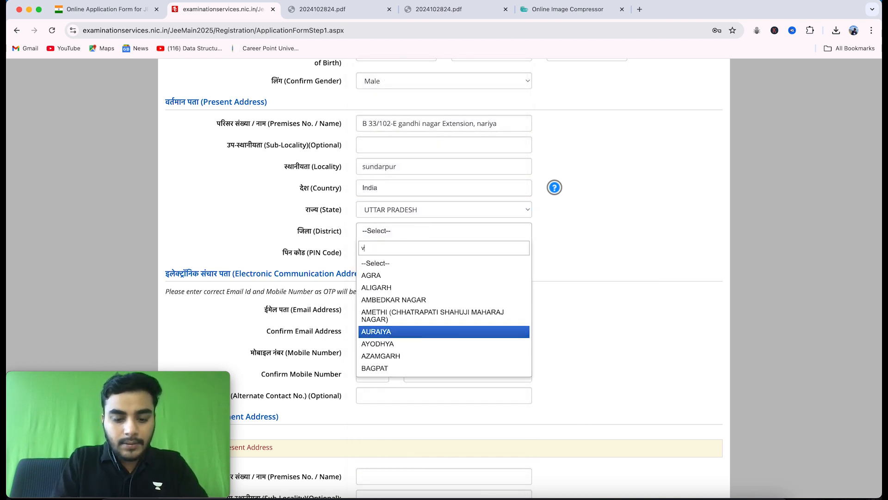
pyautogui.write('varan')
pyautogui.click(388, 262)
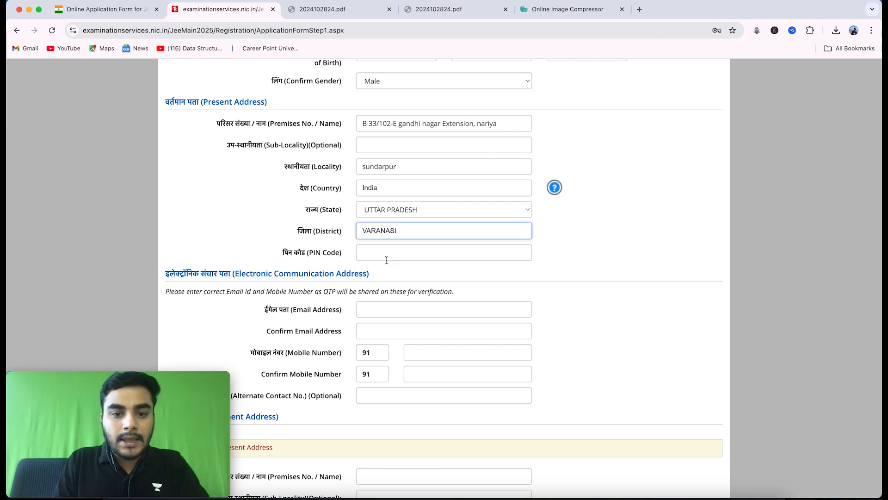
pyautogui.click(387, 257)
pyautogui.write('221005')
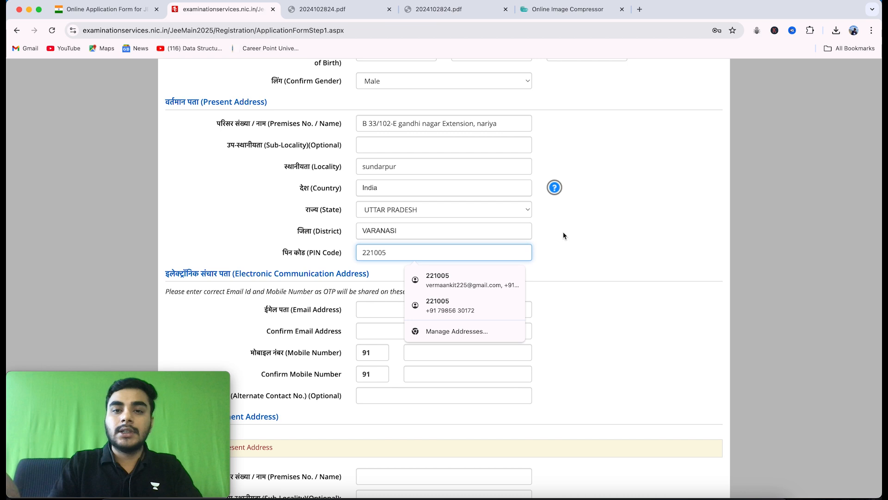
# - Autofill the e-mail address, correct the mobile number, and confirm the mobile number
pyautogui.scroll(-5, 563, 234)
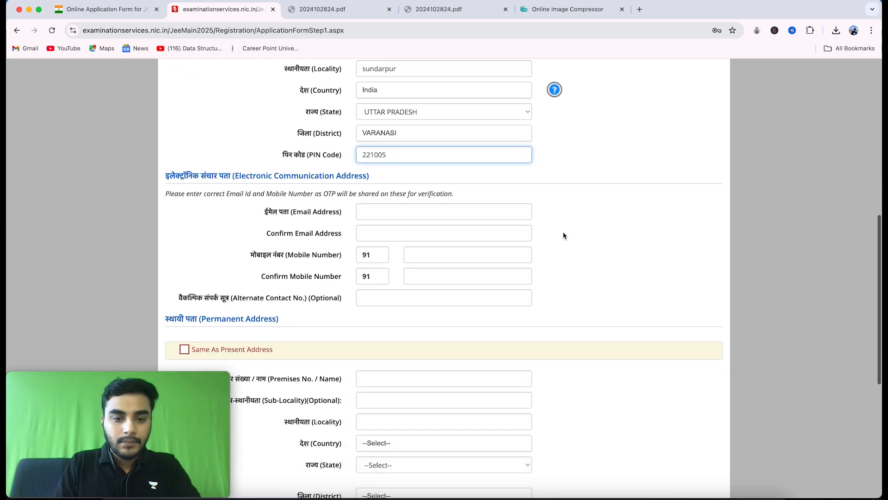
pyautogui.click(399, 199)
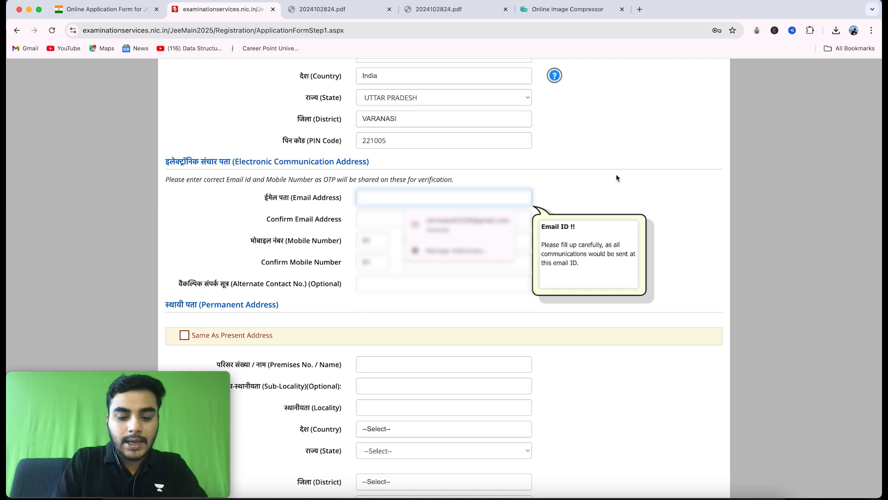
pyautogui.click(463, 221)
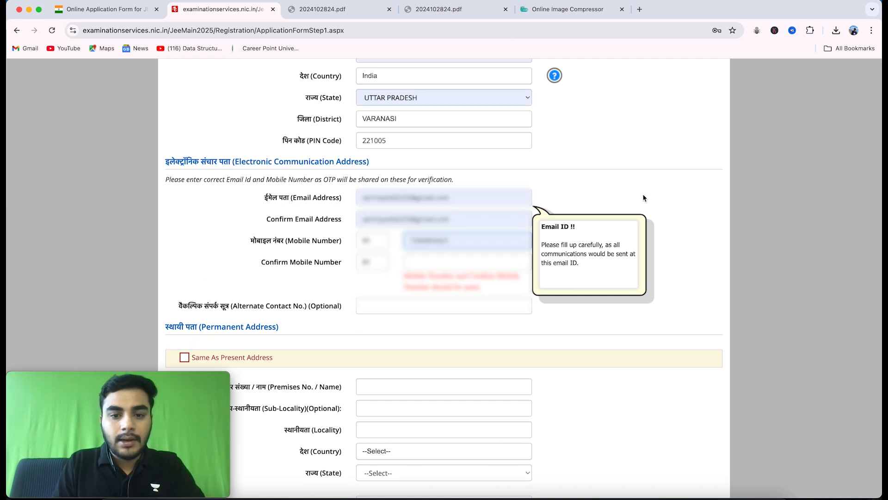
pyautogui.click(479, 235)
pyautogui.press('BackSpace')
pyautogui.press('BackSpace')
pyautogui.press('BackSpace')
pyautogui.press('BackSpace')
pyautogui.press('BackSpace')
pyautogui.press('BackSpace')
pyautogui.press('BackSpace')
pyautogui.press('BackSpace')
pyautogui.press('BackSpace')
pyautogui.press('BackSpace')
pyautogui.write('••••••••••')
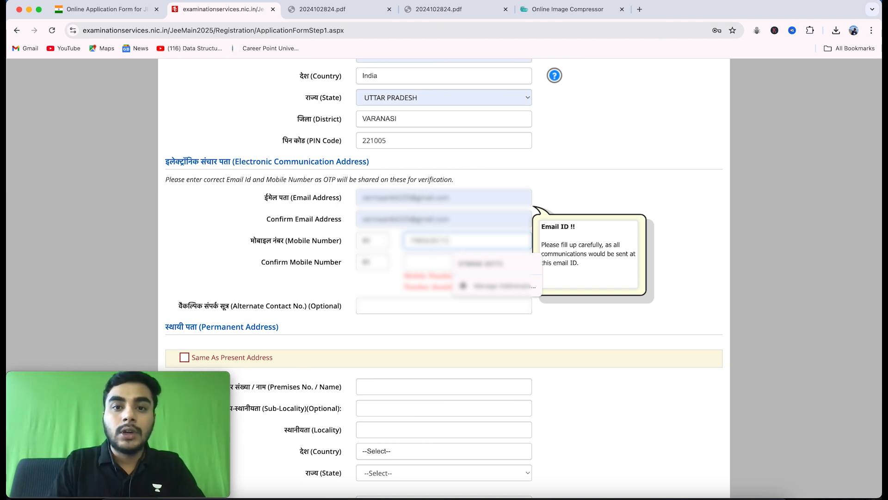
pyautogui.click(424, 265)
pyautogui.write('••••••••••')
pyautogui.click(609, 266)
pyautogui.scroll(-5, 609, 267)
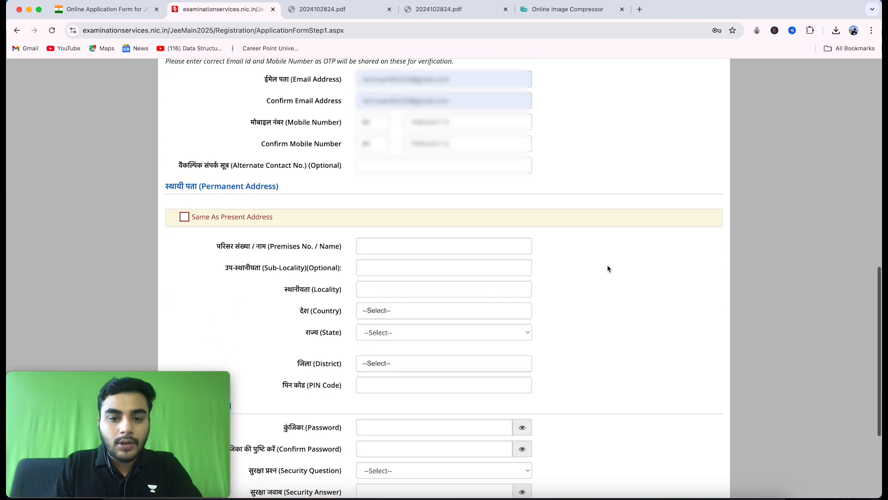
# - Mark the permanent address as Same As Present Address and select the Password field
pyautogui.click(184, 160)
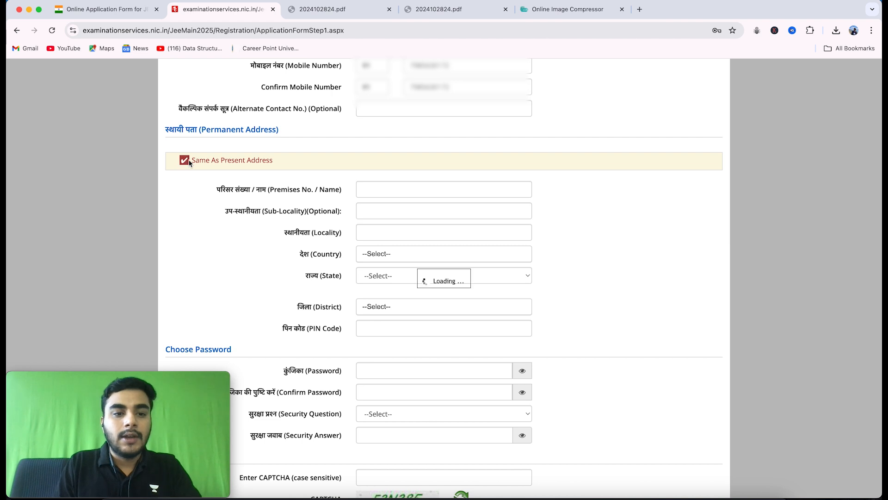
pyautogui.scroll(2, 563, 233)
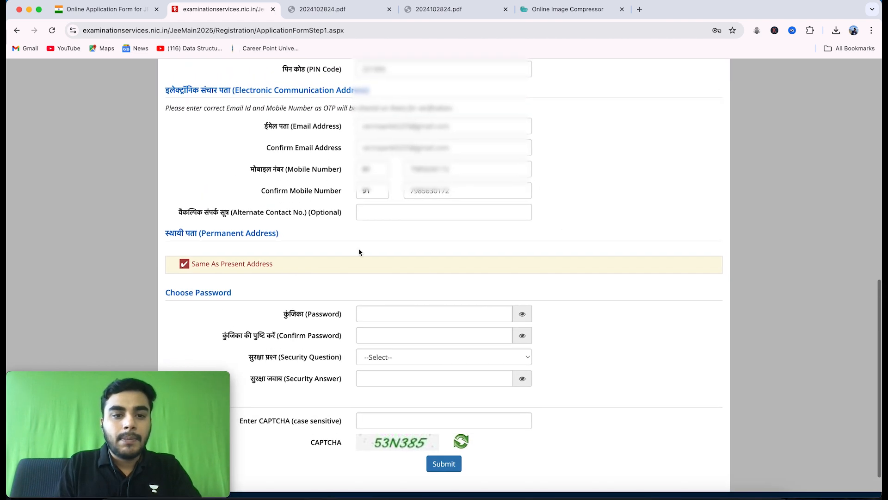
pyautogui.scroll(8, 252, 253)
pyautogui.scroll(-7, 251, 254)
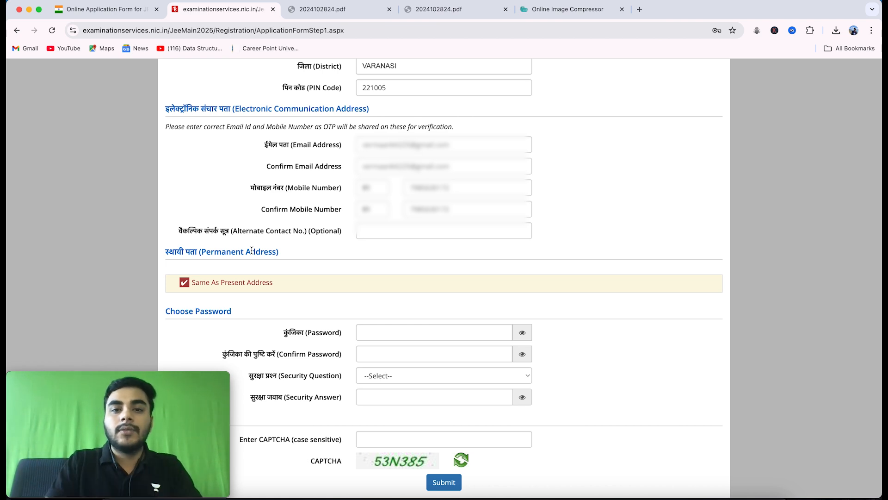
pyautogui.scroll(-3, 252, 249)
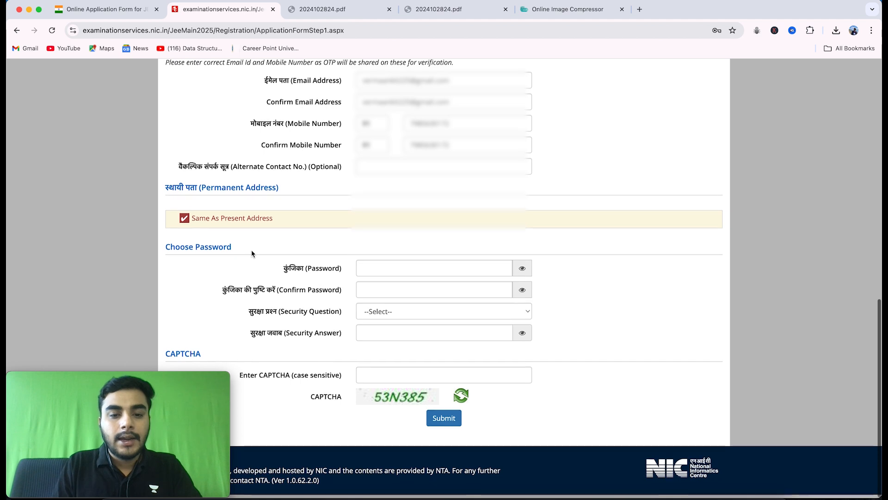
pyautogui.click(387, 269)
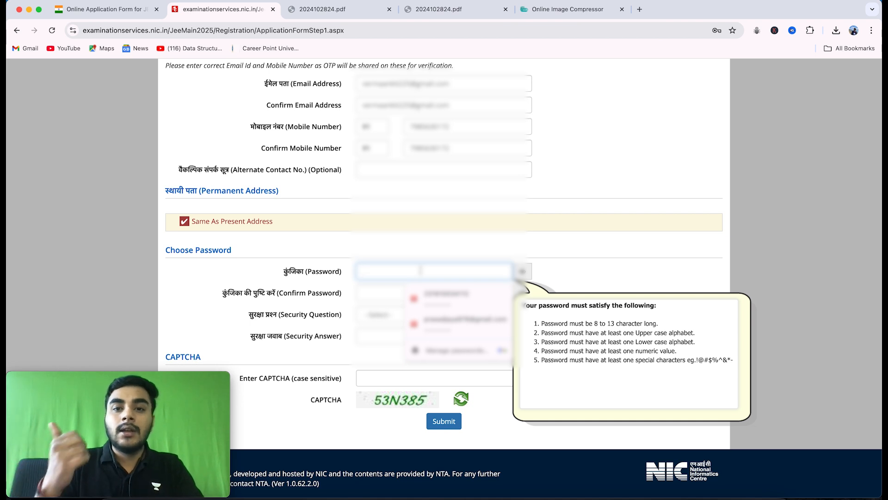
# - Type the account password, retyping it once, and re-enter it in Confirm Password
pyautogui.press('BackSpace')
pyautogui.press('BackSpace')
pyautogui.press('BackSpace')
pyautogui.press('BackSpace')
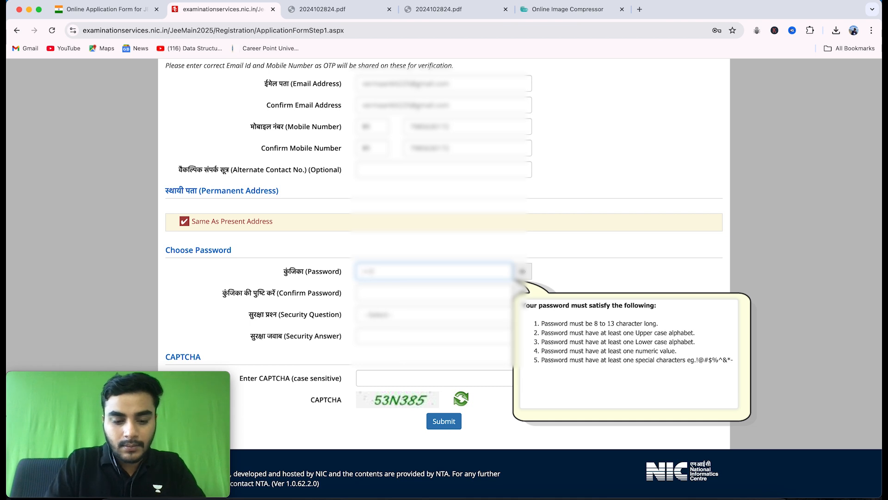
pyautogui.press('BackSpace')
pyautogui.press('BackSpace')
pyautogui.press('BackSpace')
pyautogui.press('BackSpace')
pyautogui.press('BackSpace')
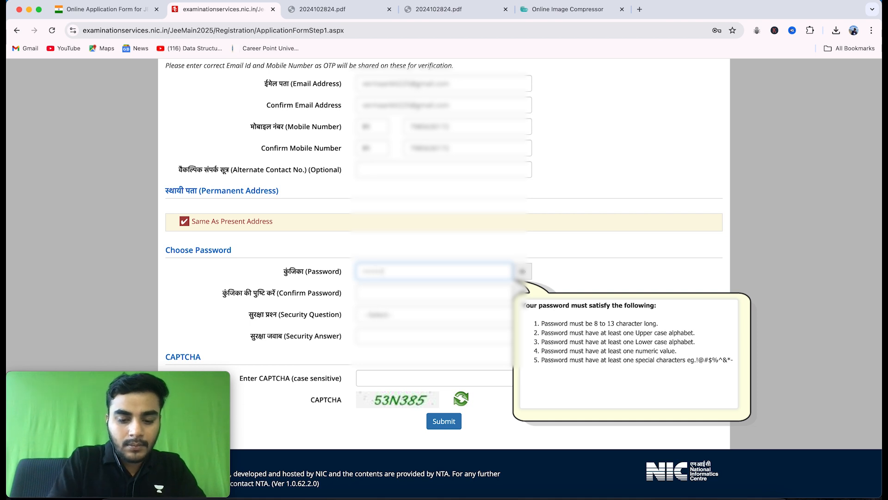
pyautogui.click(390, 294)
pyautogui.write('a')
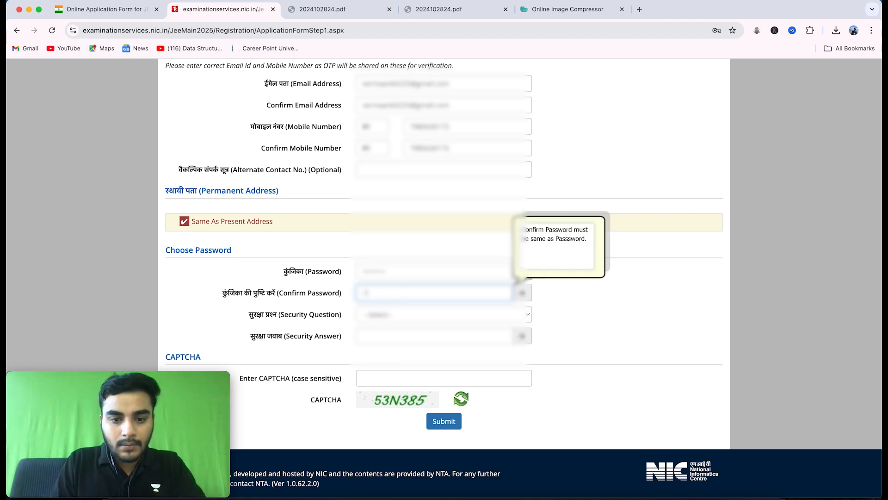
pyautogui.write('a')
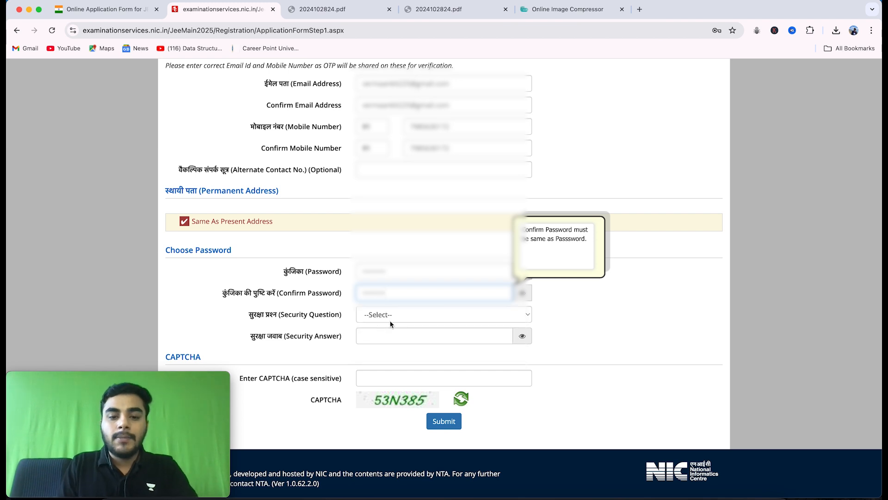
pyautogui.click(406, 318)
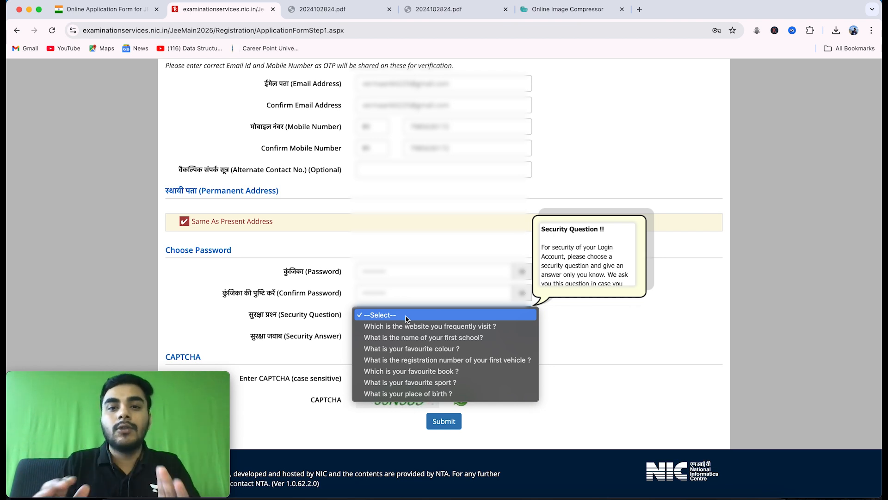
# - Choose the 'What is the name of your first school?' security question and enter its answer
pyautogui.click(463, 338)
pyautogui.click(414, 330)
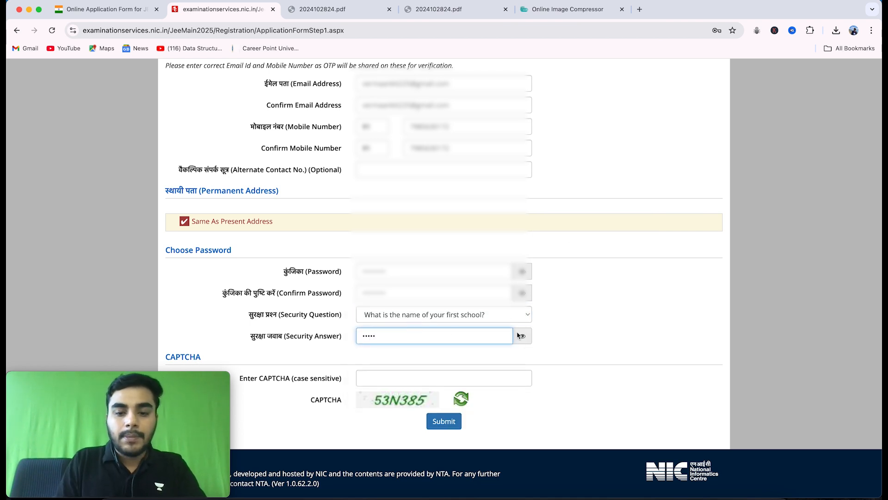
pyautogui.click(518, 317)
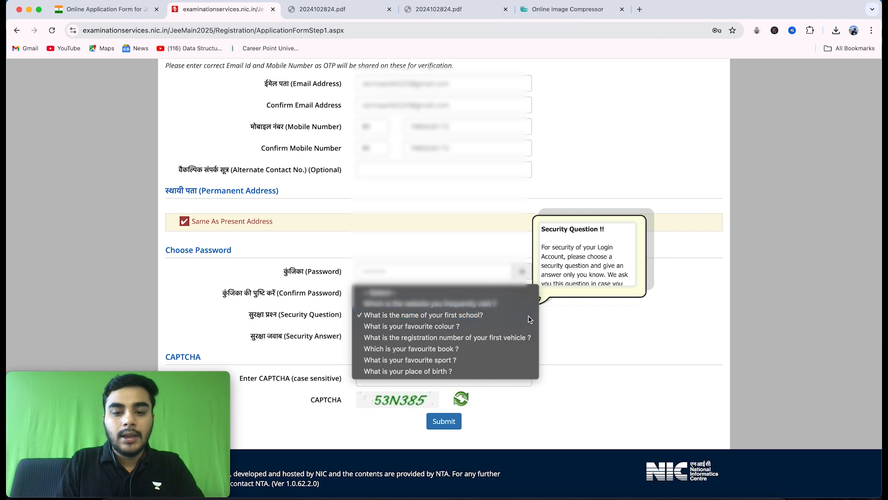
pyautogui.click(529, 320)
# - Enter the CAPTCHA text and submit the registration details
pyautogui.click(415, 377)
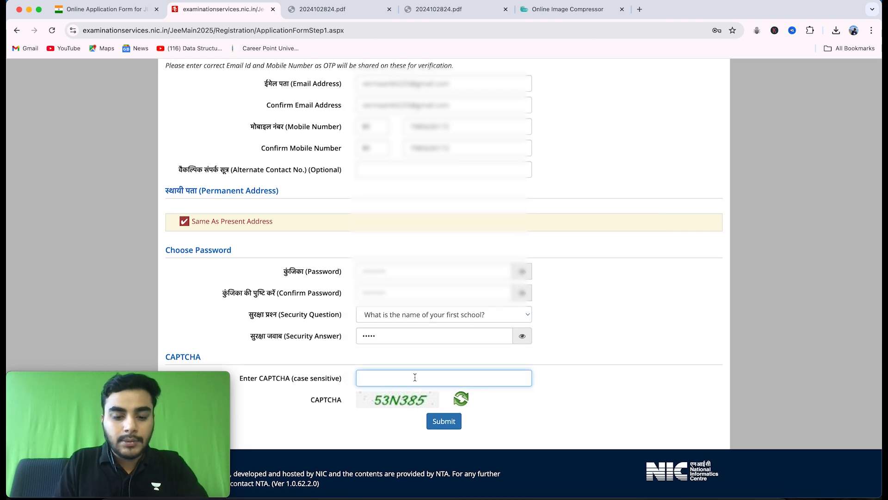
pyautogui.write('53')
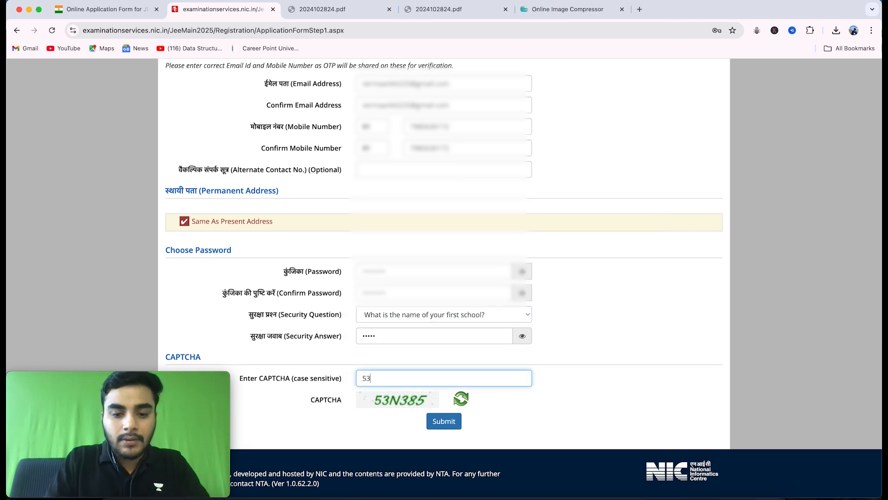
pyautogui.write('N385')
pyautogui.click(442, 418)
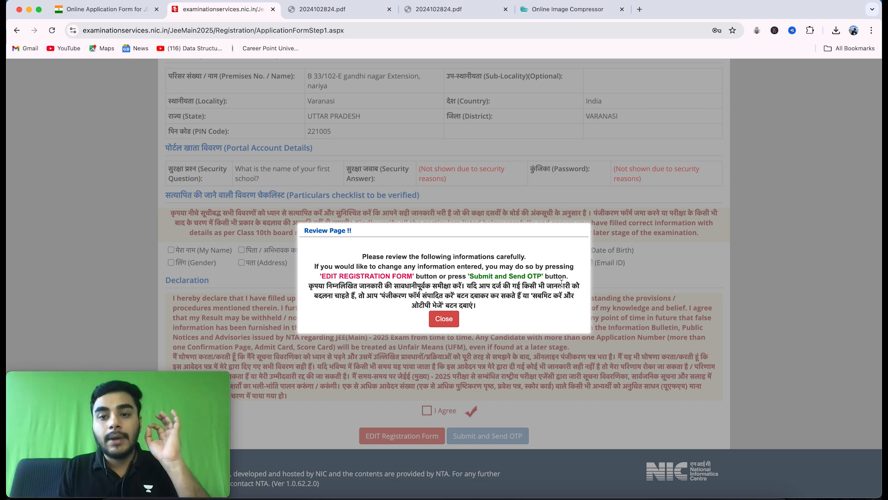
# - Dismiss the Review Page popup and scroll down to the verification checklist and declaration
pyautogui.click(443, 319)
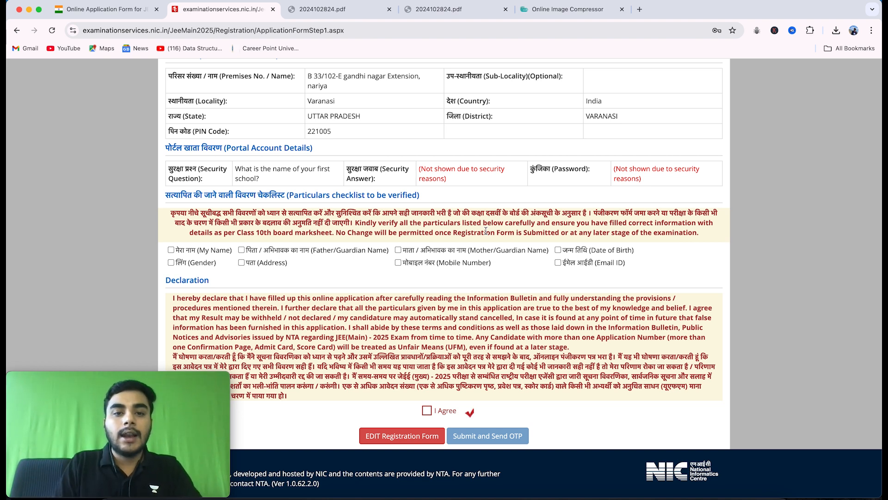
pyautogui.scroll(10, 486, 230)
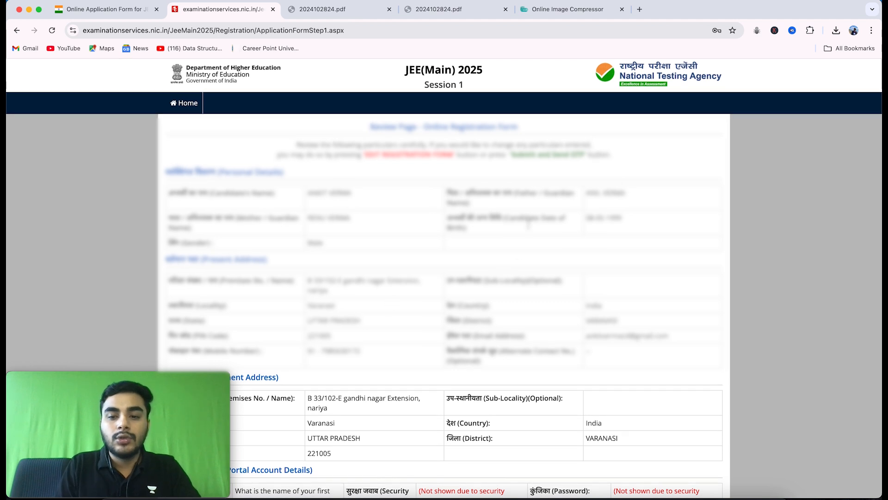
pyautogui.scroll(-5, 508, 343)
pyautogui.scroll(-2, 507, 341)
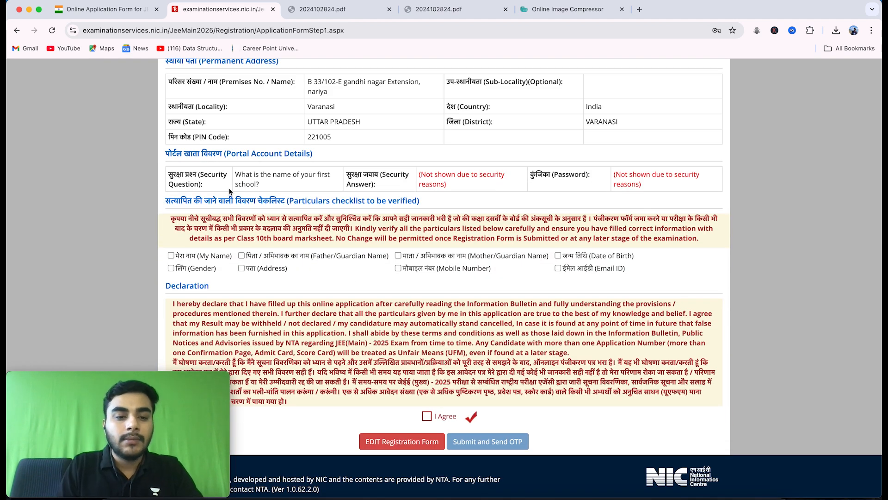
# - Tick the name, parent names, date of birth, gender, address, mobile and e-mail checklist boxes
pyautogui.click(171, 255)
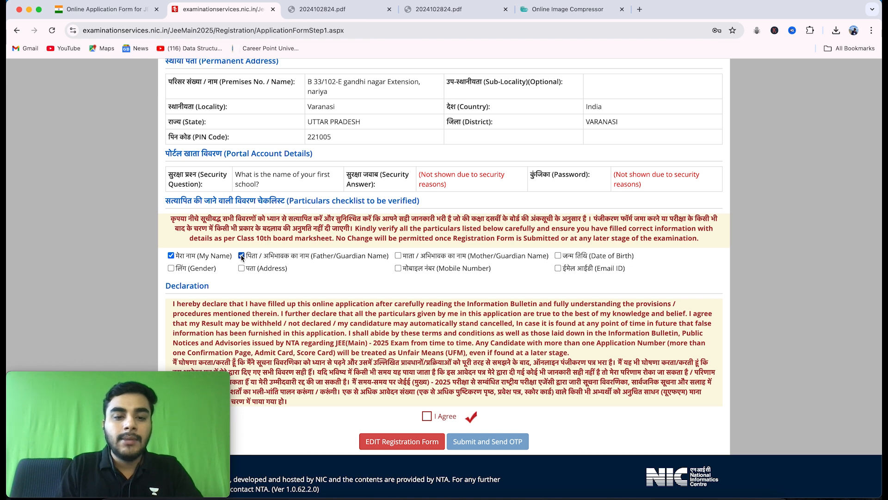
pyautogui.click(398, 255)
pyautogui.click(559, 255)
pyautogui.click(171, 270)
pyautogui.click(241, 268)
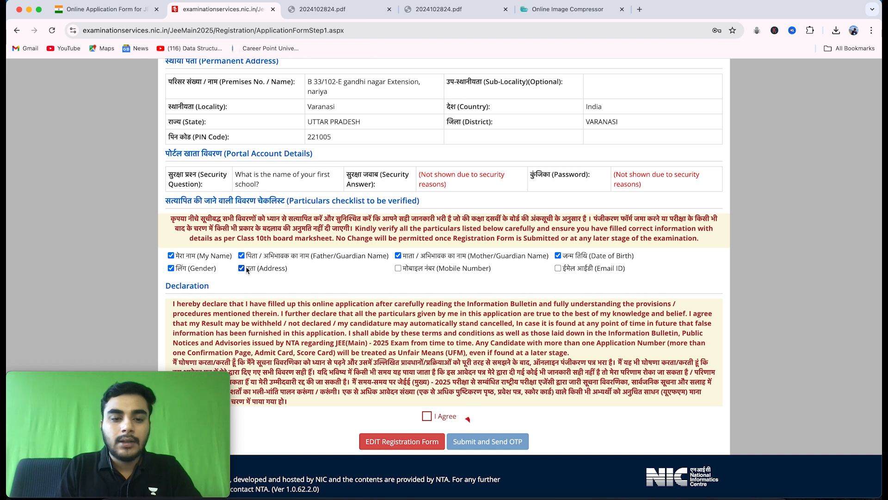
pyautogui.click(397, 268)
pyautogui.click(558, 269)
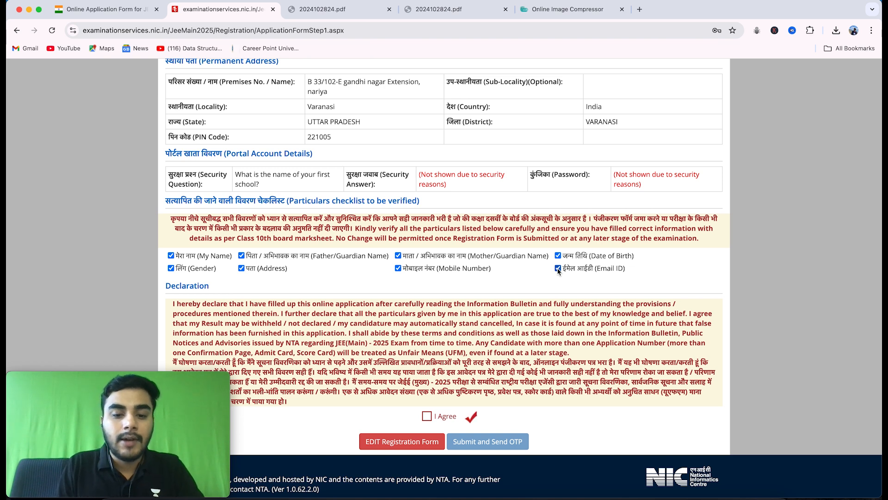
# - Agree to the declaration and submit the registration, requesting the OTP
pyautogui.scroll(-1, 509, 324)
pyautogui.click(427, 411)
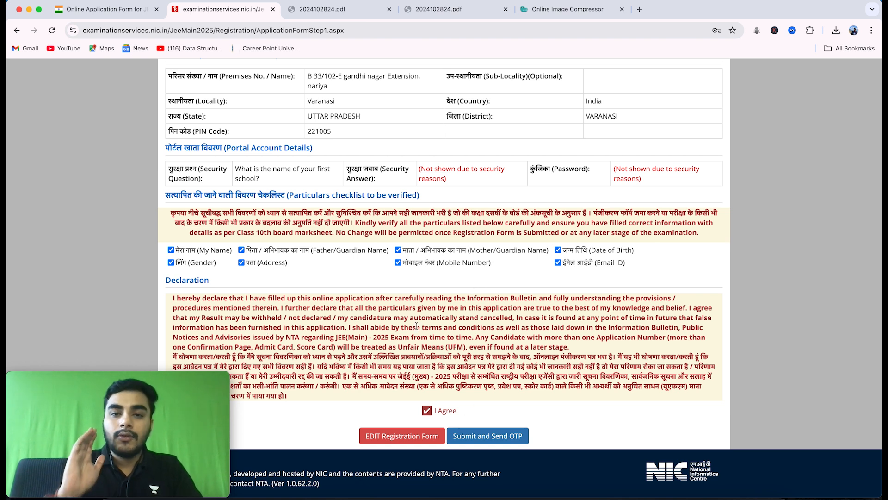
pyautogui.click(491, 439)
# - Confirm submission, enter the six-digit OTP and submit the registration form
pyautogui.click(434, 297)
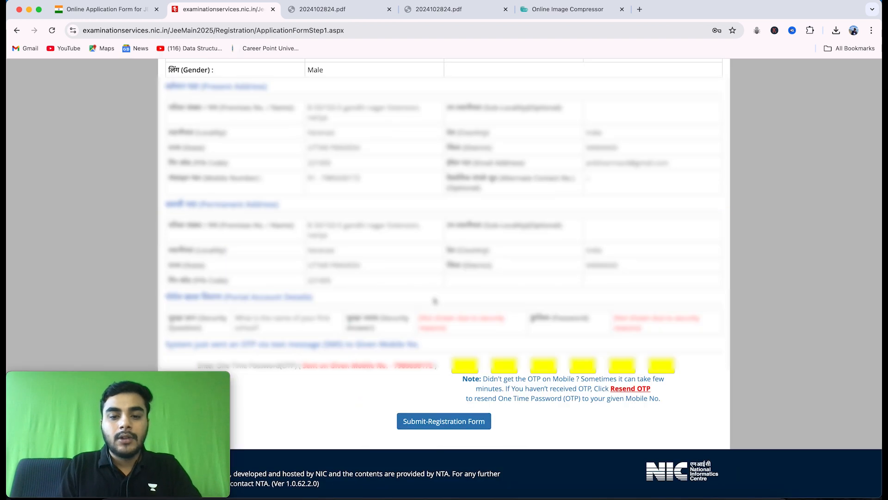
pyautogui.click(466, 367)
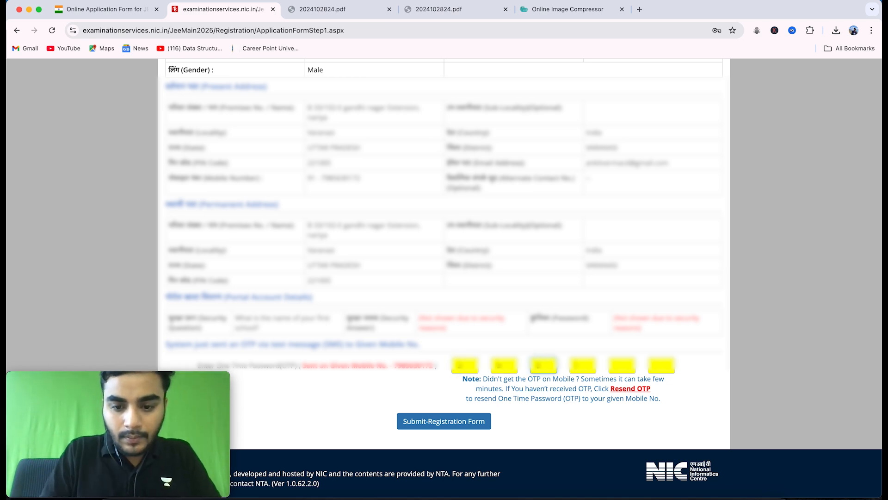
pyautogui.click(431, 421)
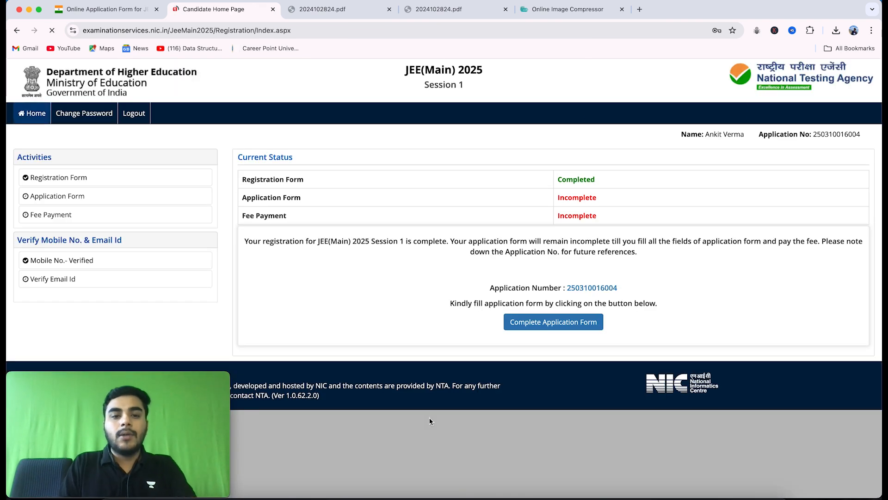
pyautogui.click(730, 55)
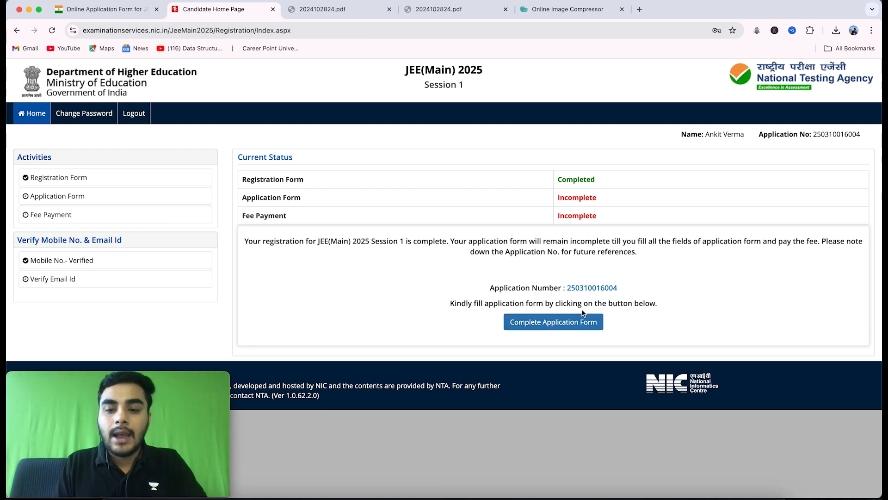
pyautogui.moveTo(568, 288); pyautogui.dragTo(631, 288)
pyautogui.click(631, 287)
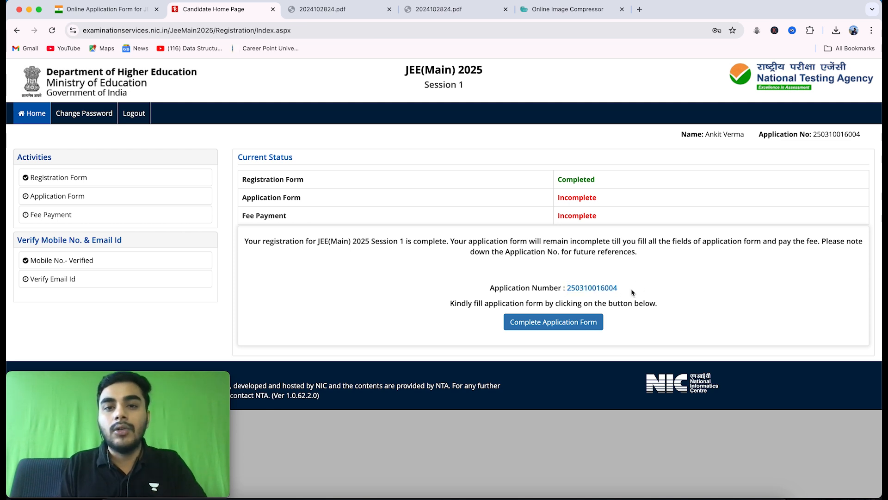
# - Start the full application form from the candidate home page
pyautogui.click(552, 324)
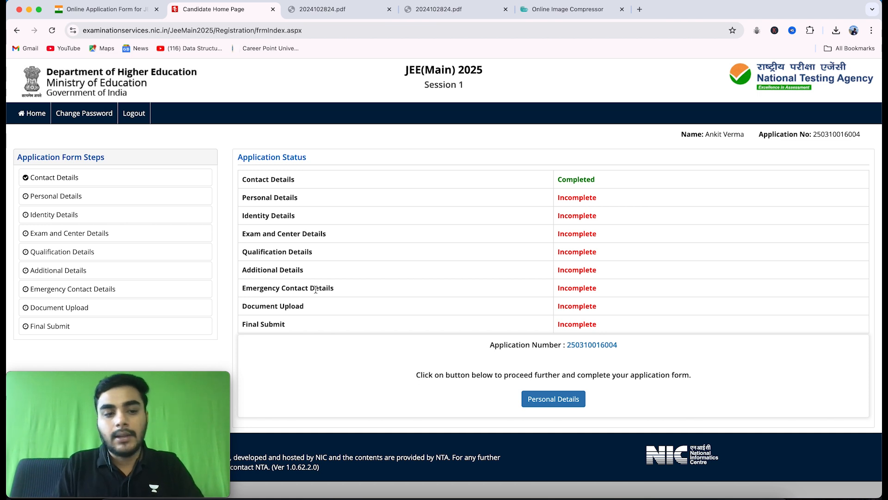
# - In Personal Details, set Nationality to Indian and the 12th-exam State/UT to UTTAR PRADESH
pyautogui.click(553, 399)
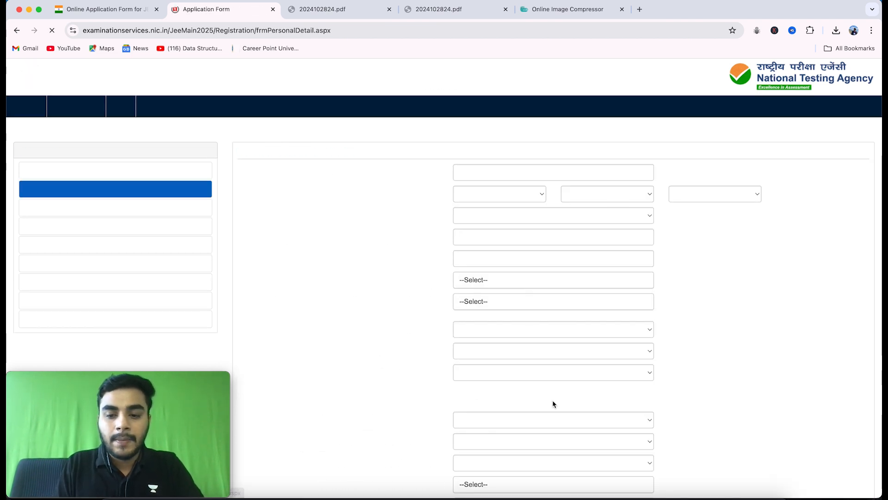
pyautogui.scroll(-1, 553, 401)
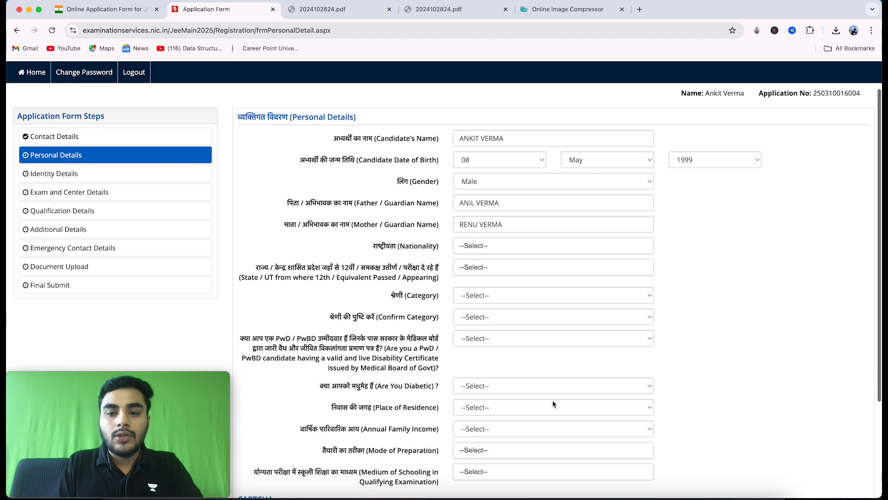
pyautogui.scroll(-1, 657, 248)
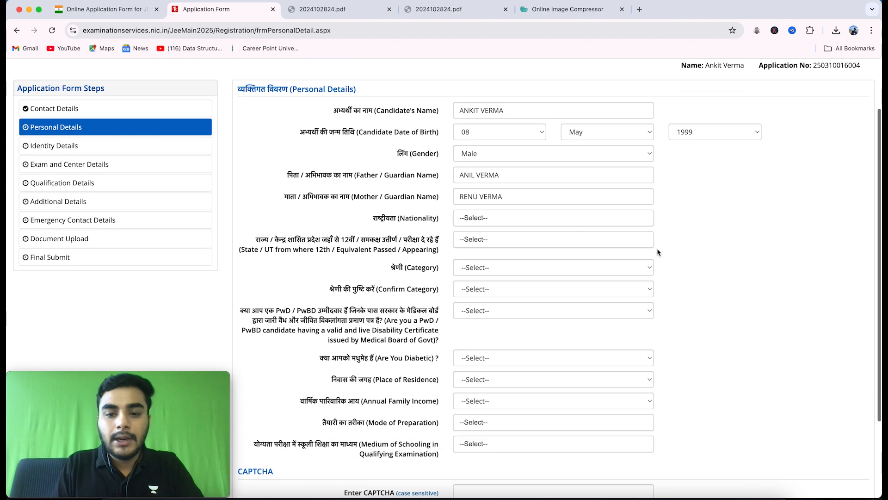
pyautogui.click(566, 220)
pyautogui.click(490, 262)
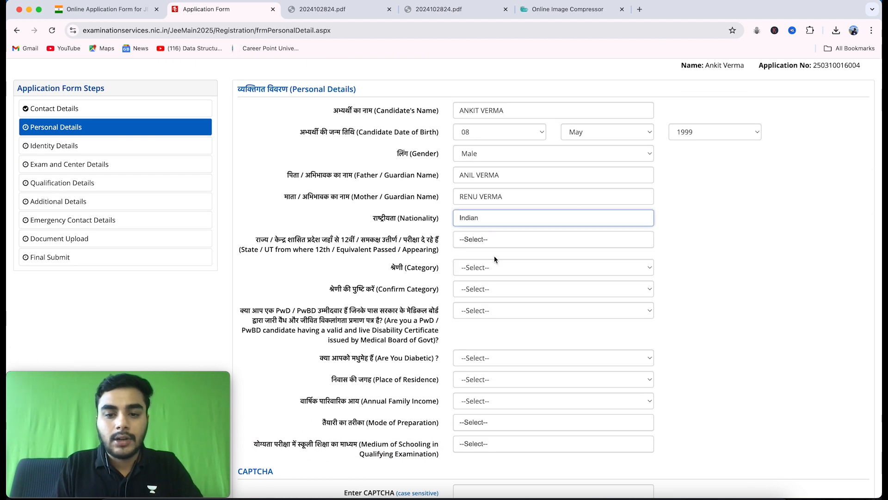
pyautogui.click(514, 244)
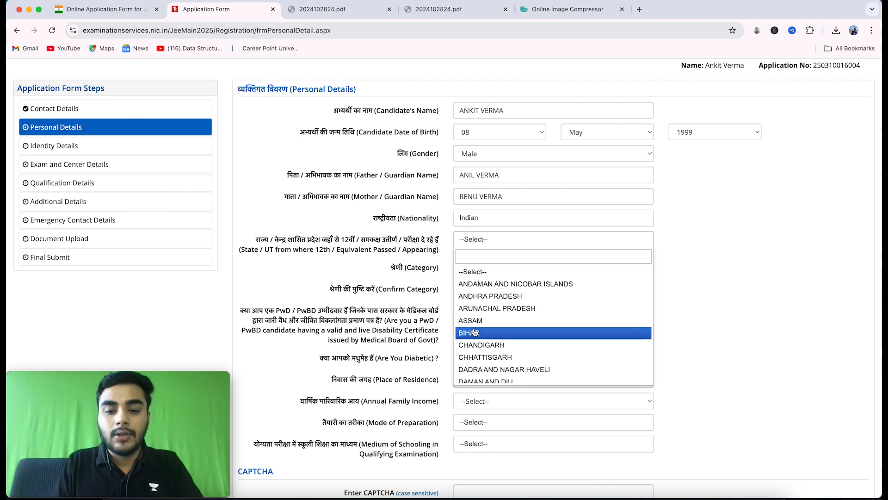
pyautogui.scroll(-10, 476, 332)
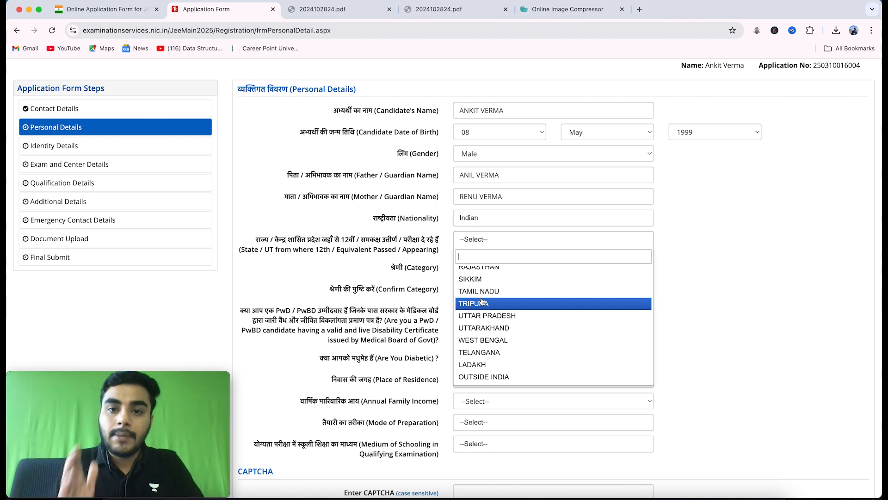
pyautogui.click(494, 315)
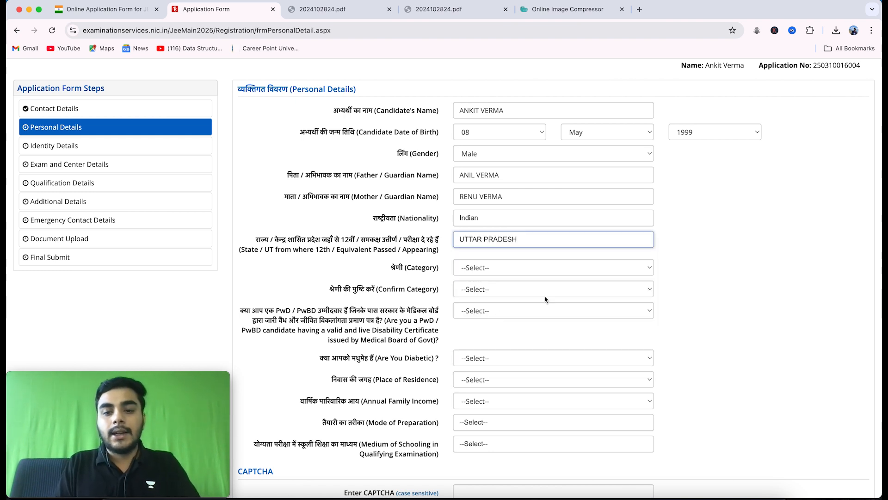
pyautogui.click(528, 270)
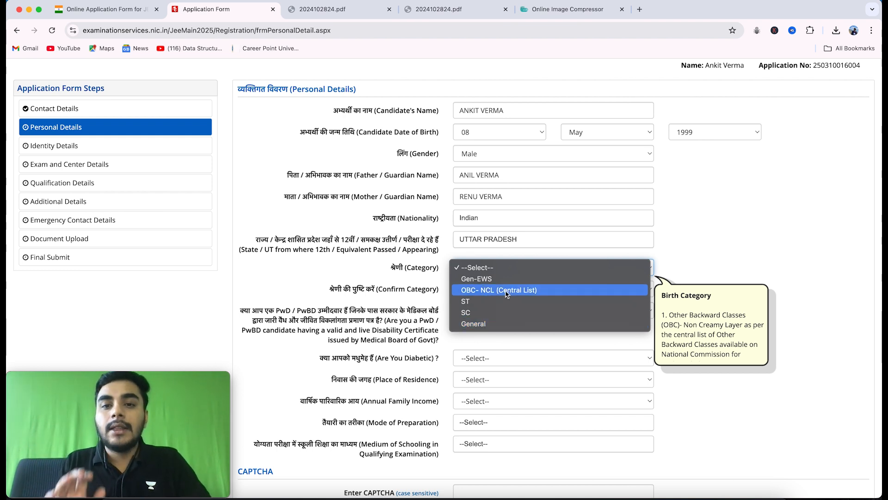
# - Leave Category unselected and switch to the Information Bulletin PDF
pyautogui.click(539, 118)
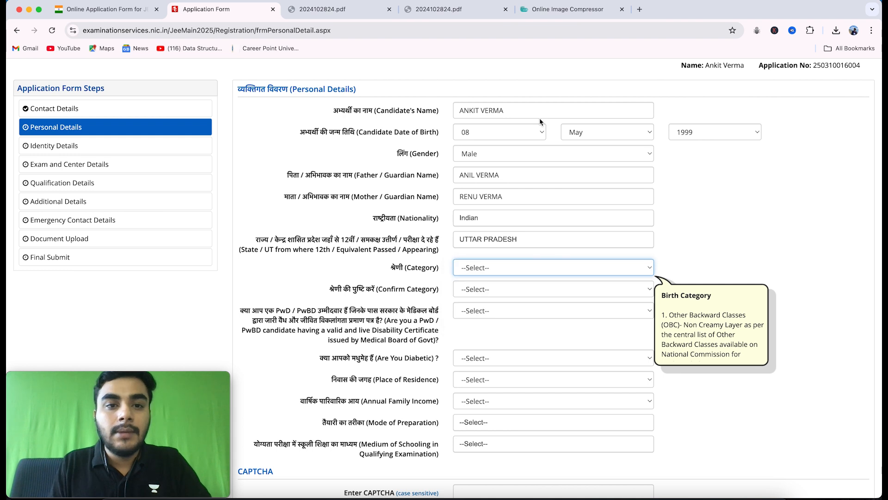
pyautogui.click(324, 9)
# - Scroll the Information Bulletin back to page 26 to read section 4.1 Reservations
pyautogui.click(421, 11)
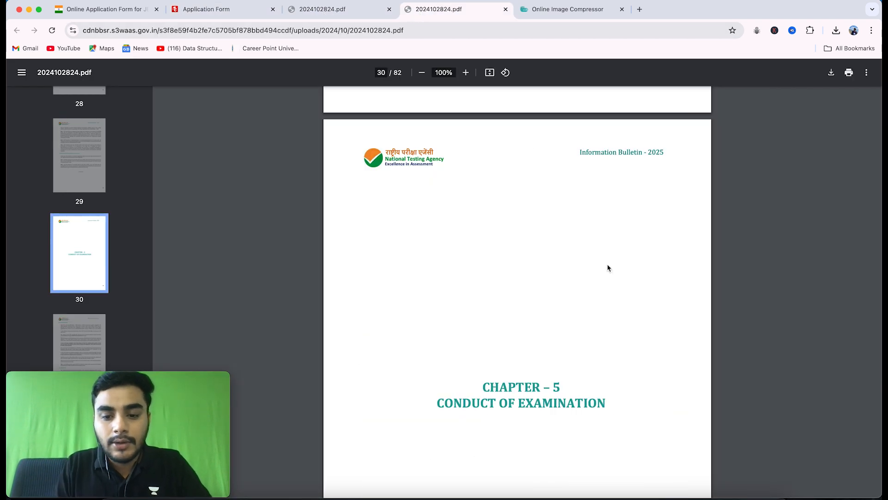
pyautogui.scroll(-15, 608, 268)
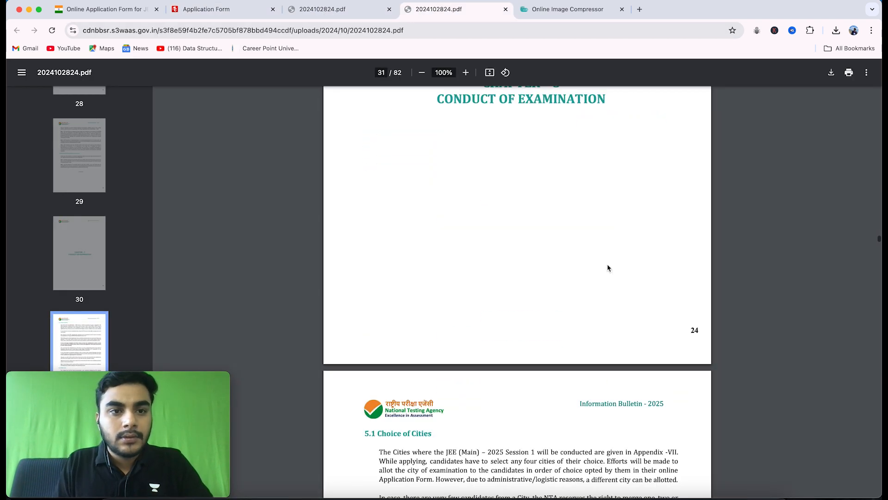
pyautogui.scroll(12, 608, 268)
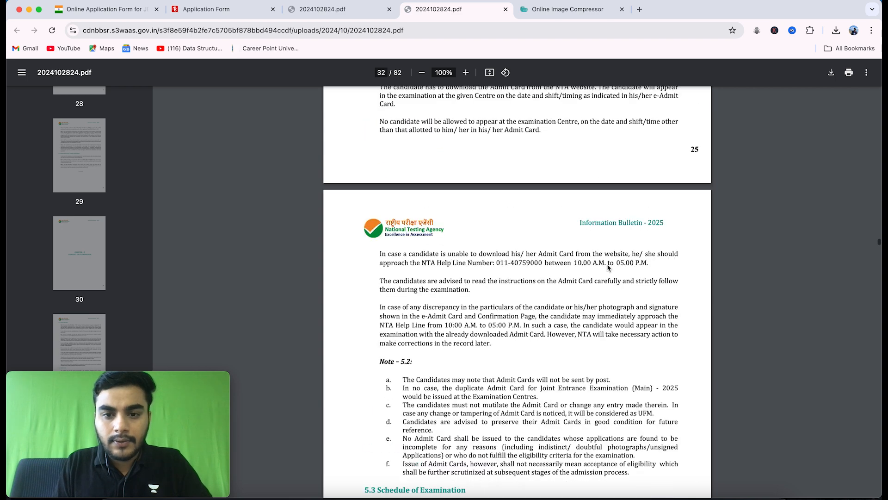
pyautogui.scroll(-20, 608, 268)
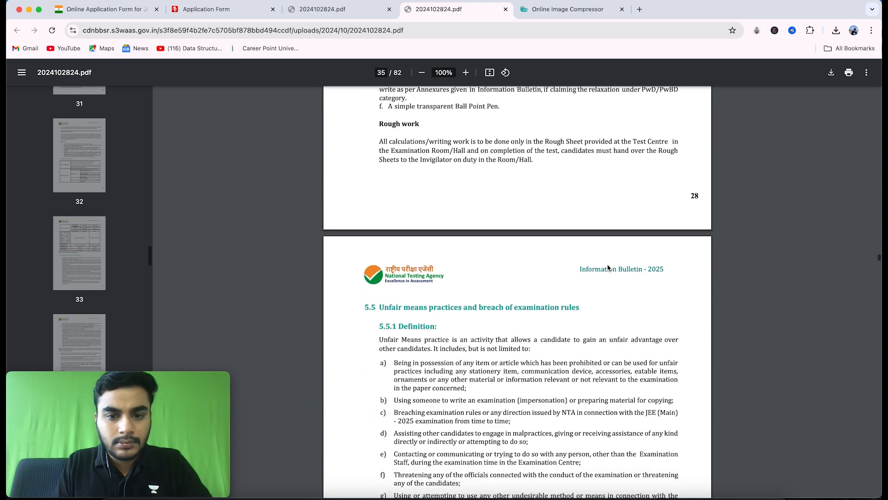
pyautogui.scroll(20, 608, 268)
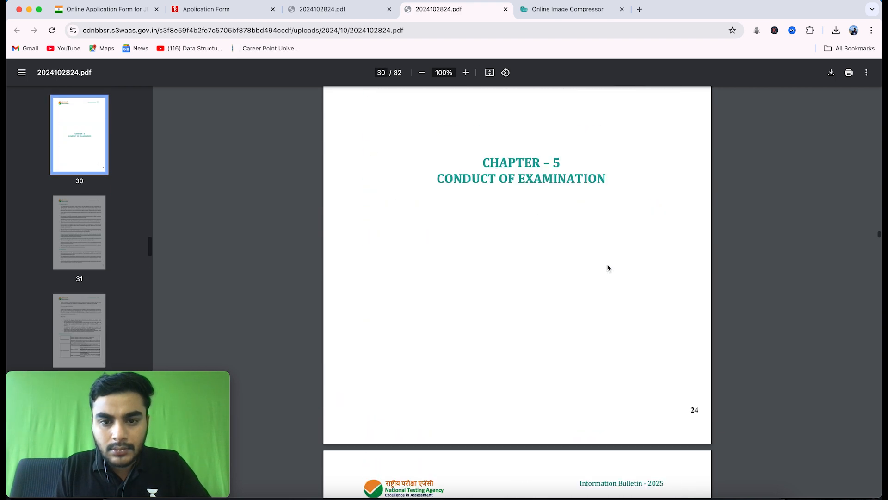
pyautogui.scroll(10, 608, 268)
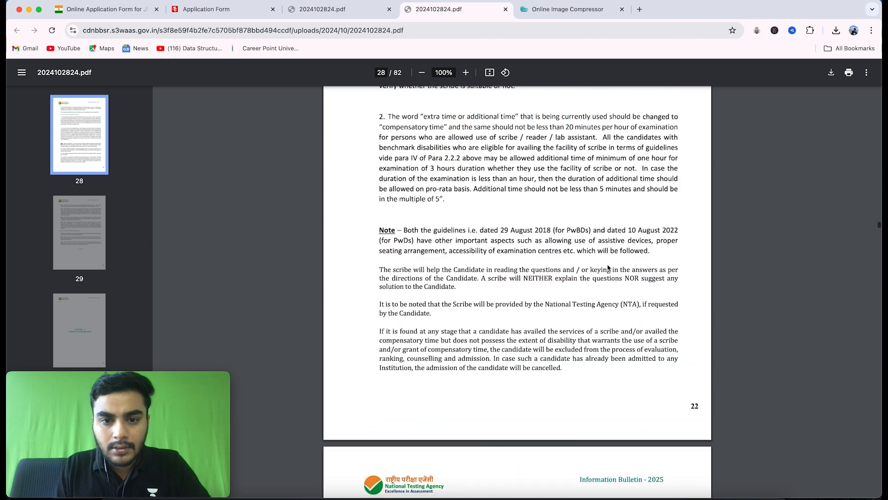
pyautogui.scroll(15, 608, 268)
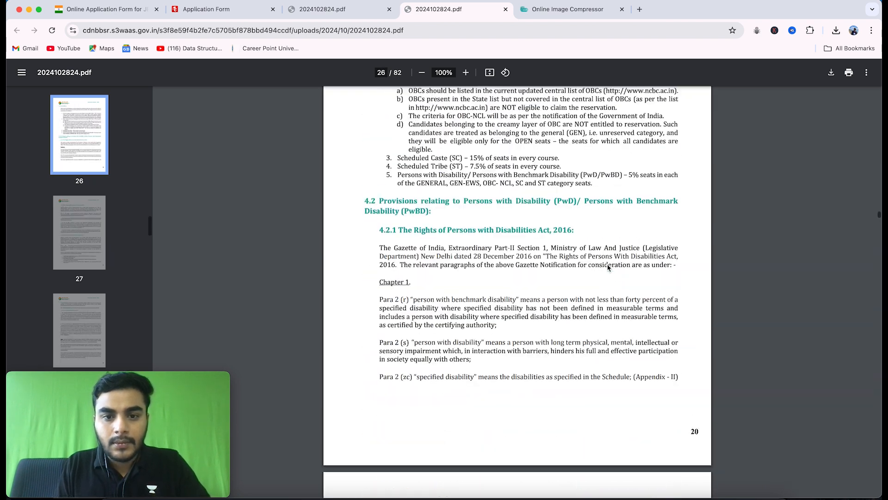
pyautogui.scroll(7, 608, 268)
pyautogui.scroll(-11, 608, 268)
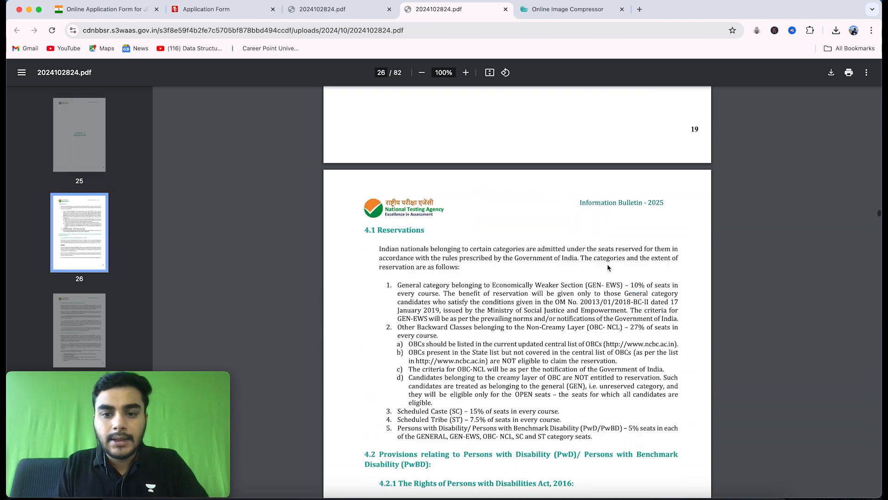
pyautogui.scroll(3, 559, 158)
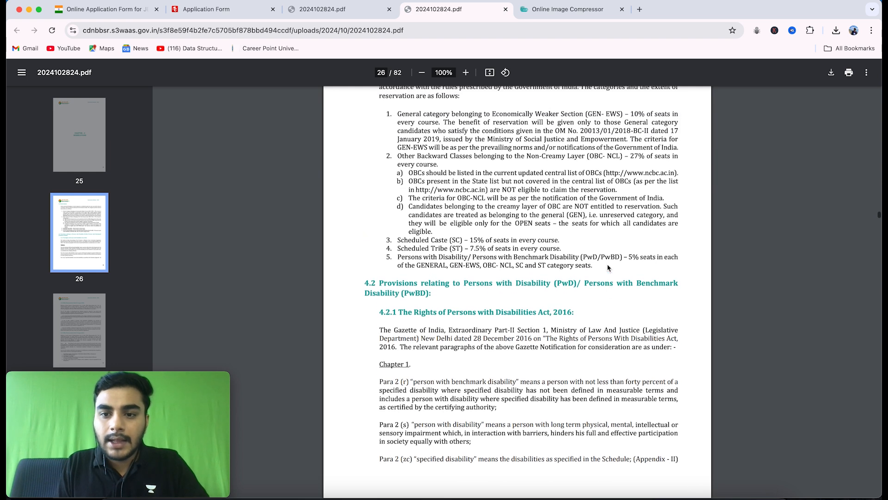
pyautogui.scroll(1, 559, 158)
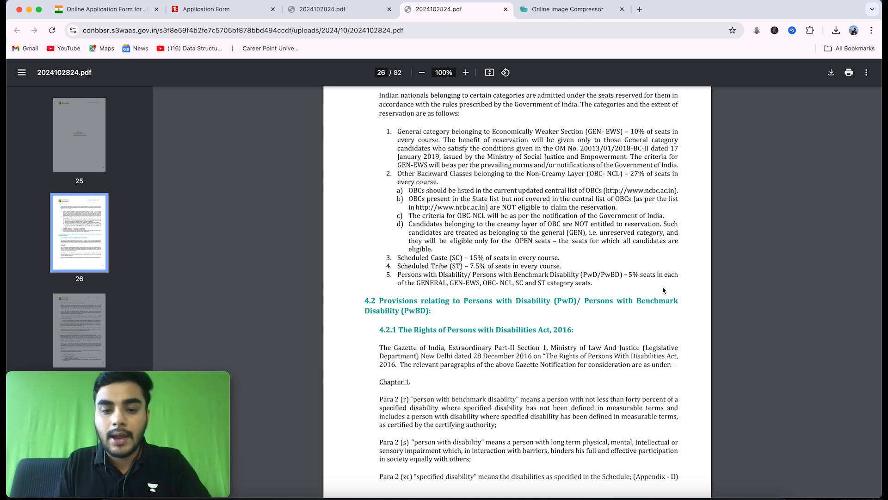
pyautogui.scroll(1, 571, 277)
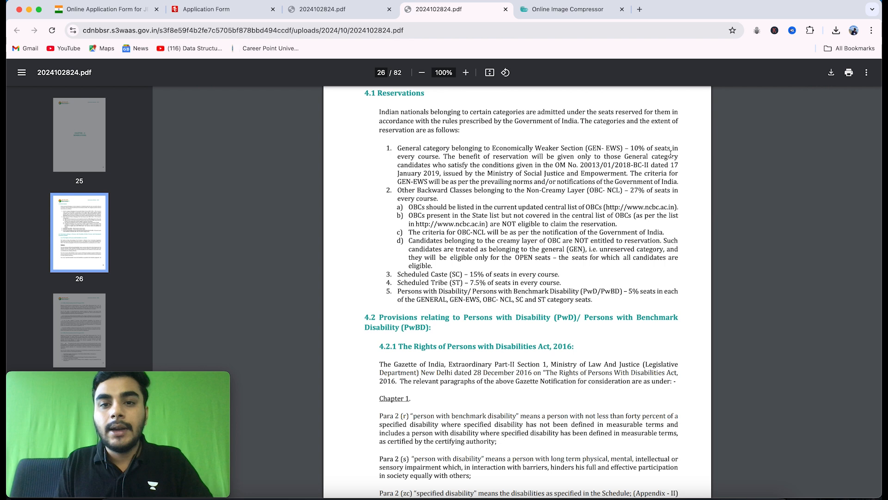
pyautogui.click(99, 11)
# - Back on Personal Details, set both Category and Confirm Category to General
pyautogui.click(217, 9)
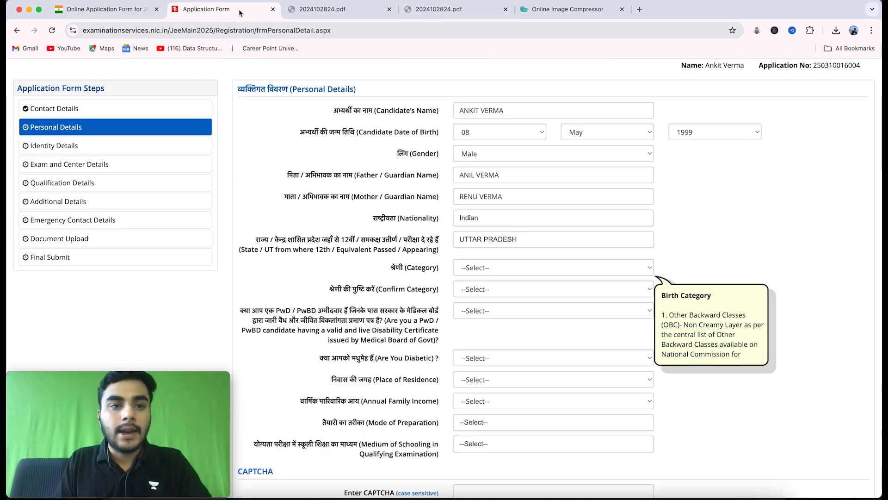
pyautogui.click(583, 271)
pyautogui.click(485, 323)
pyautogui.scroll(-2, 737, 266)
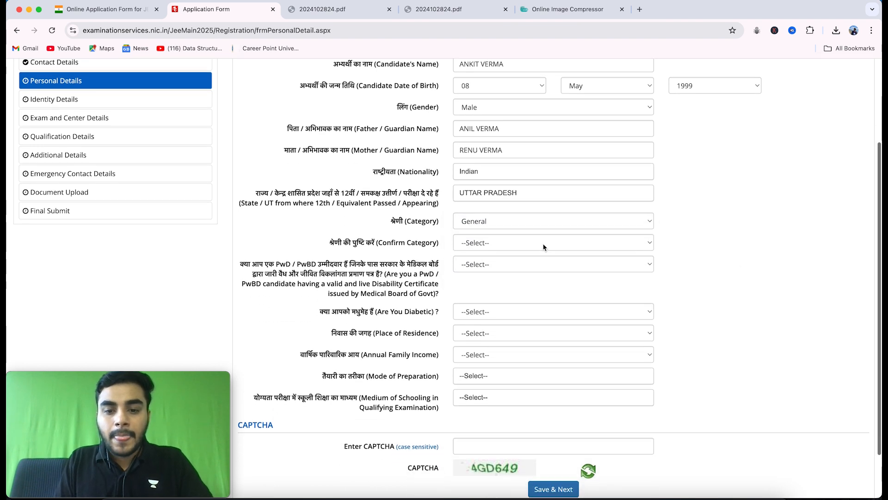
pyautogui.click(598, 243)
pyautogui.click(487, 303)
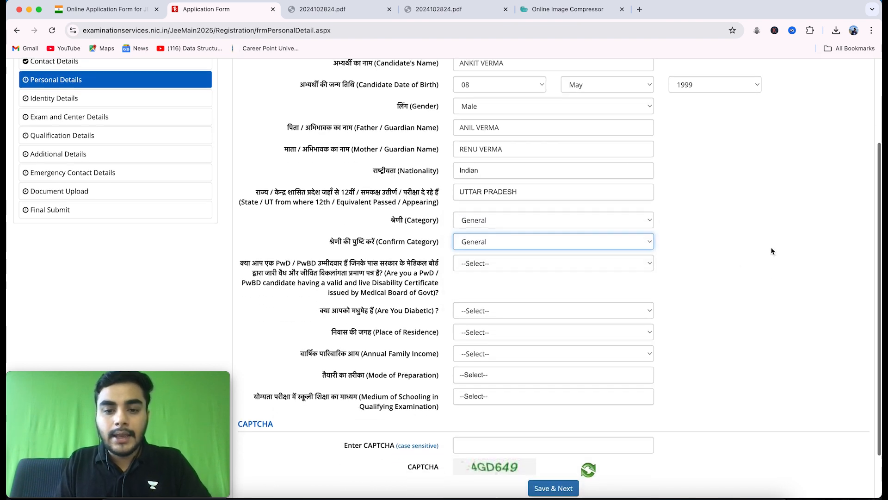
pyautogui.scroll(-1, 504, 233)
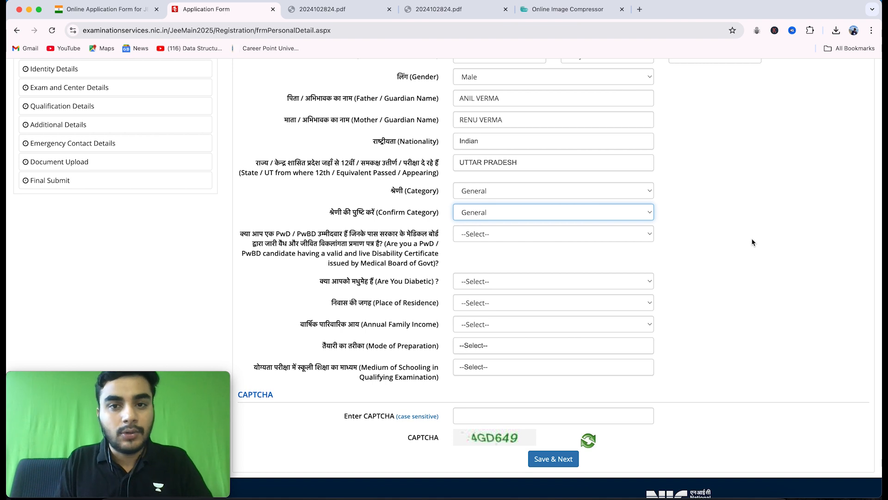
# - Answer No to PwD and Diabetic, and set Place of Residence to Urban
pyautogui.click(634, 234)
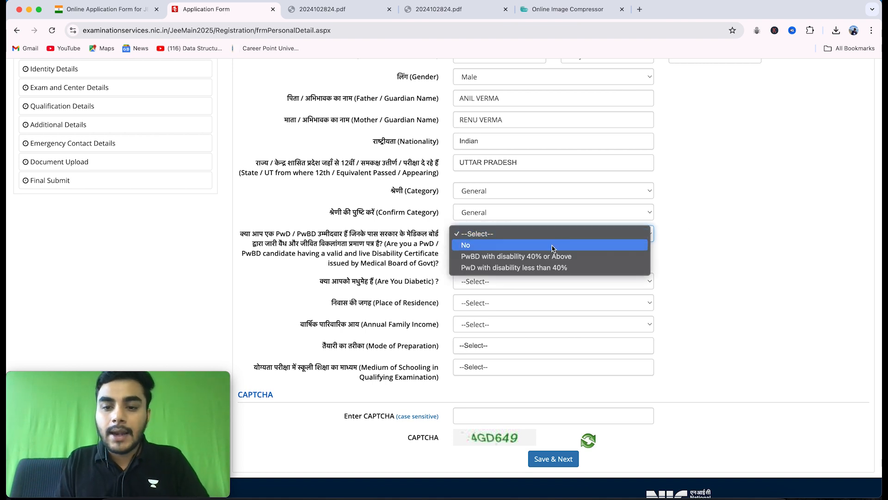
pyautogui.click(553, 246)
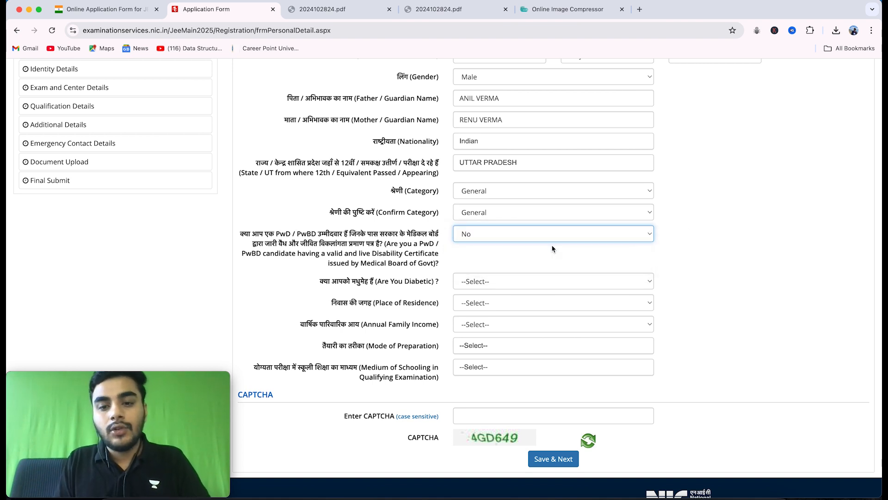
pyautogui.click(637, 236)
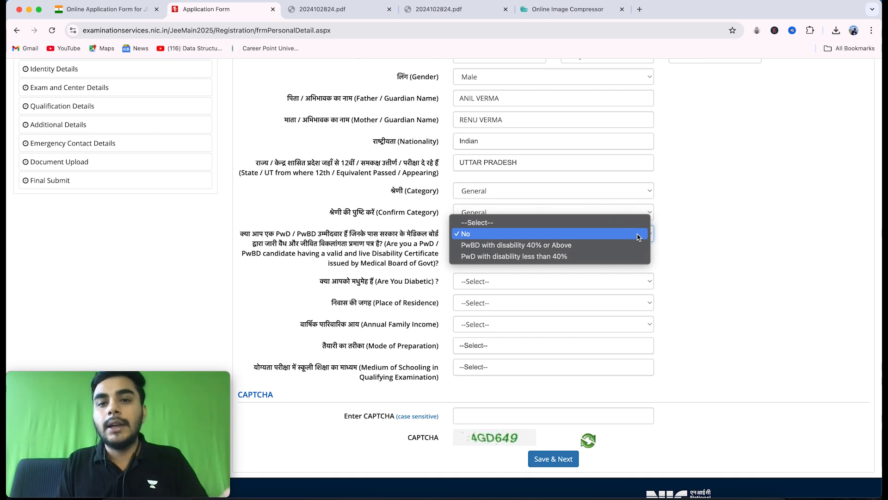
pyautogui.click(641, 237)
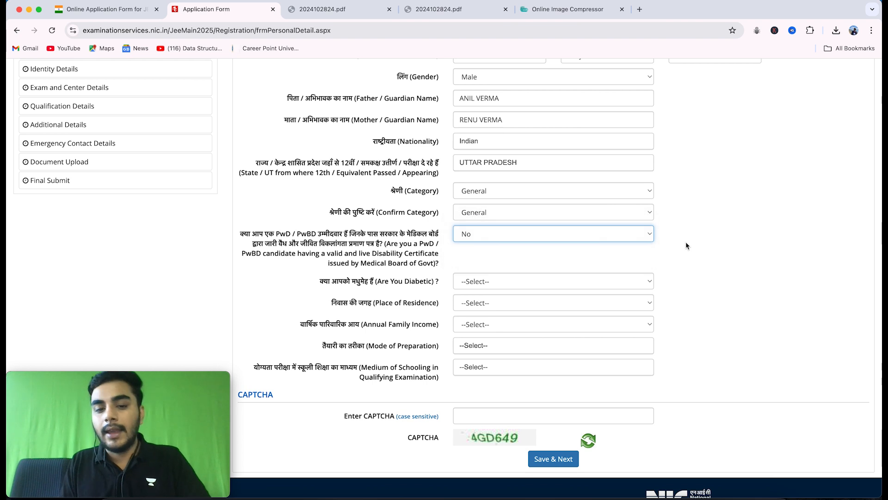
pyautogui.click(535, 281)
pyautogui.click(597, 303)
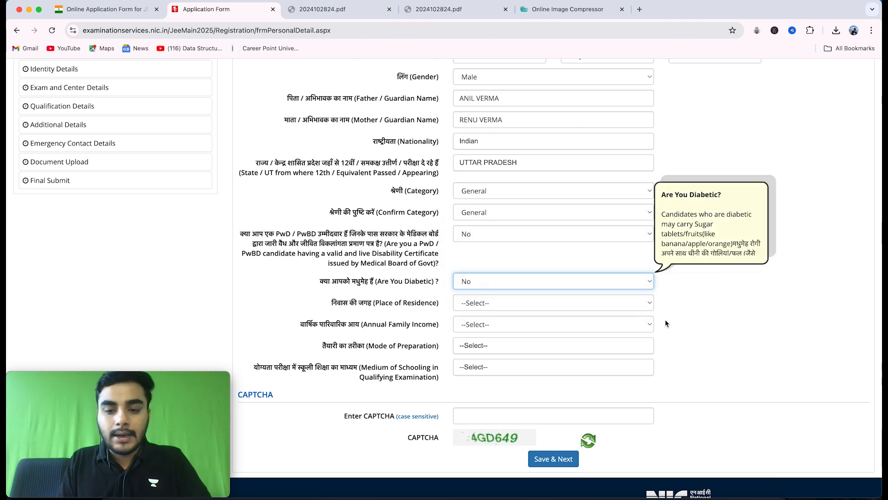
pyautogui.click(610, 305)
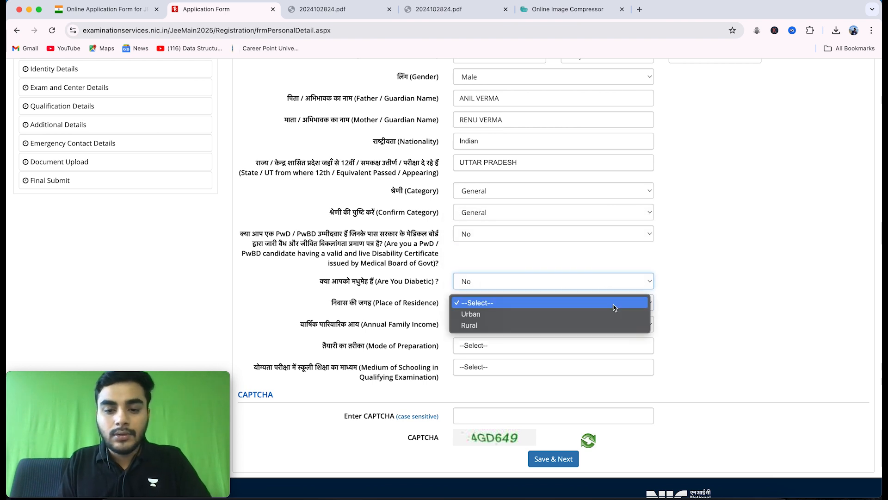
pyautogui.click(580, 315)
# - Set family income RS. 200001 - 300000, preparation Self Study, and schooling medium English
pyautogui.scroll(-1, 736, 327)
pyautogui.click(593, 306)
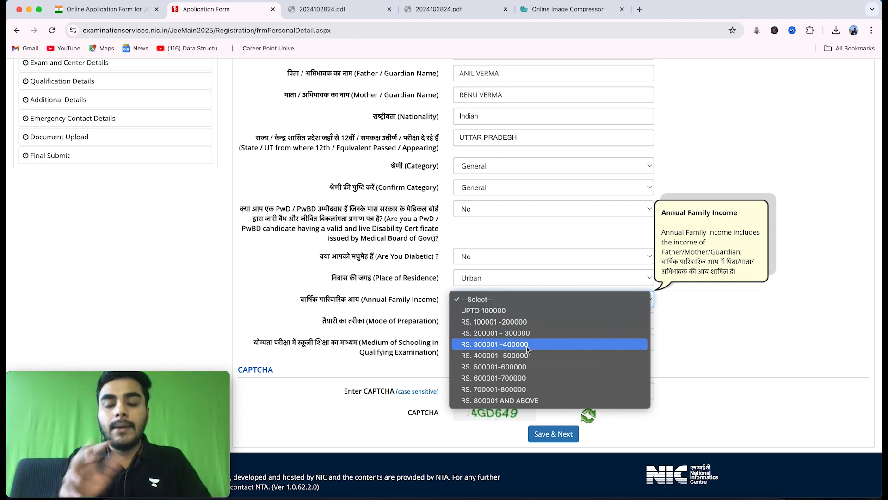
pyautogui.click(549, 335)
pyautogui.click(553, 324)
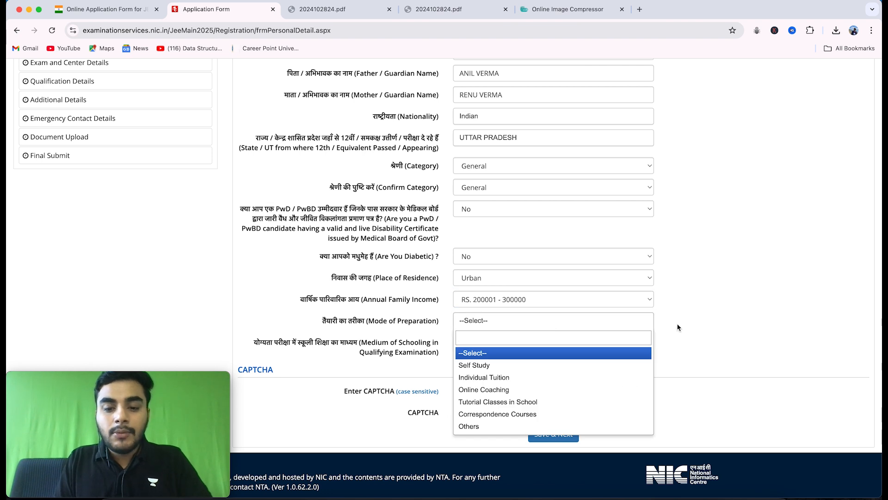
pyautogui.scroll(-1, 733, 322)
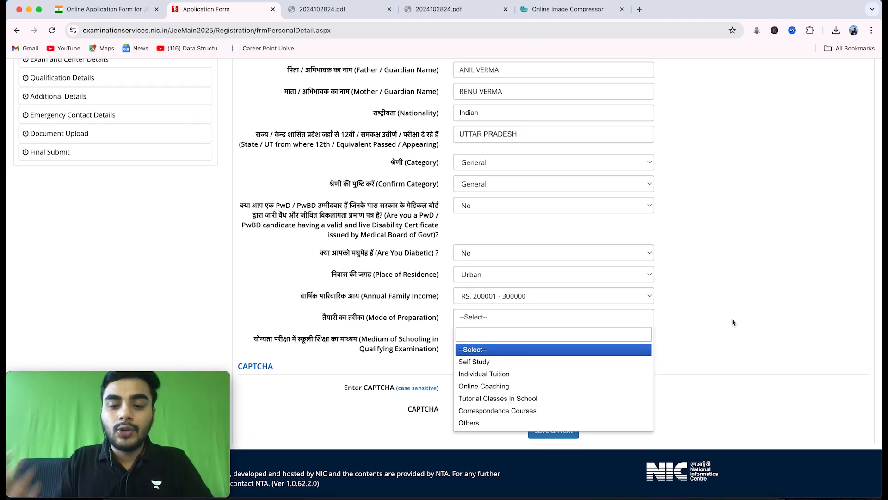
pyautogui.click(515, 366)
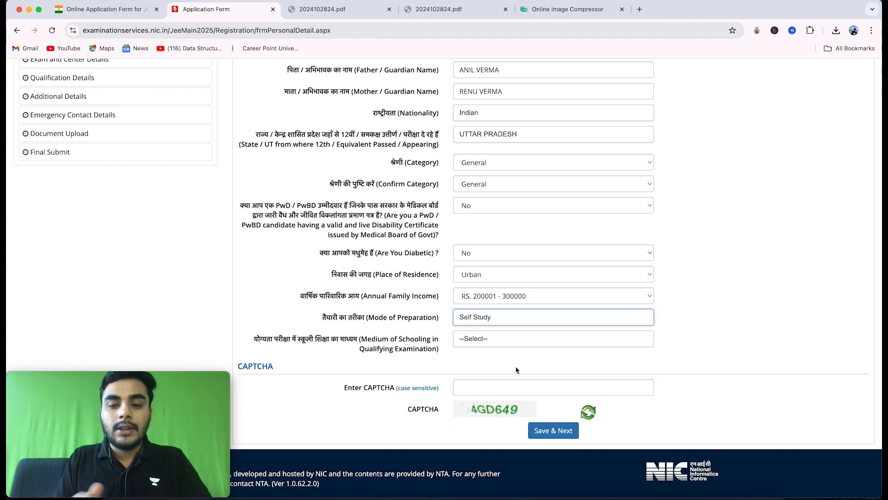
pyautogui.click(508, 343)
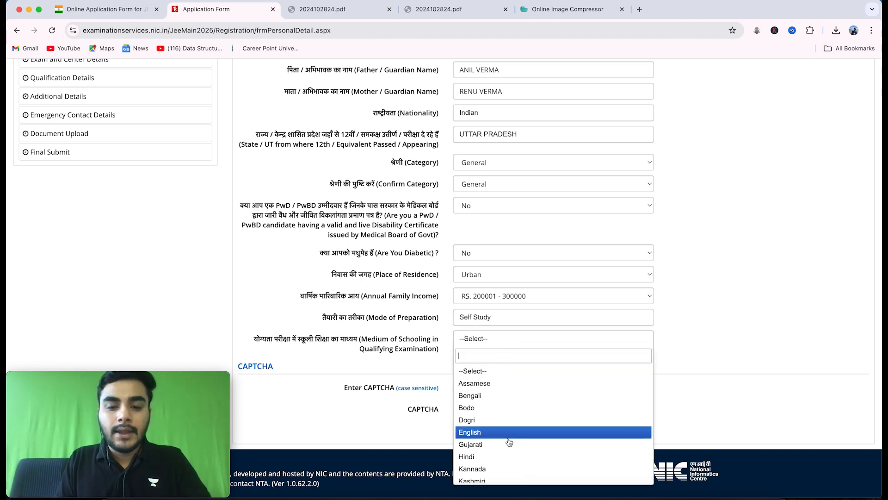
pyautogui.scroll(-5, 509, 440)
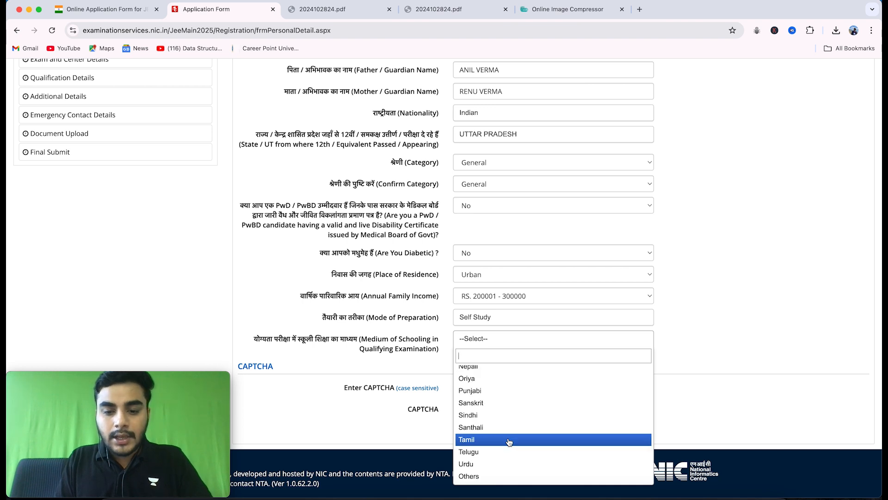
pyautogui.scroll(5, 509, 441)
pyautogui.scroll(-3, 509, 441)
pyautogui.scroll(-3, 509, 441)
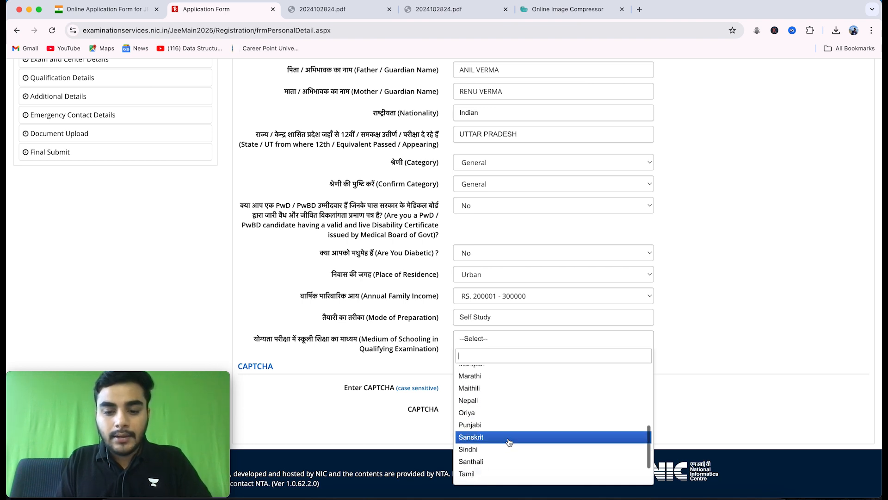
pyautogui.scroll(3, 509, 441)
pyautogui.scroll(3, 509, 441)
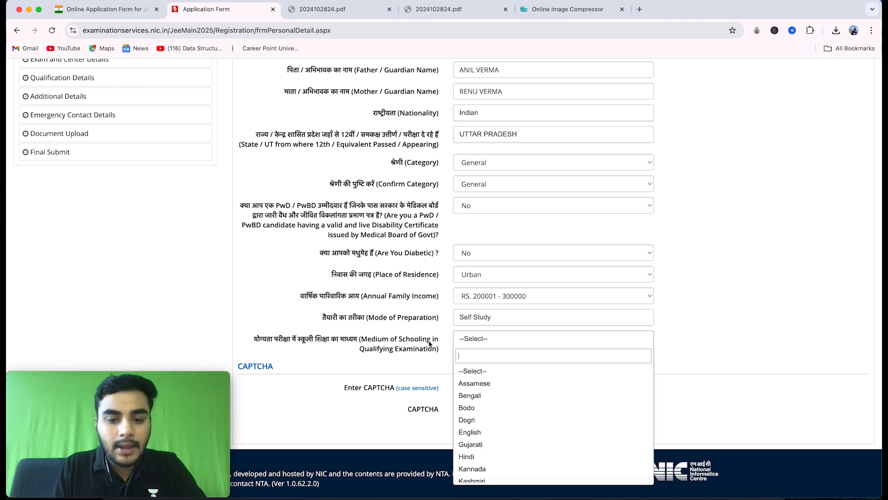
pyautogui.click(493, 431)
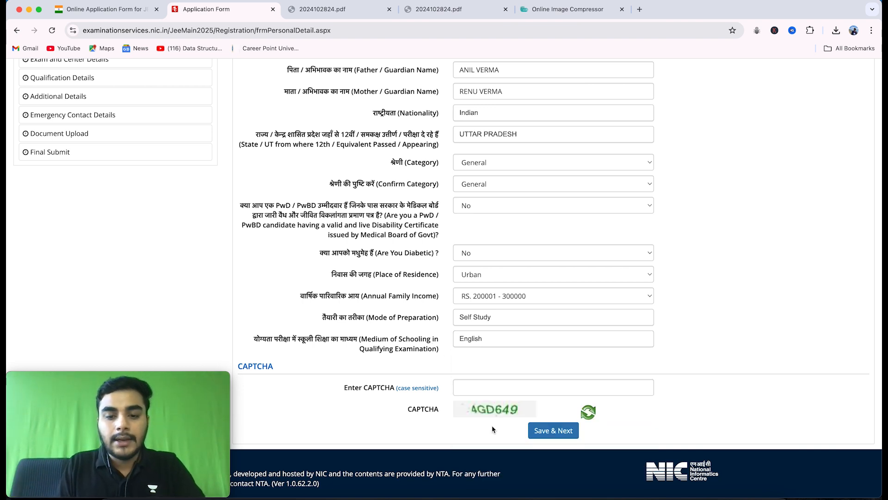
# - Enter the CAPTCHA and save Personal Details, confirming the move to identity details
pyautogui.click(478, 386)
pyautogui.write('4')
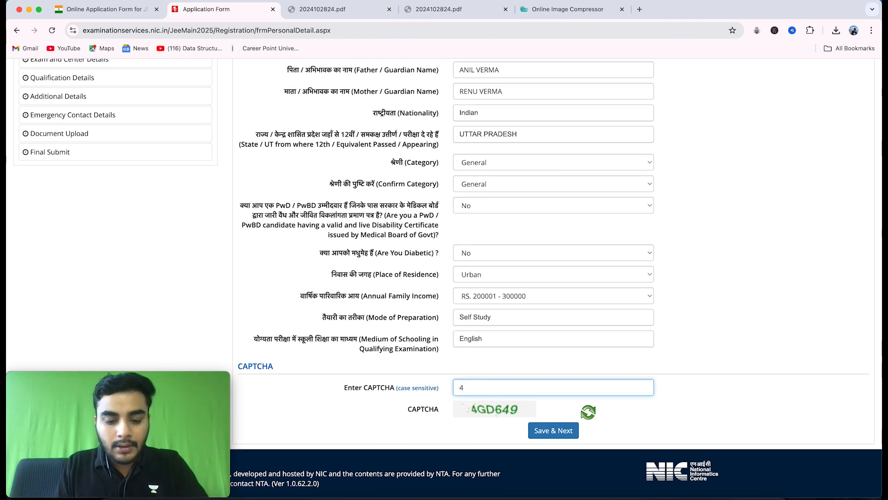
pyautogui.write('GD649')
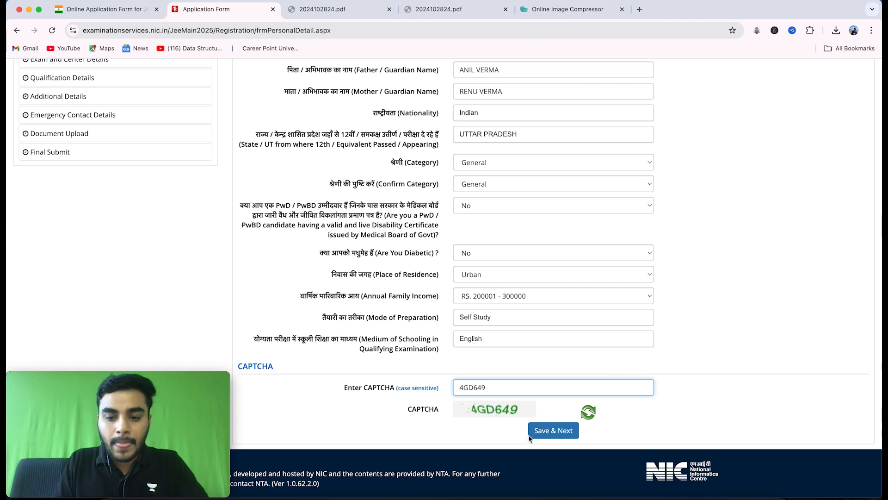
pyautogui.click(530, 435)
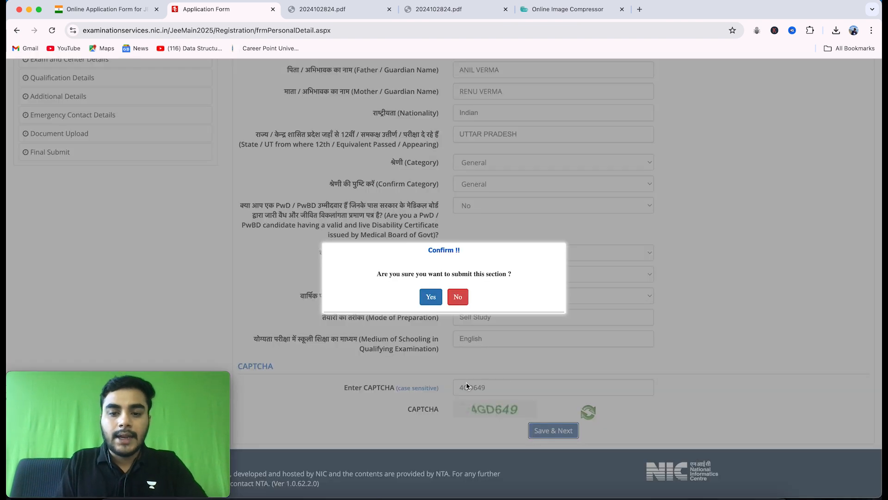
pyautogui.click(431, 297)
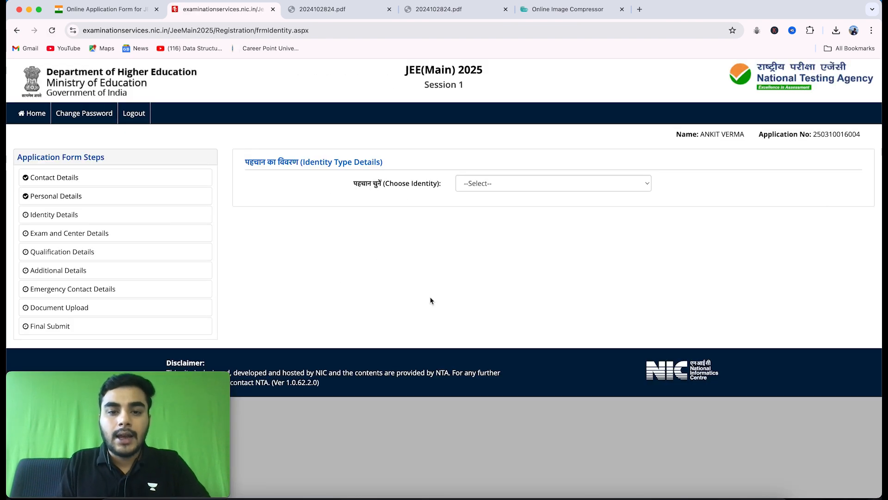
# - Choose Aadhaar as the identity type and consent to sharing the Aadhaar number
pyautogui.click(498, 187)
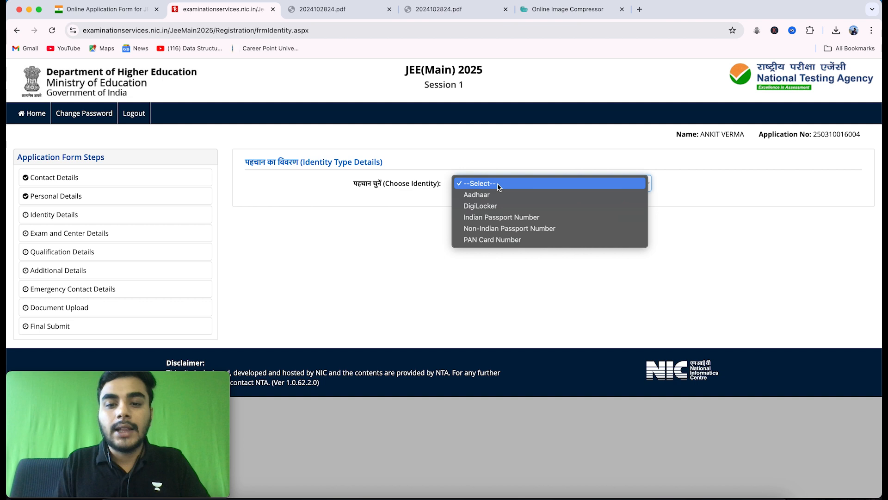
pyautogui.click(485, 195)
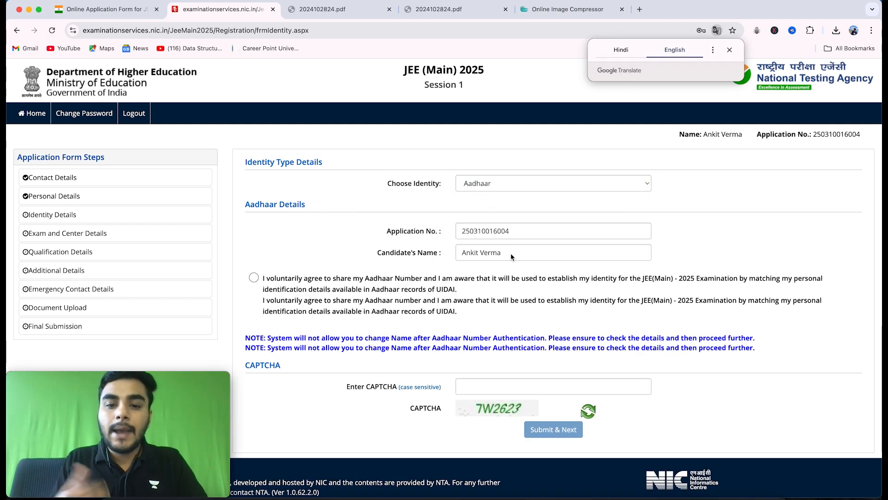
pyautogui.click(730, 50)
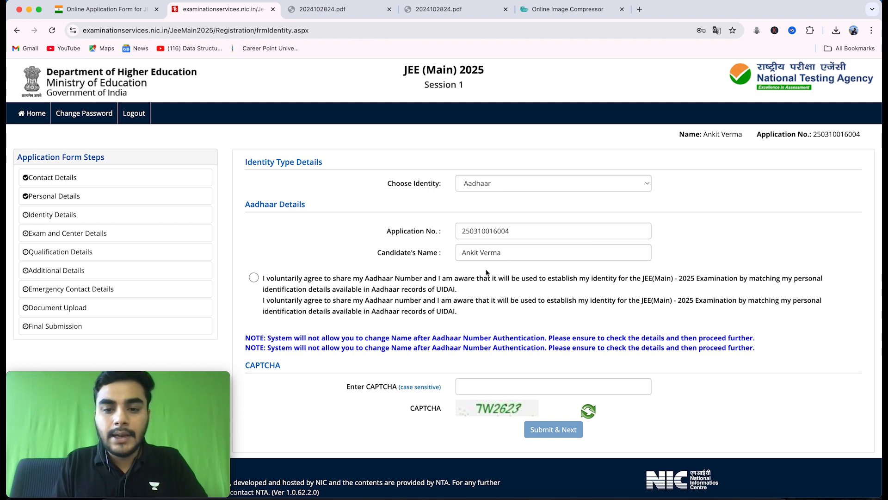
pyautogui.scroll(-1, 527, 276)
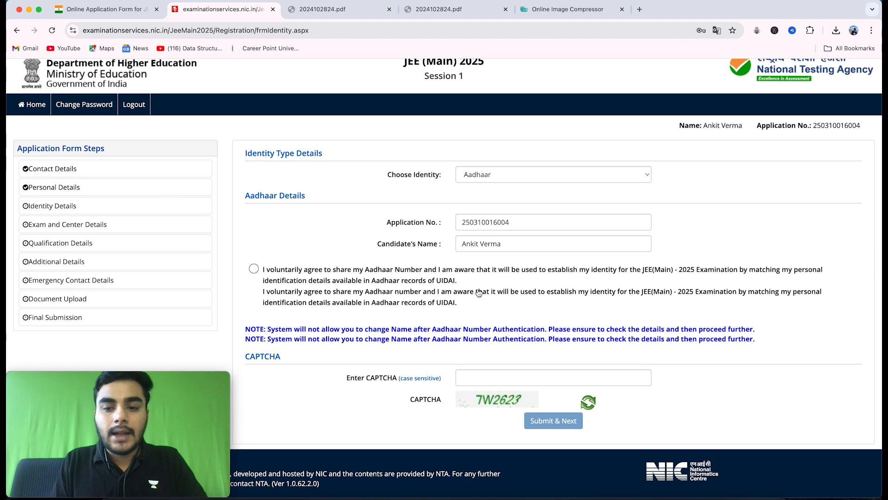
pyautogui.click(575, 174)
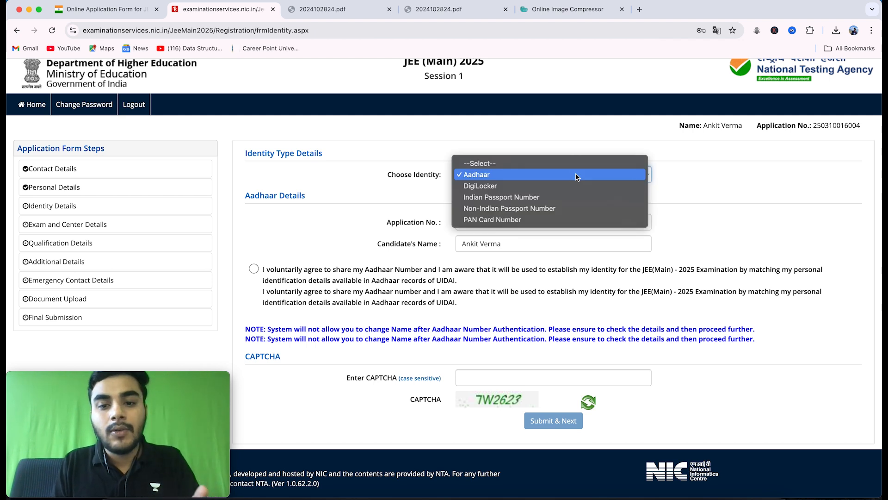
pyautogui.click(534, 185)
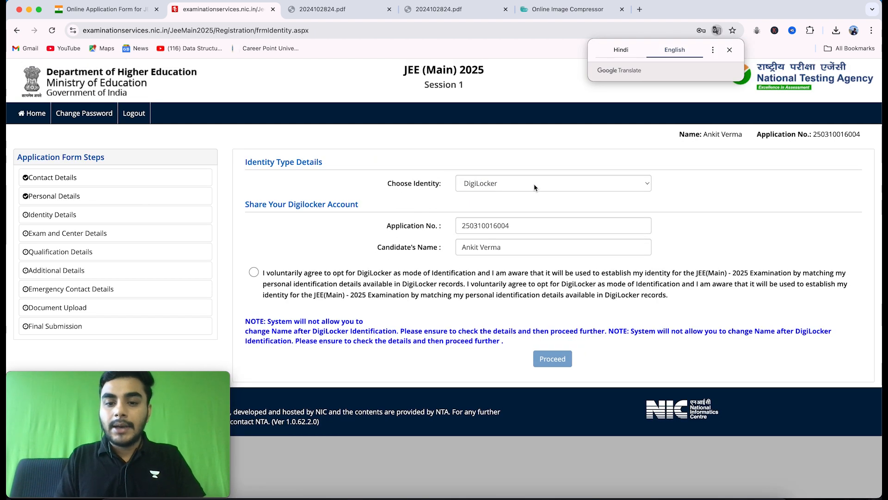
pyautogui.click(734, 52)
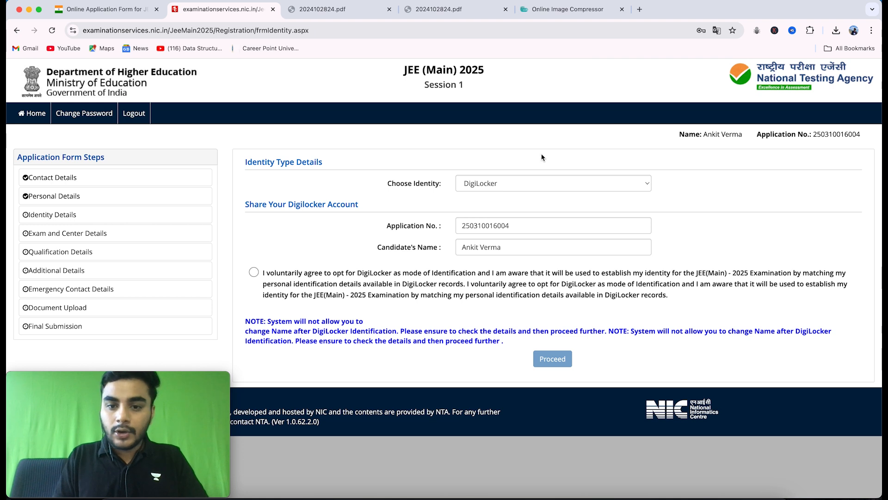
pyautogui.click(519, 184)
pyautogui.click(498, 176)
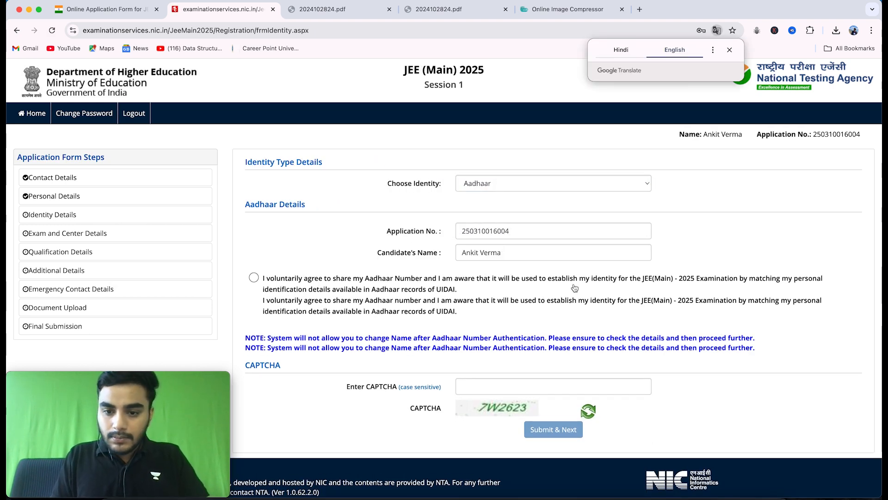
pyautogui.click(255, 278)
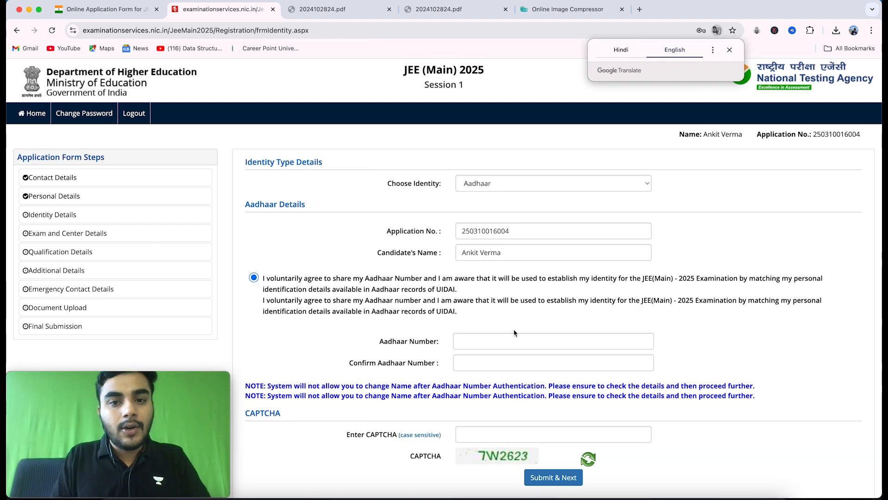
# - Dismiss the translation prompt and enter the Aadhaar number in both Aadhaar fields
pyautogui.click(730, 49)
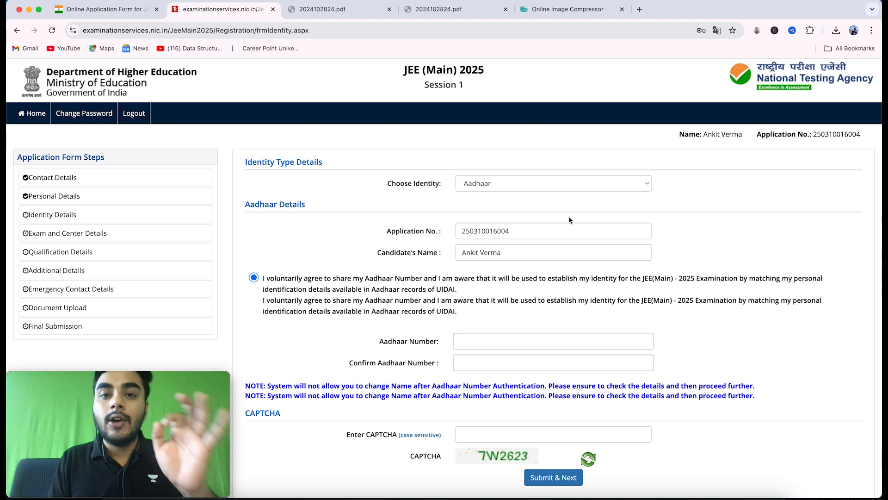
pyautogui.click(485, 340)
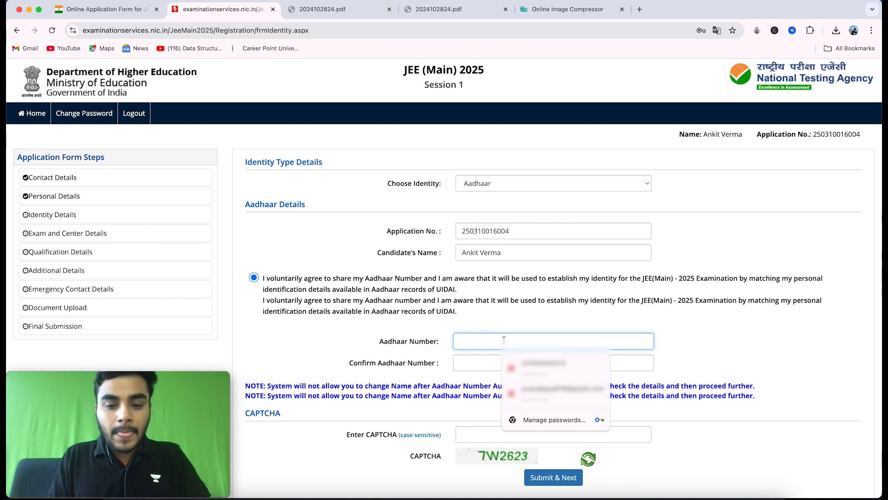
pyautogui.write('2')
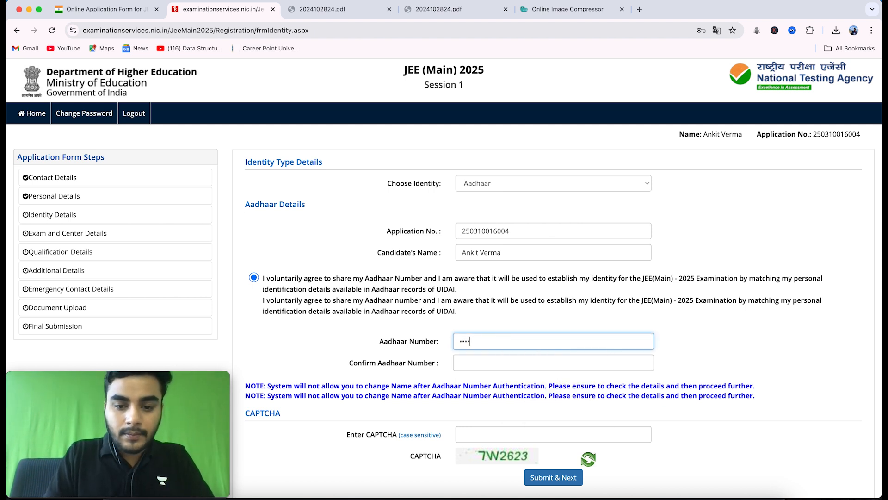
pyautogui.press('BackSpace')
pyautogui.press('BackSpace')
pyautogui.press('BackSpace')
pyautogui.press('BackSpace')
pyautogui.write('23')
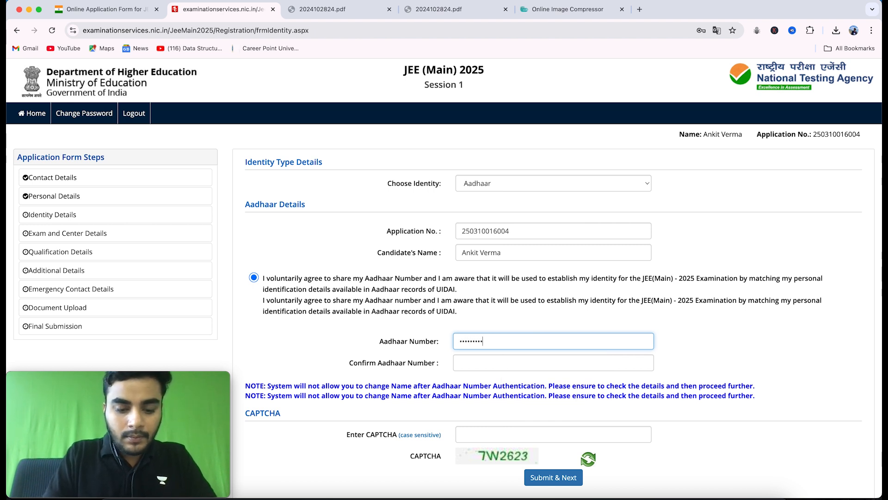
pyautogui.click(483, 370)
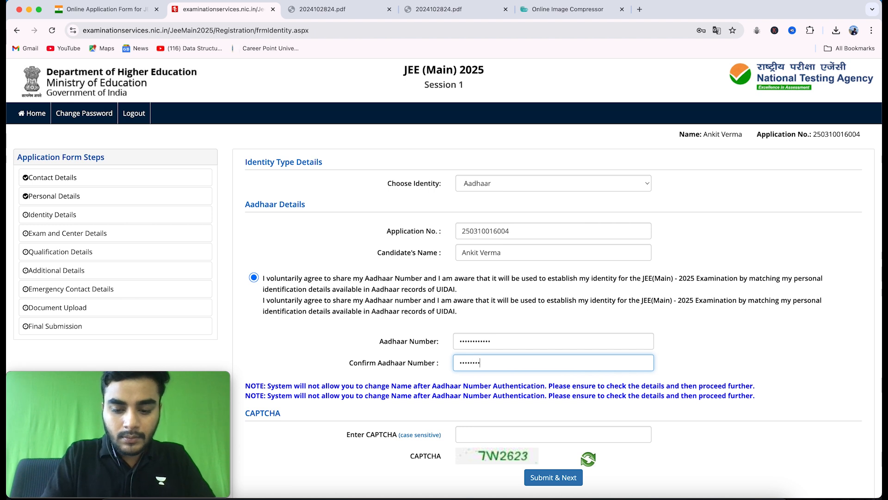
# - Enter the CAPTCHA and submit the Aadhaar details
pyautogui.scroll(-2, 665, 382)
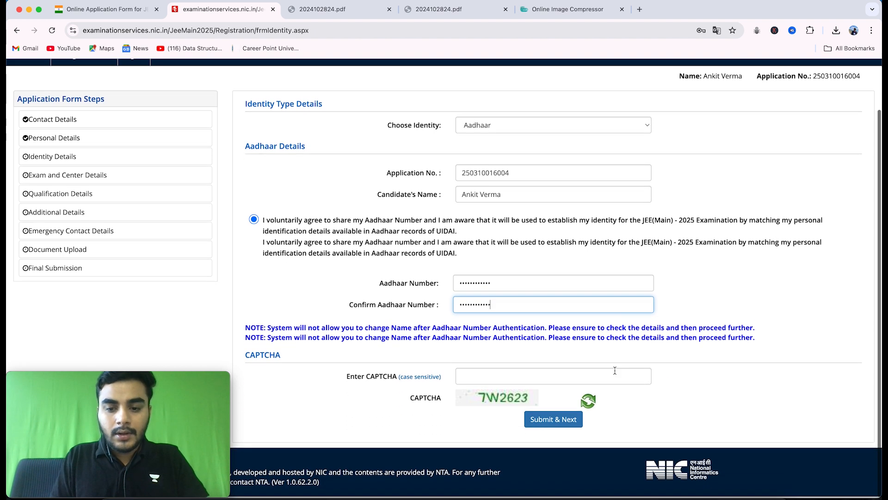
pyautogui.click(534, 379)
pyautogui.write('7W2623')
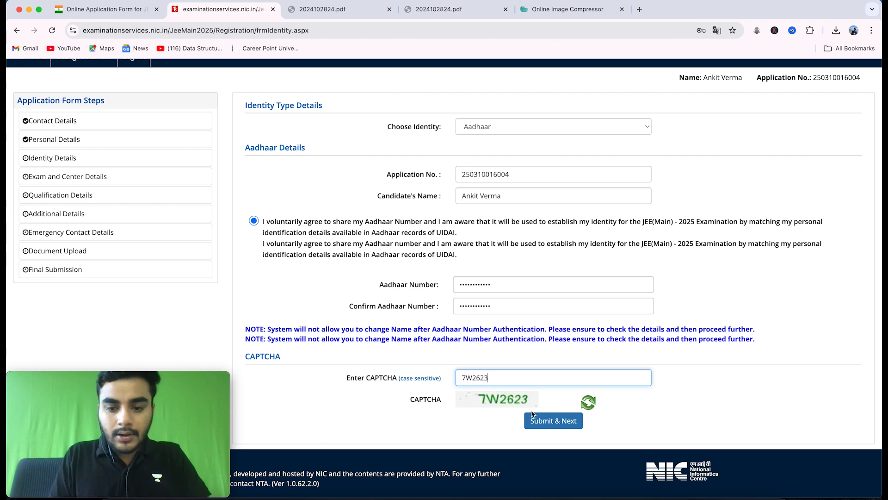
pyautogui.click(535, 419)
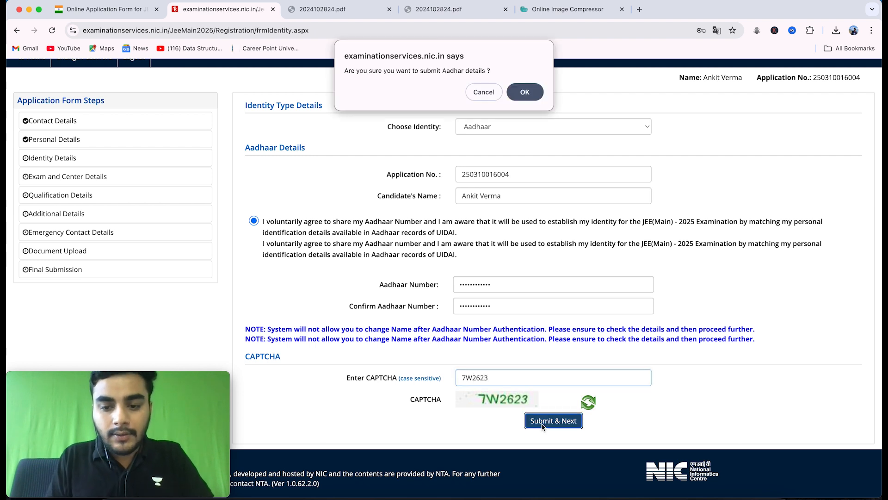
# - Confirm the Aadhaar submission and dismiss the browser's password update prompt
pyautogui.click(524, 93)
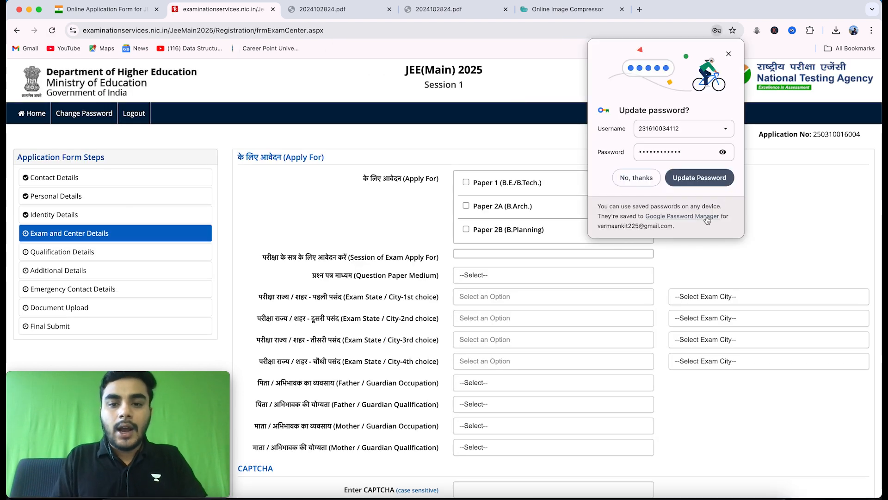
pyautogui.click(728, 53)
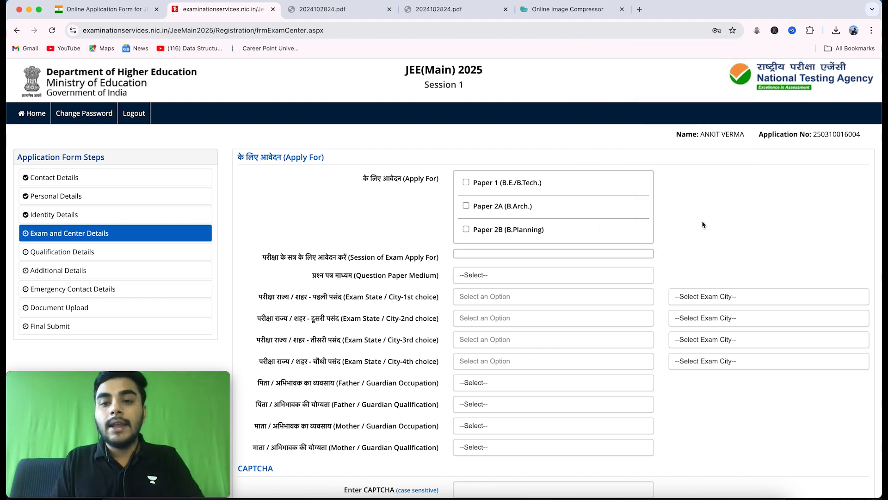
pyautogui.scroll(-1, 703, 224)
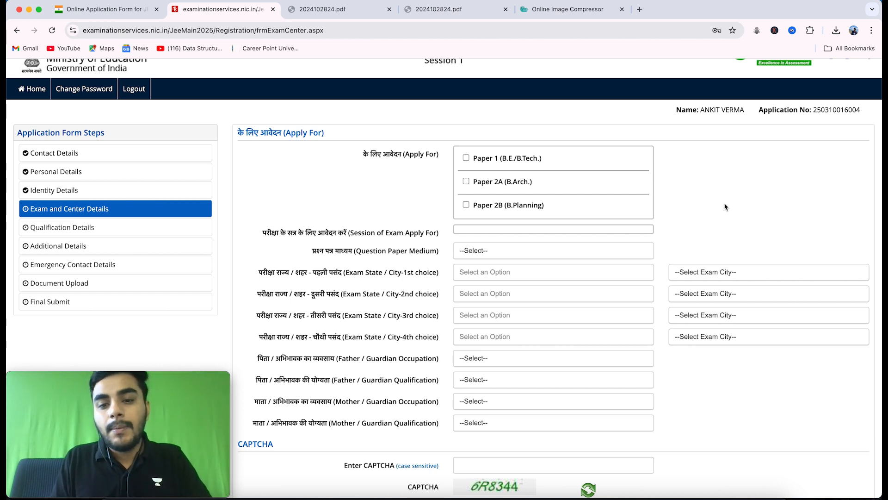
# - Apply for Paper 1 (B.E./B.Tech.), Session 1, with English as the question paper medium
pyautogui.click(465, 159)
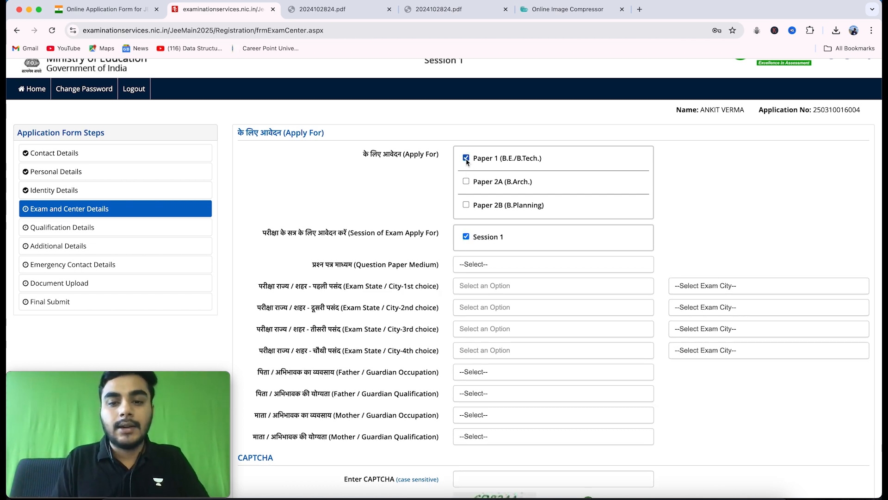
pyautogui.click(466, 181)
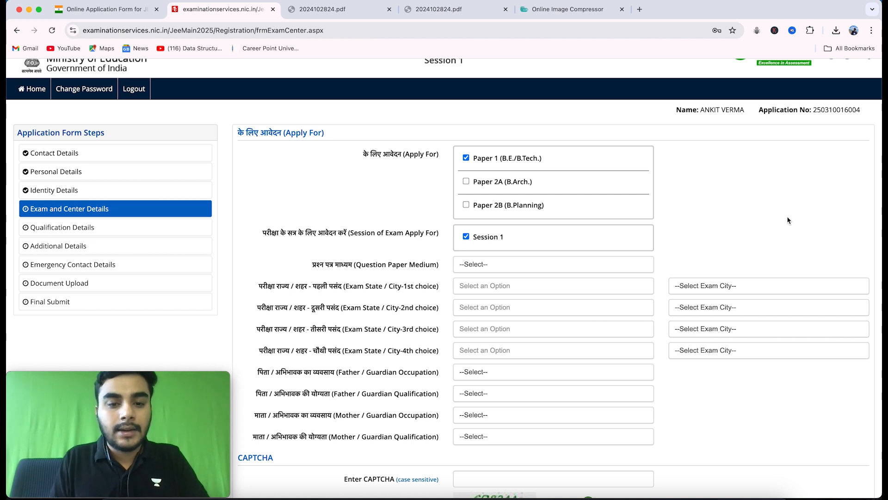
pyautogui.scroll(-1, 789, 220)
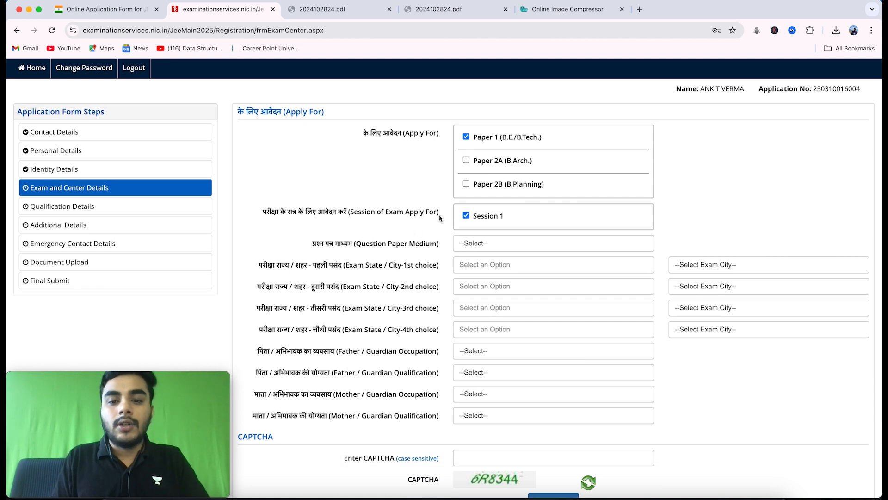
pyautogui.scroll(-3, 439, 218)
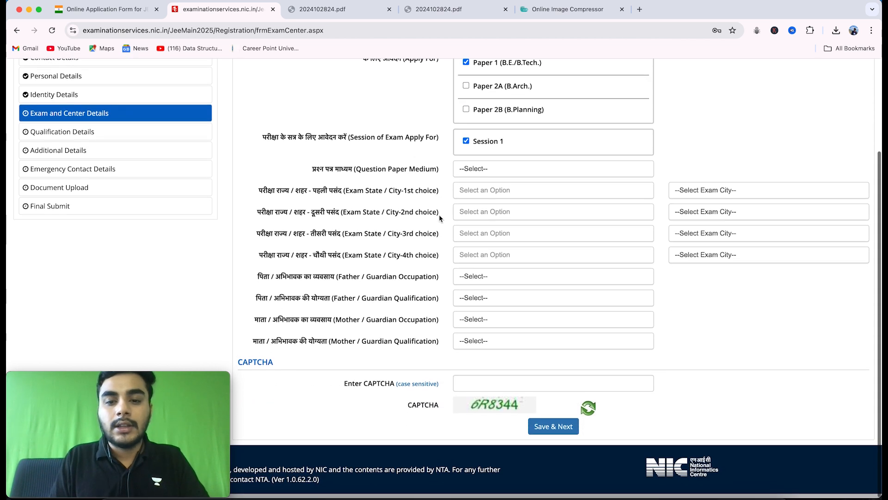
pyautogui.click(514, 174)
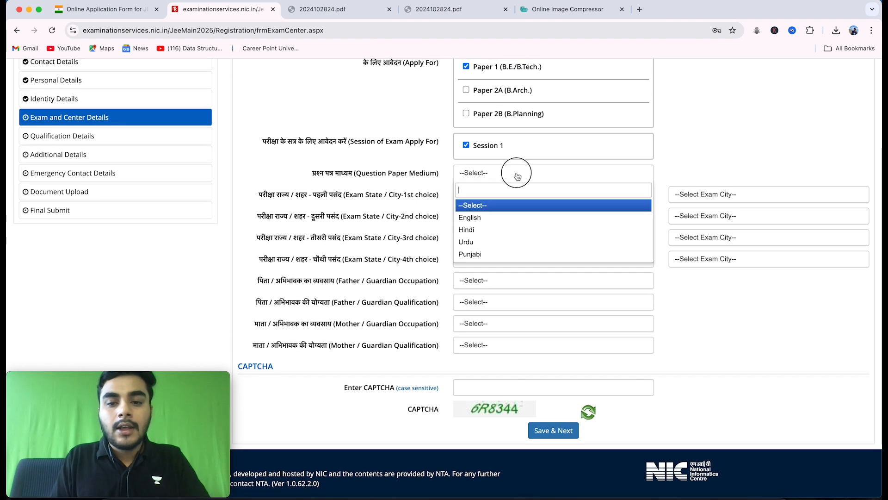
pyautogui.click(485, 218)
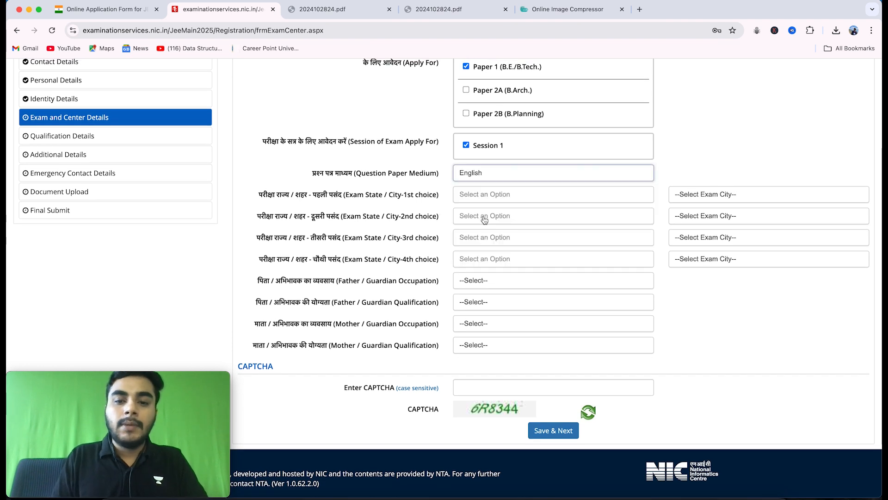
pyautogui.click(523, 177)
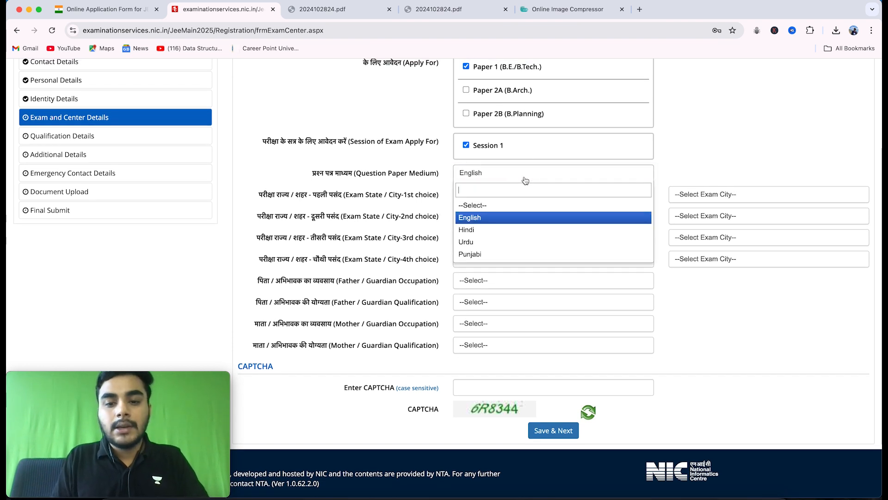
pyautogui.click(523, 218)
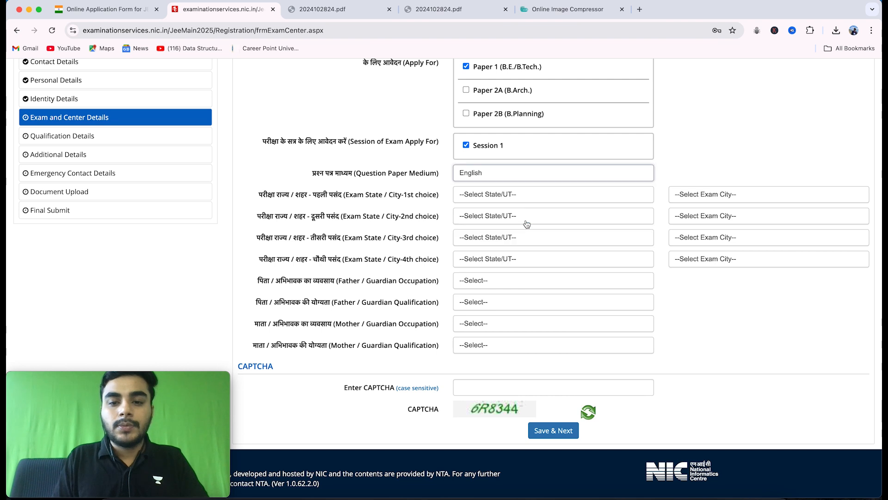
pyautogui.click(541, 198)
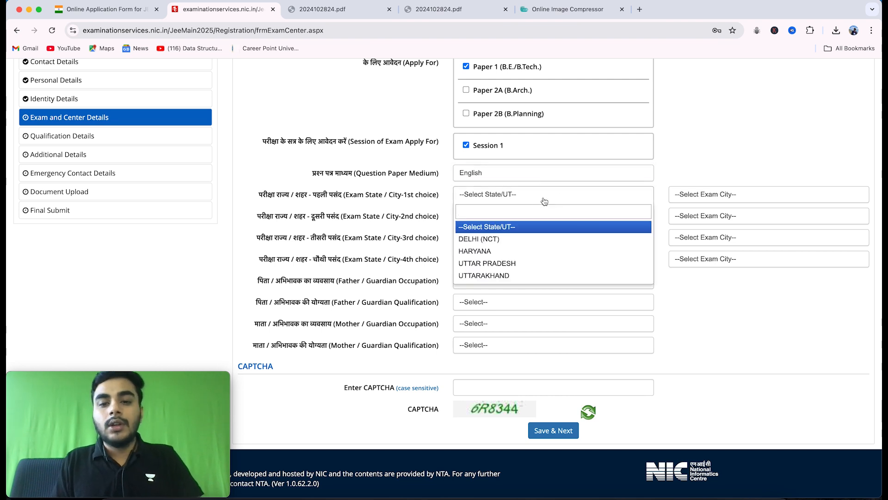
# - Set the first two exam city choices to VARANASI and PRAYAGRAJ/ALLAHABAD, UTTAR PRADESH
pyautogui.click(509, 262)
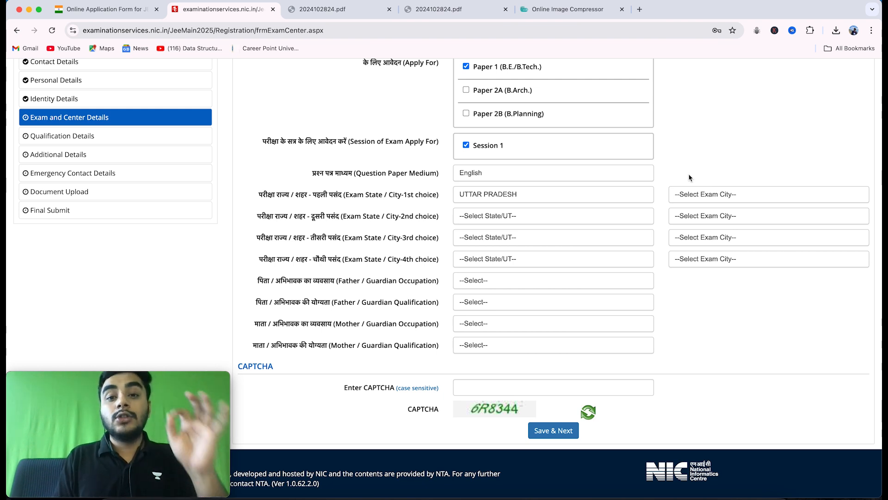
pyautogui.click(704, 197)
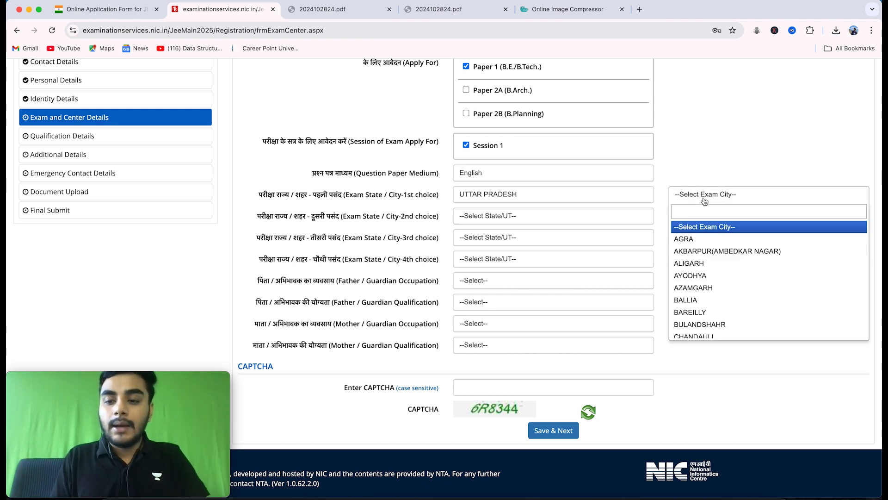
pyautogui.write('vara')
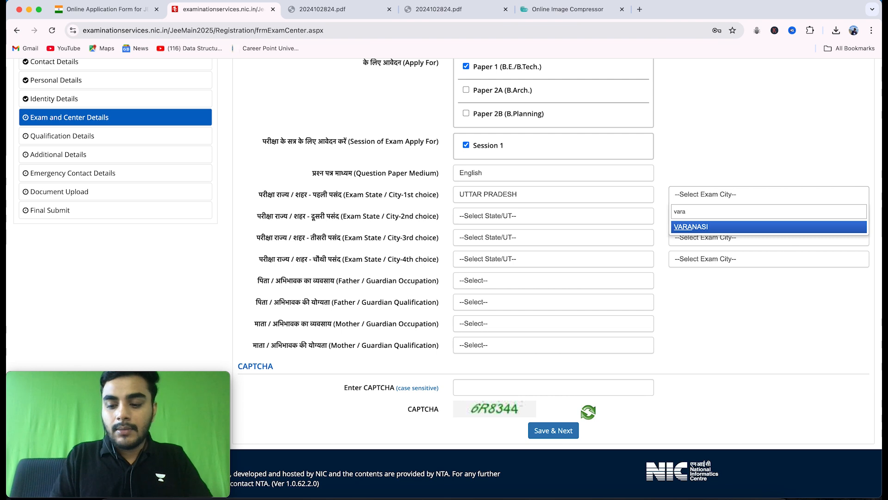
pyautogui.press('Return')
pyautogui.click(531, 220)
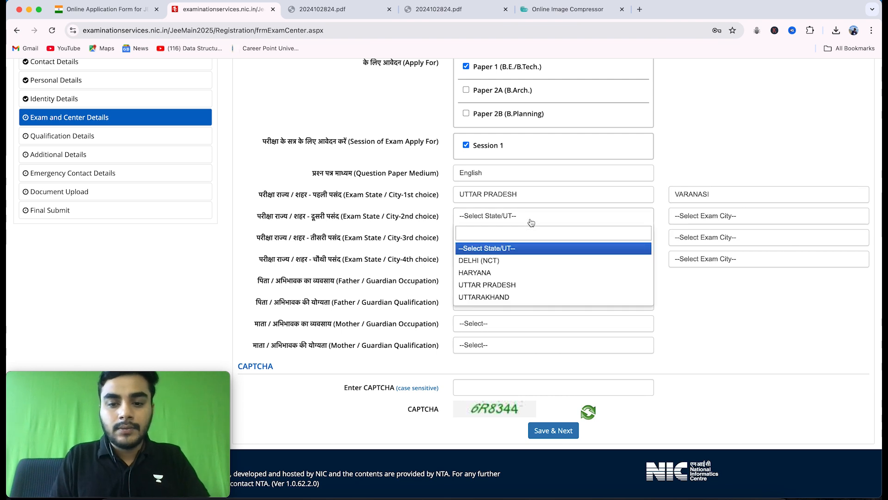
pyautogui.click(496, 284)
pyautogui.click(681, 221)
pyautogui.write('prayag')
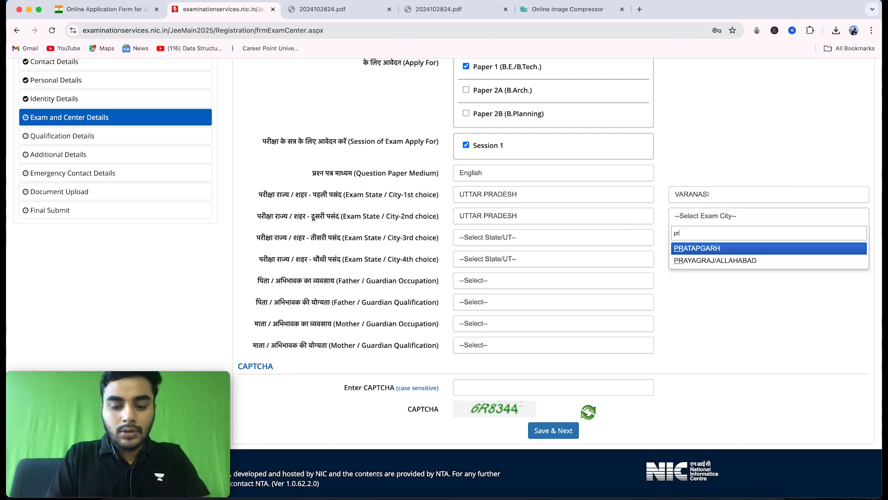
pyautogui.press('Return')
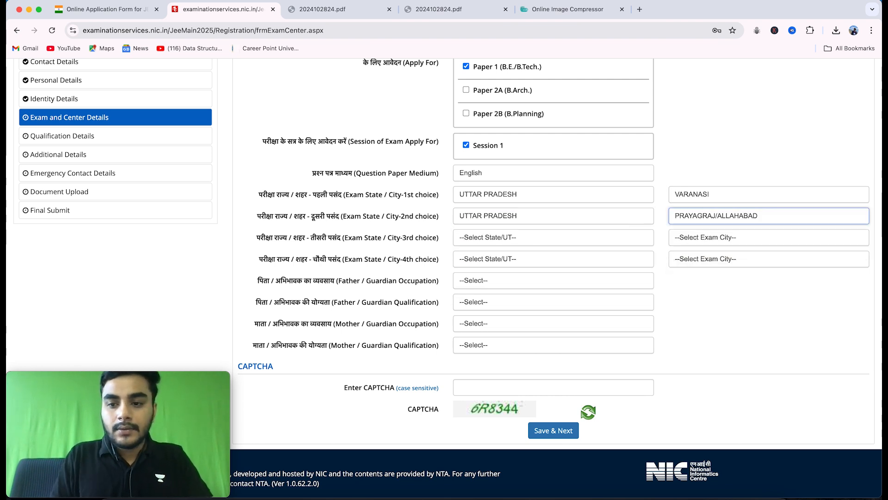
# - Set the third and fourth exam city choices to LUCKNOW and KANPUR, UTTAR PRADESH
pyautogui.click(599, 237)
pyautogui.write('utt')
pyautogui.press('Return')
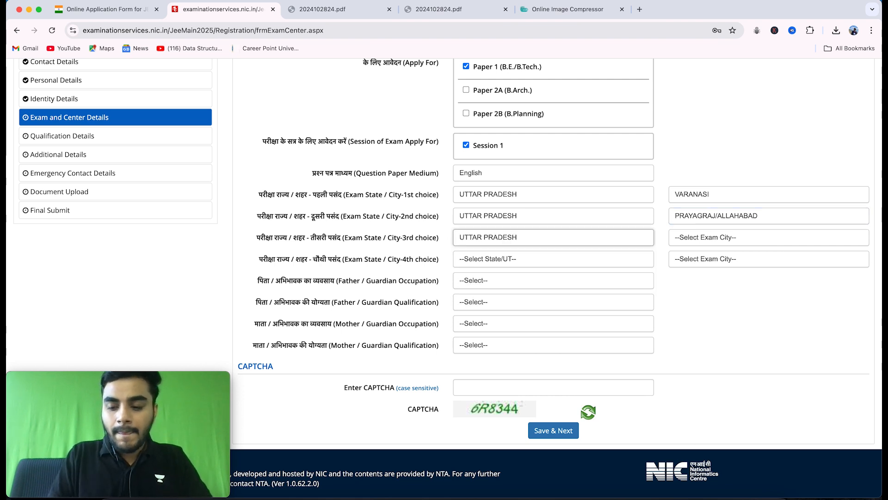
pyautogui.click(691, 245)
pyautogui.write('p')
pyautogui.press('BackSpace')
pyautogui.write('luck')
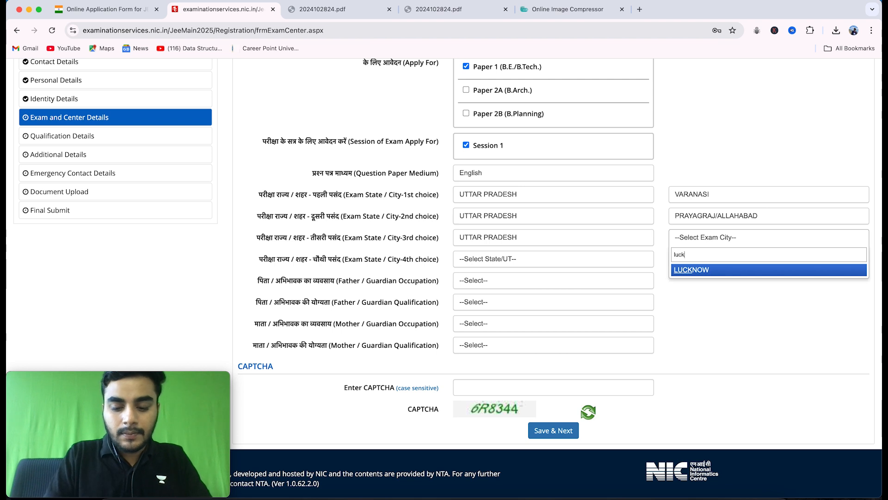
pyautogui.write('now')
pyautogui.press('Return')
pyautogui.click(552, 264)
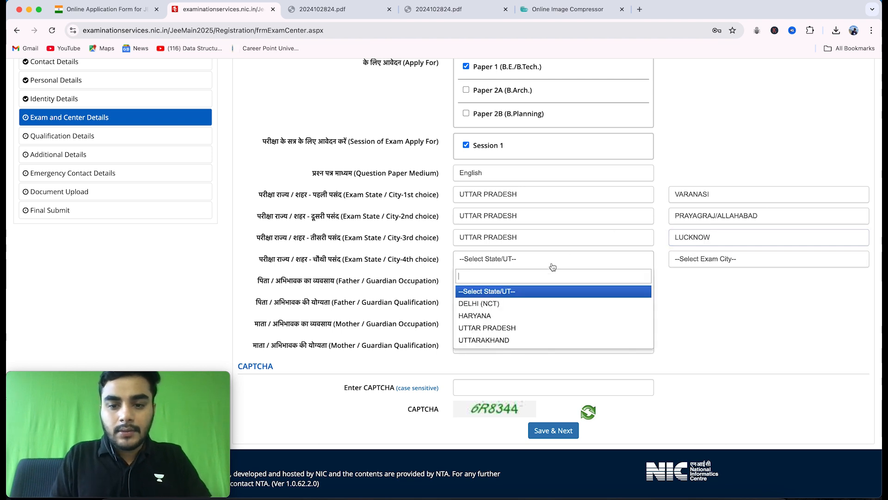
pyautogui.click(509, 328)
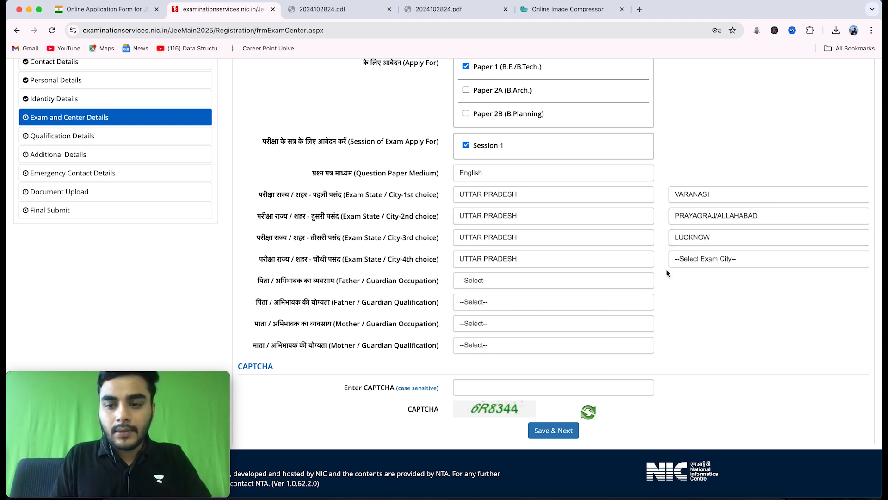
pyautogui.click(689, 263)
pyautogui.write('kanpur')
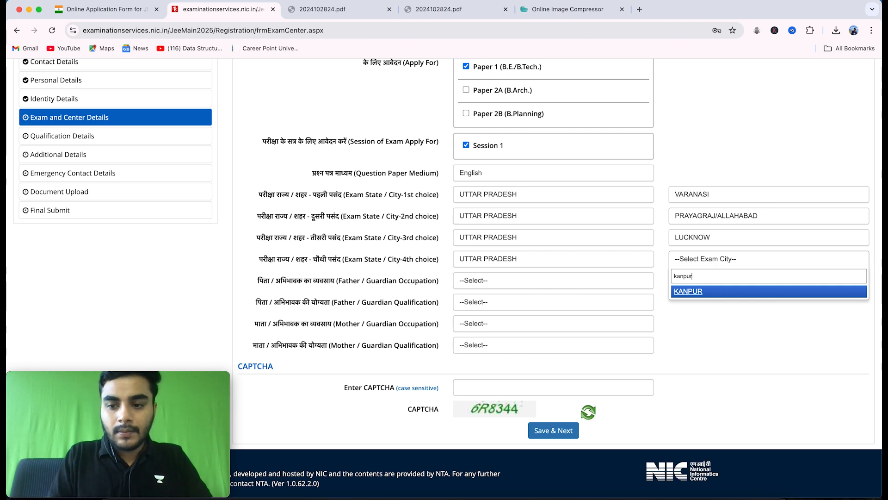
pyautogui.press('Return')
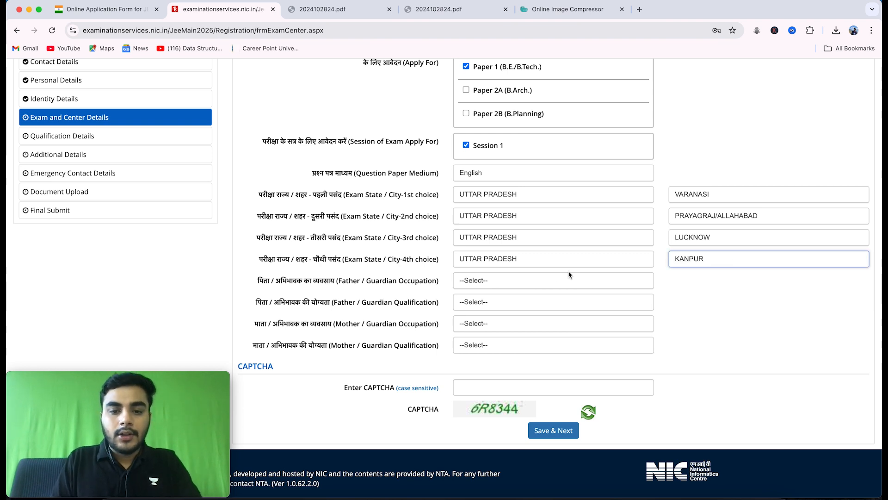
# - Set father as BUSINESS, MATRICULATE and mother as BUSINESS, GRADUATE
pyautogui.click(501, 282)
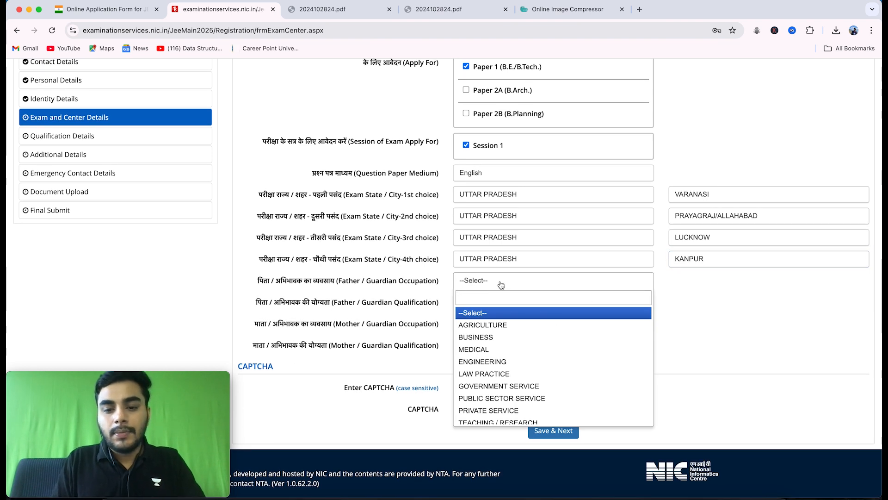
pyautogui.scroll(-3, 492, 340)
pyautogui.scroll(5, 492, 339)
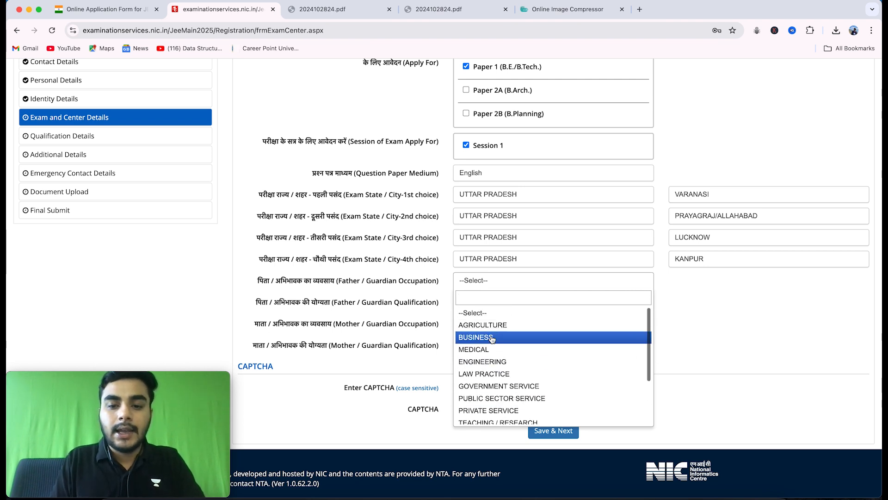
pyautogui.click(492, 339)
pyautogui.click(513, 304)
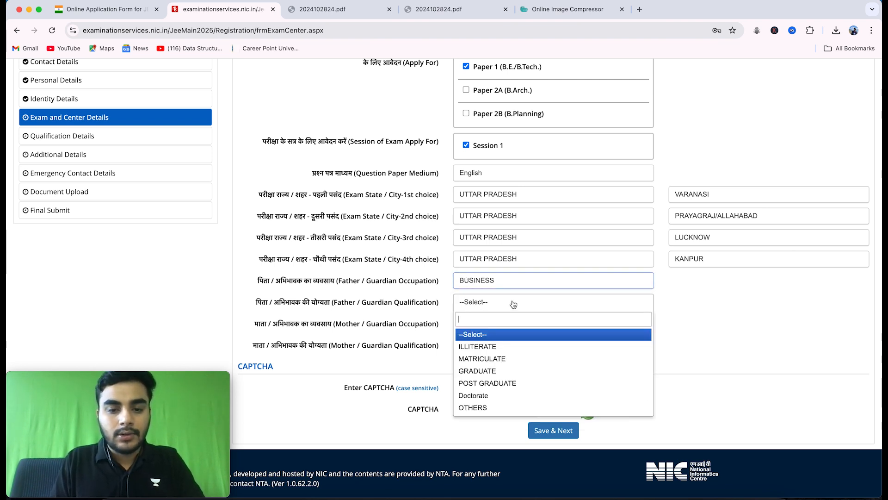
pyautogui.click(492, 363)
pyautogui.click(513, 326)
pyautogui.click(497, 379)
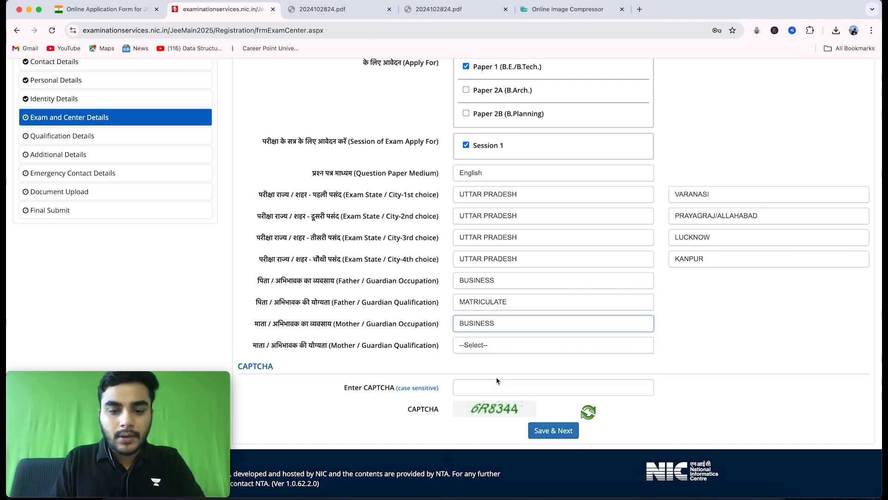
pyautogui.click(541, 353)
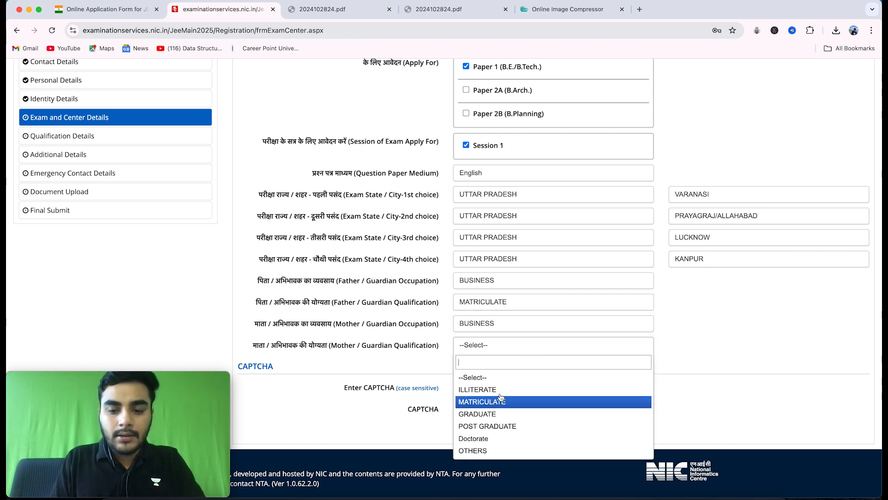
pyautogui.click(507, 416)
# - Enter the CAPTCHA, save the exam-centre section and confirm submission
pyautogui.click(502, 386)
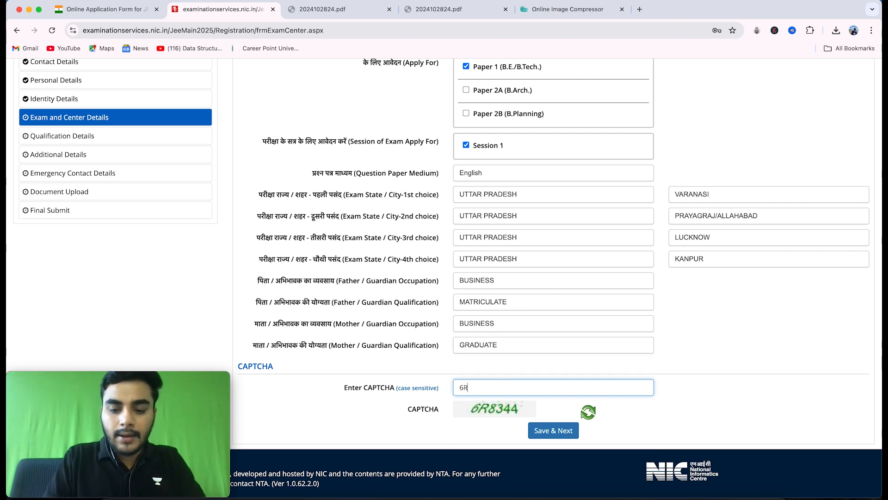
pyautogui.click(539, 426)
pyautogui.click(430, 302)
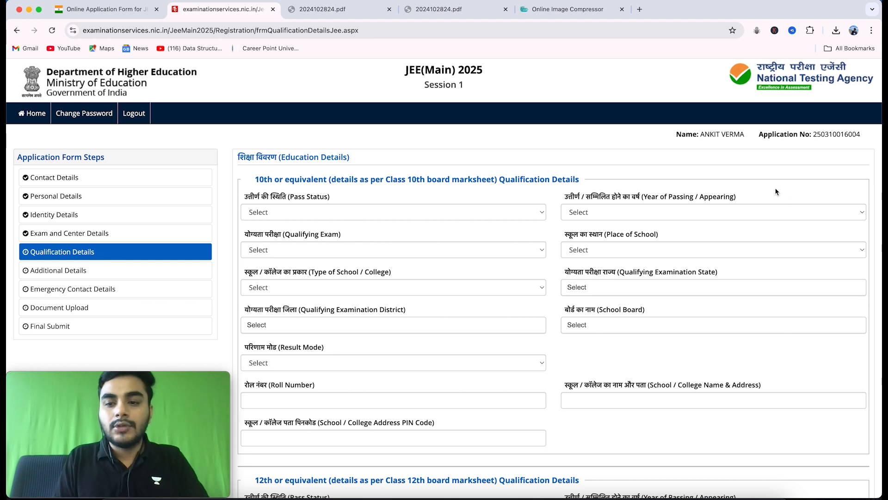
# - Mark 10th class as Passed in 2015 with 10th or Equivalent as qualifying exam
pyautogui.scroll(-1, 670, 191)
pyautogui.click(536, 199)
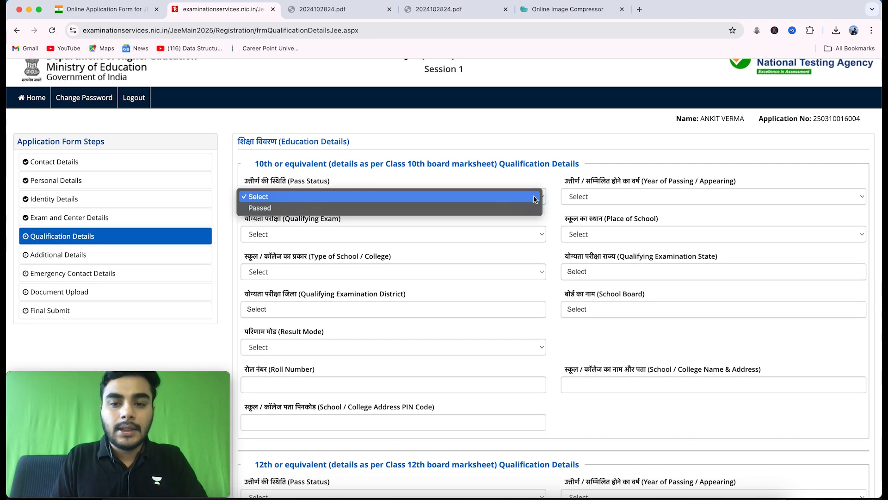
pyautogui.click(389, 208)
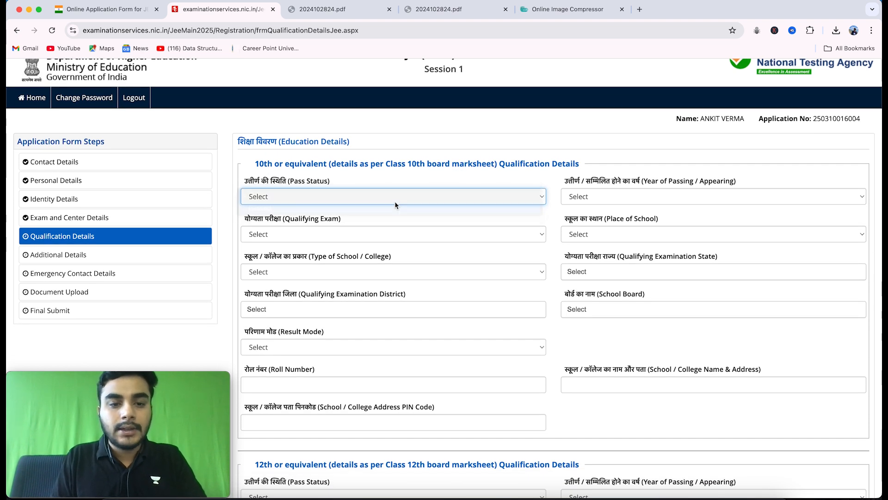
pyautogui.click(593, 196)
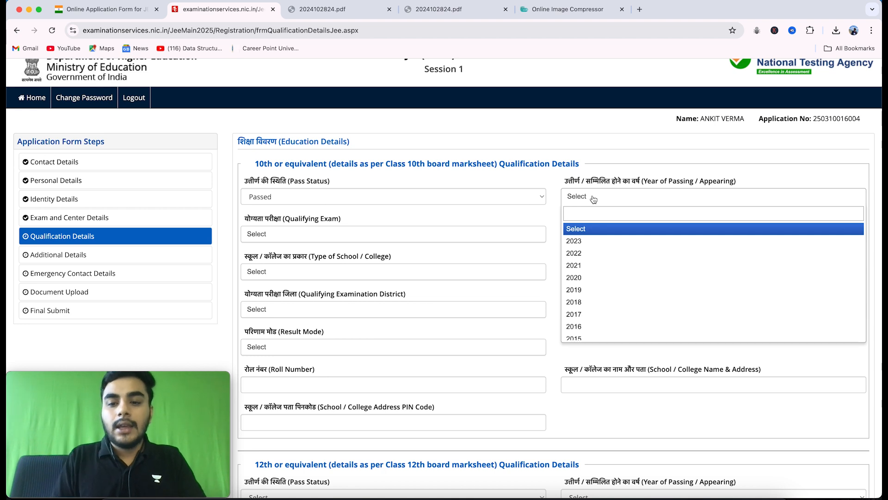
pyautogui.scroll(-1, 611, 324)
pyautogui.scroll(-4, 614, 289)
pyautogui.scroll(-2, 614, 289)
pyautogui.scroll(6, 615, 289)
pyautogui.scroll(-4, 614, 289)
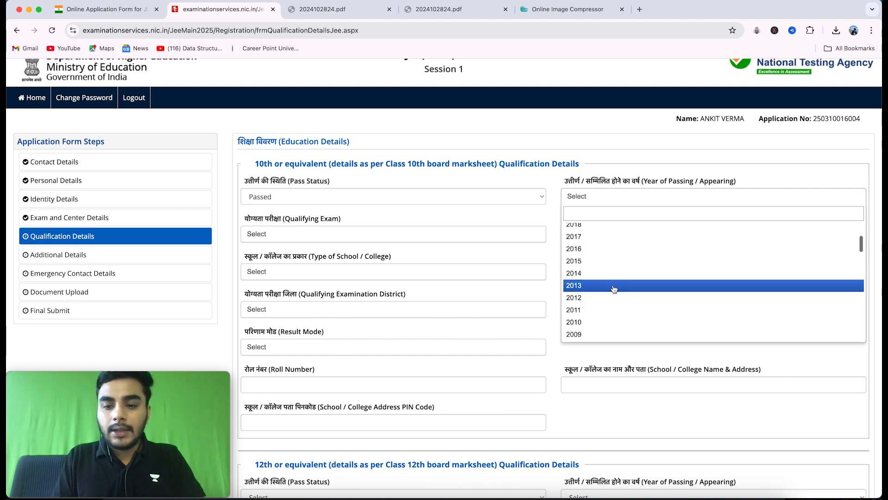
pyautogui.click(601, 249)
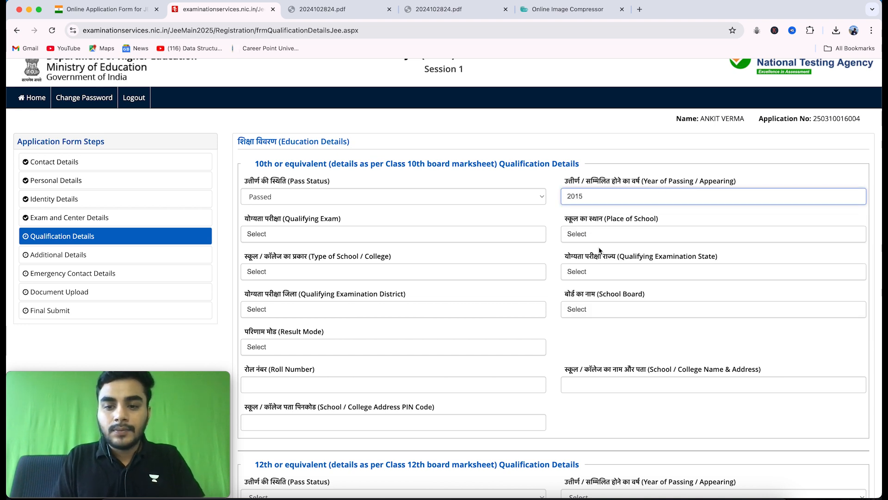
pyautogui.click(376, 238)
pyautogui.click(324, 279)
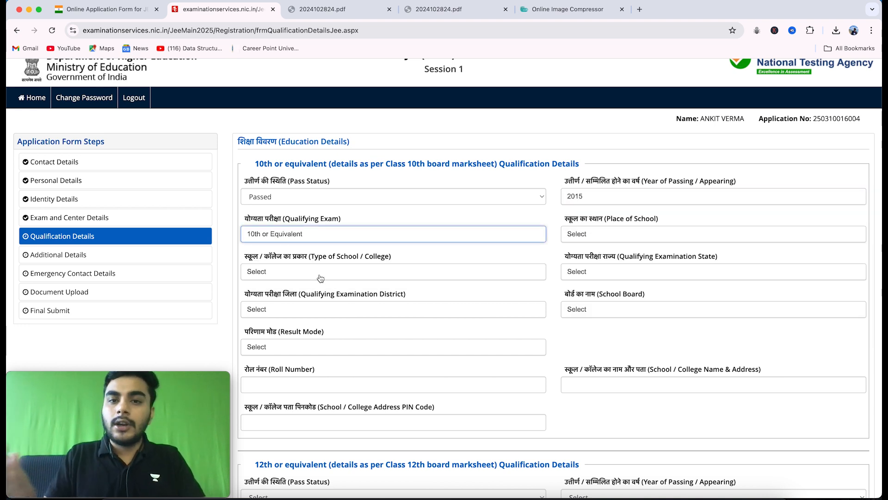
# - Set the school as Urban, Kendriya Vidyalaya(KV), in UTTAR PRADESH, district VARANASI
pyautogui.click(599, 239)
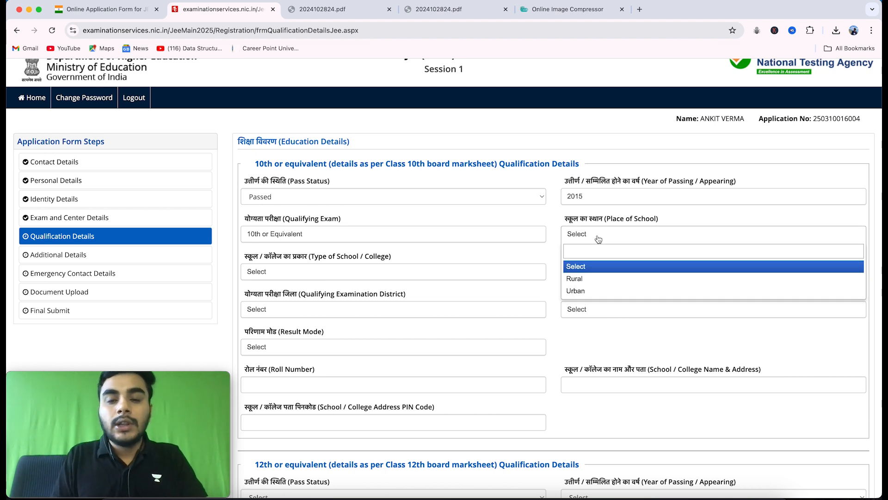
pyautogui.click(592, 291)
pyautogui.click(350, 275)
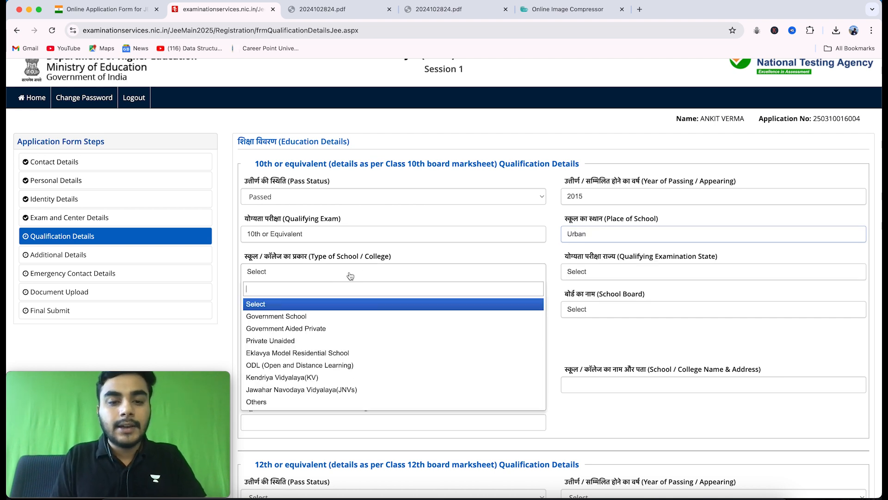
pyautogui.click(313, 378)
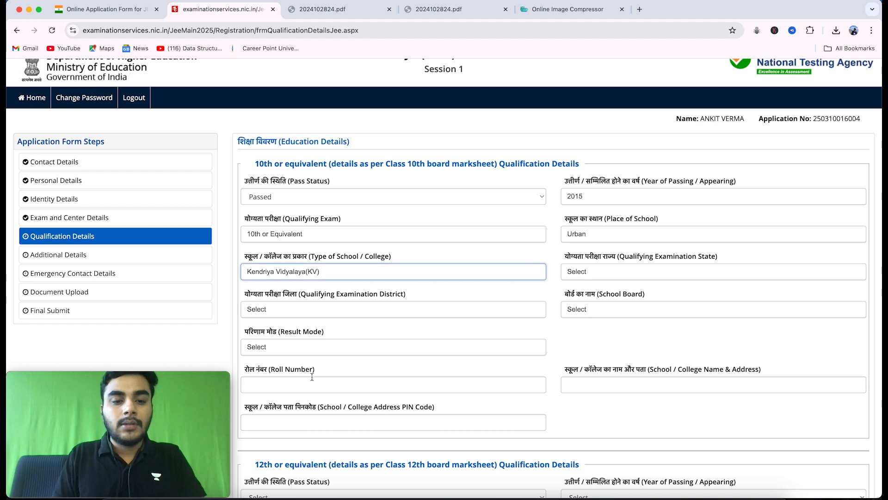
pyautogui.click(605, 277)
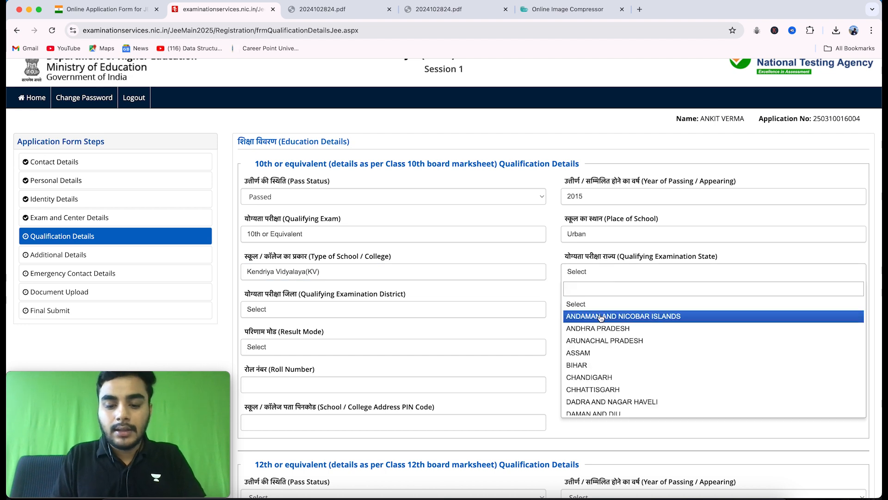
pyautogui.write('uttar')
pyautogui.press('Up')
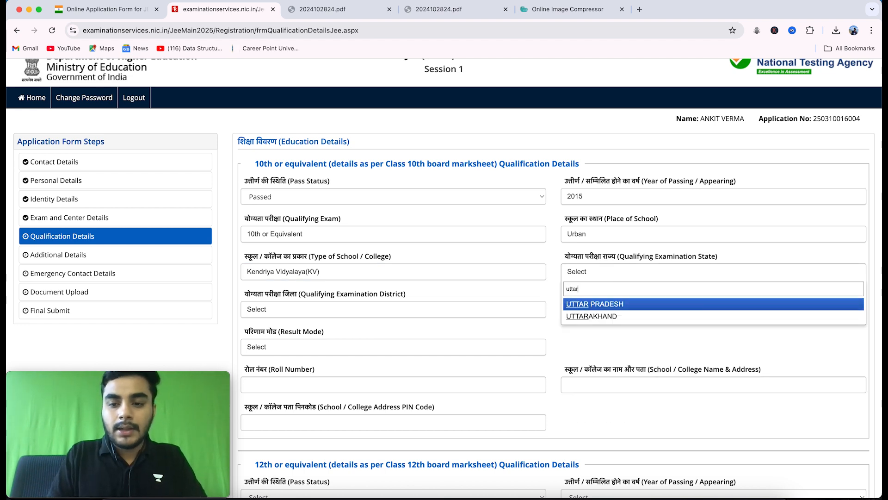
pyautogui.press('Return')
pyautogui.click(436, 310)
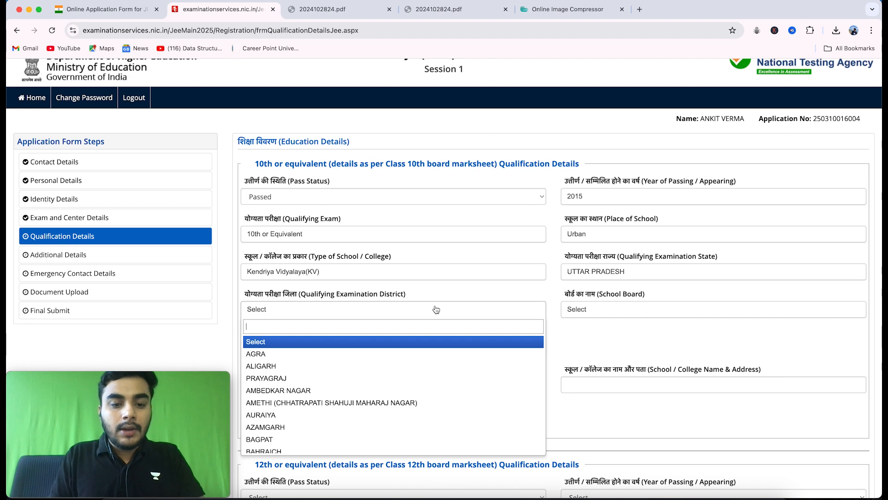
pyautogui.write('vara')
pyautogui.press('Return')
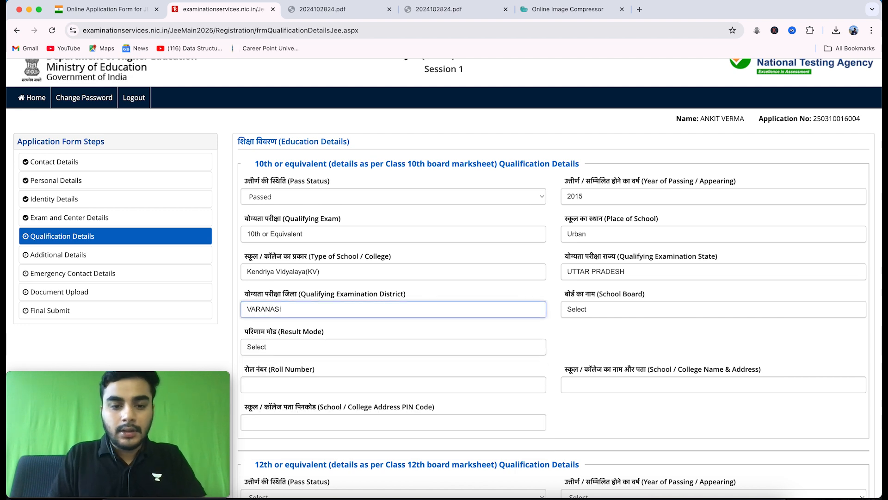
pyautogui.click(598, 314)
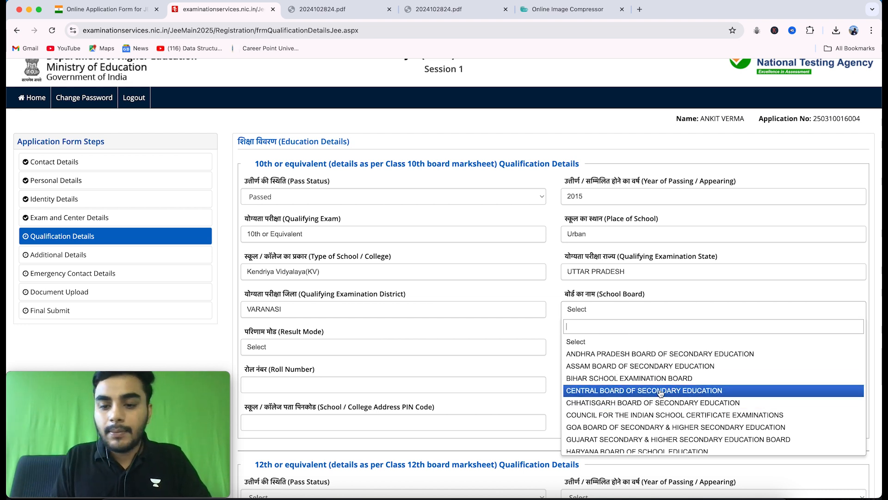
# - Pick CENTRAL BOARD OF SECONDARY EDUCATION from the top of the School Board list
pyautogui.scroll(-5, 661, 394)
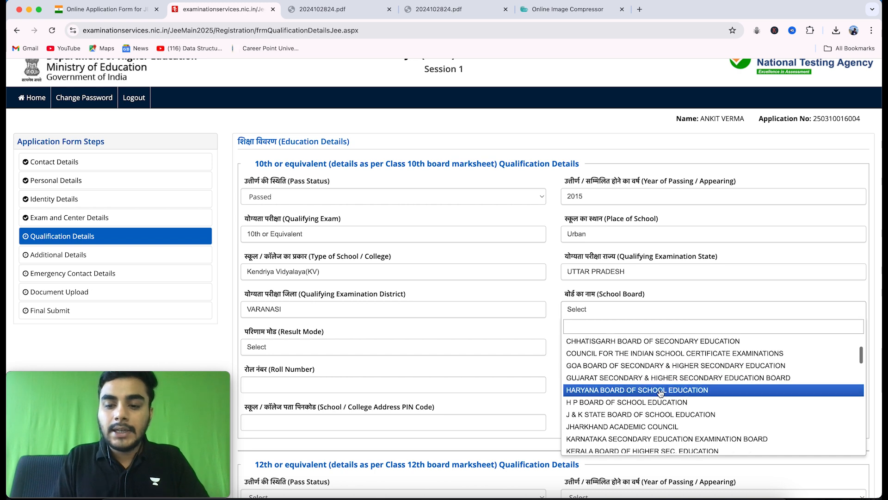
pyautogui.scroll(-4, 661, 393)
pyautogui.scroll(-5, 660, 393)
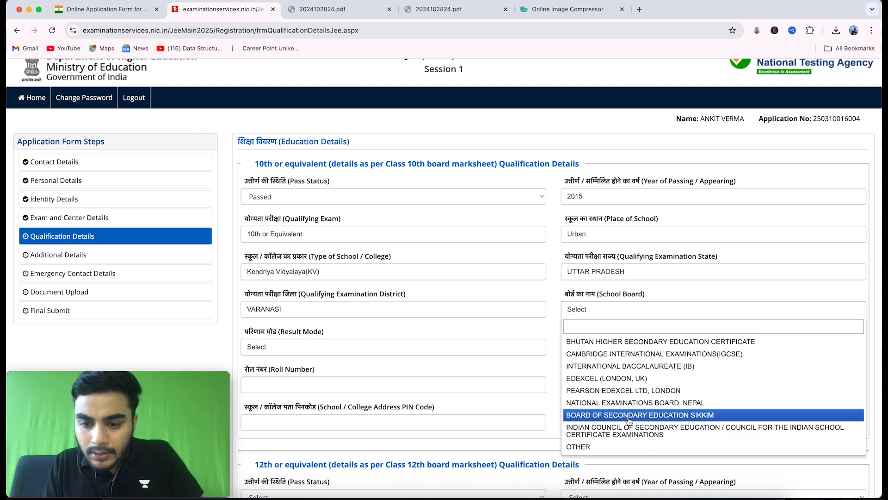
pyautogui.scroll(3, 636, 438)
pyautogui.scroll(8, 637, 378)
pyautogui.scroll(6, 637, 379)
pyautogui.scroll(3, 637, 379)
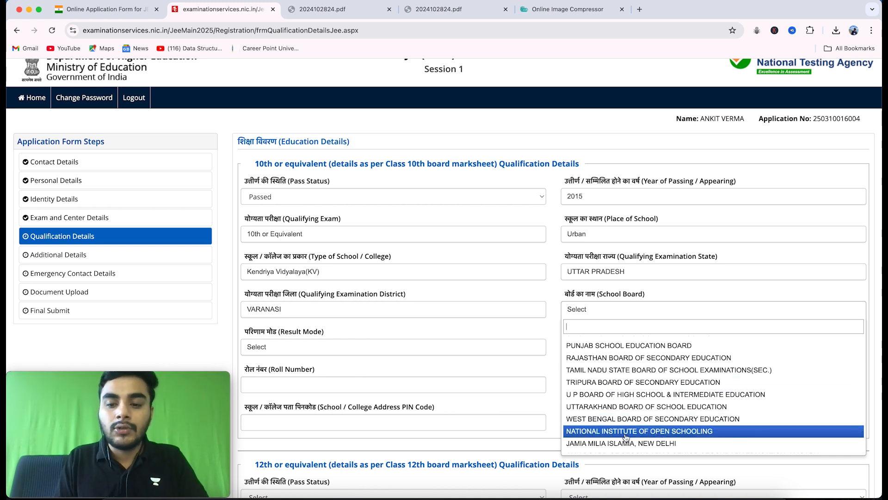
pyautogui.scroll(5, 625, 437)
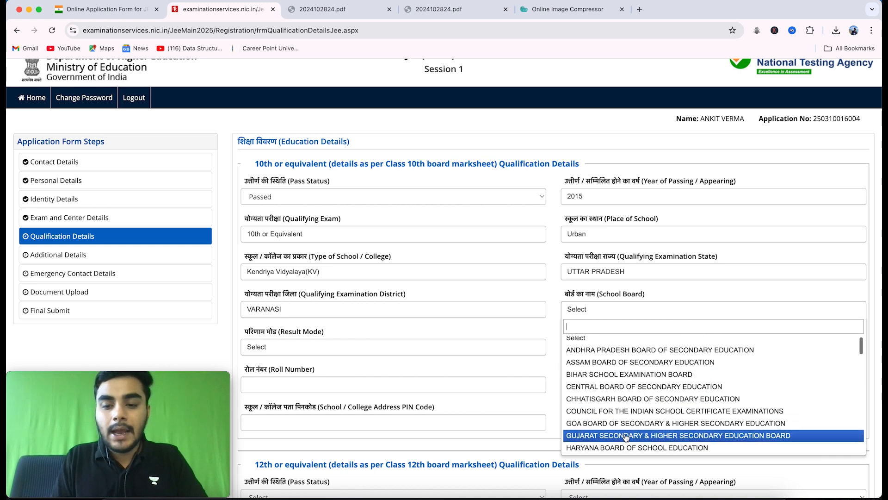
pyautogui.click(647, 389)
pyautogui.click(377, 355)
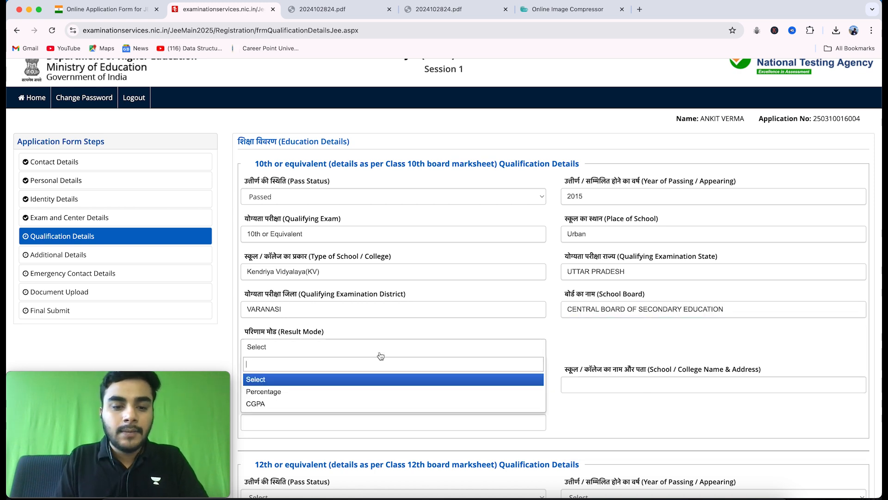
# - Record the 10th result as CGPA 10 out of a maximum grade point of 10
pyautogui.click(298, 404)
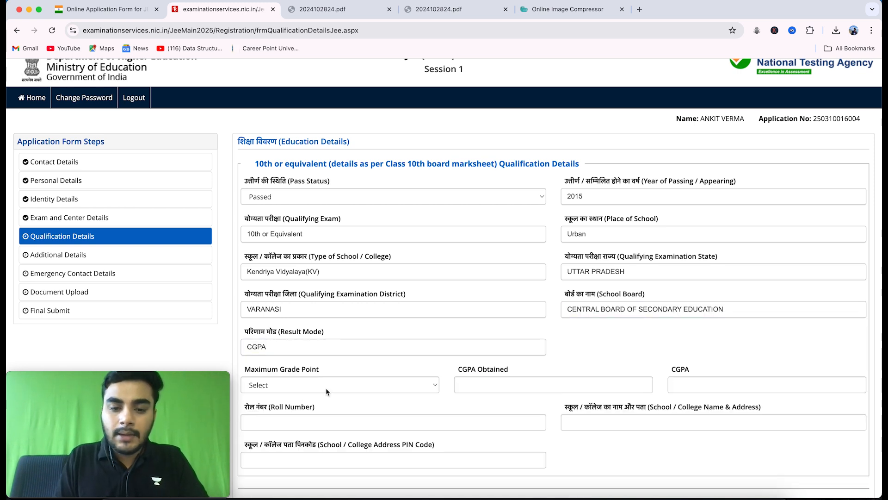
pyautogui.scroll(-2, 451, 341)
pyautogui.click(350, 352)
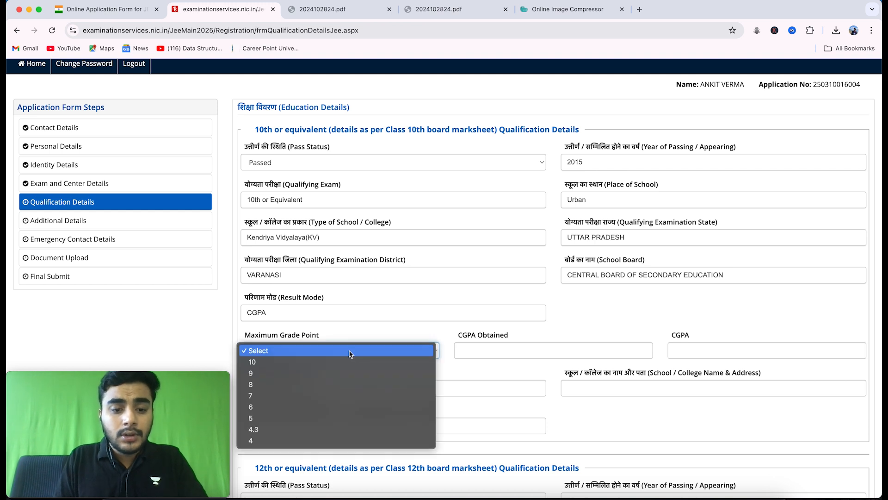
pyautogui.click(316, 362)
pyautogui.click(522, 347)
pyautogui.write('10')
pyautogui.click(705, 347)
# - Fill in the 10th roll number, school name and address, and school PIN code
pyautogui.click(424, 370)
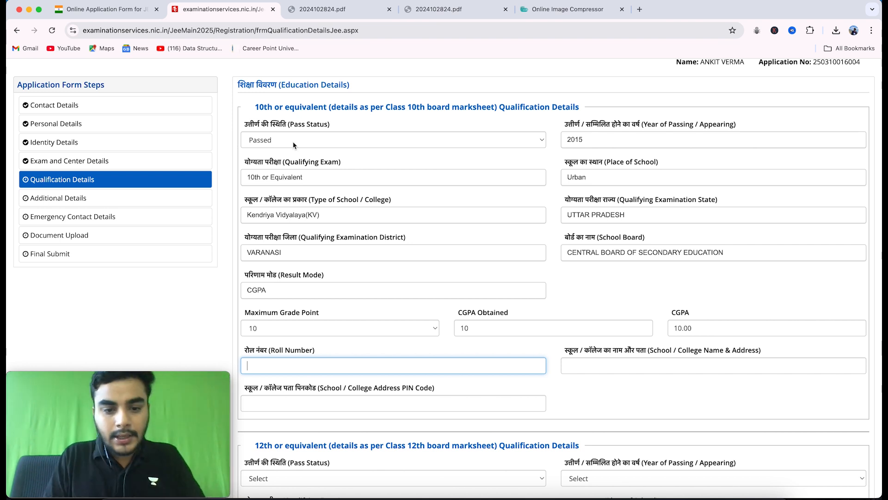
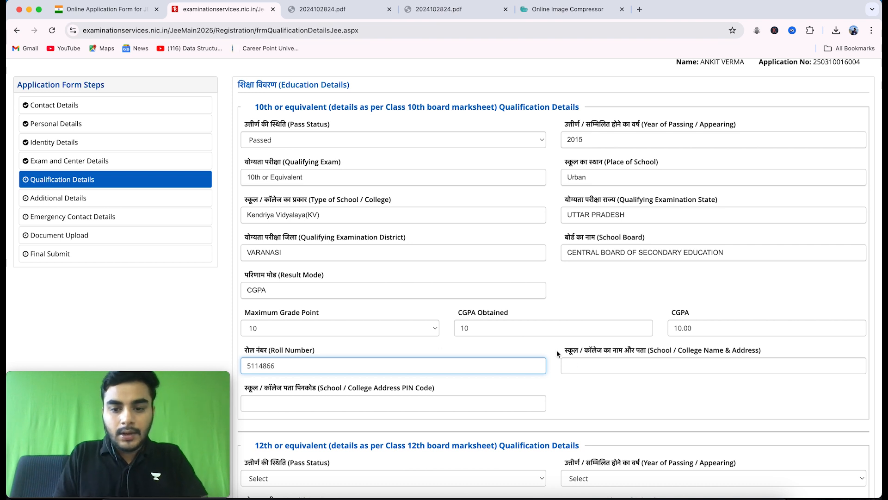
pyautogui.click(574, 365)
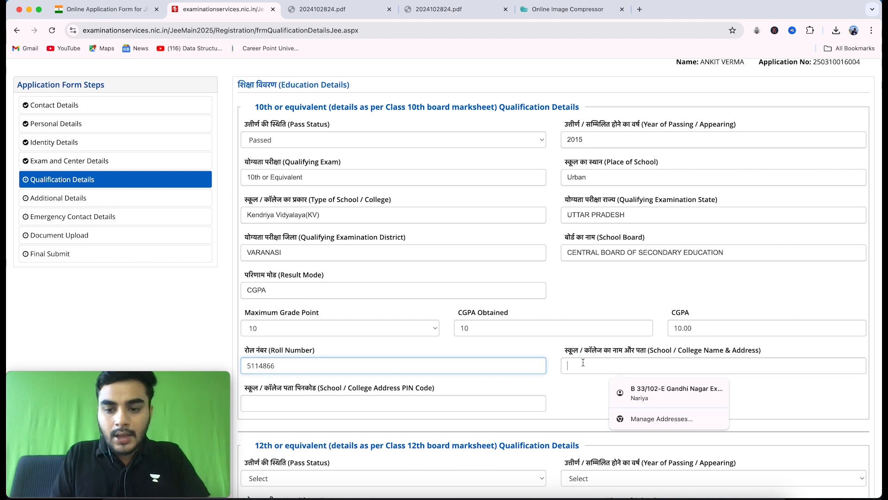
pyautogui.scroll(-1, 635, 330)
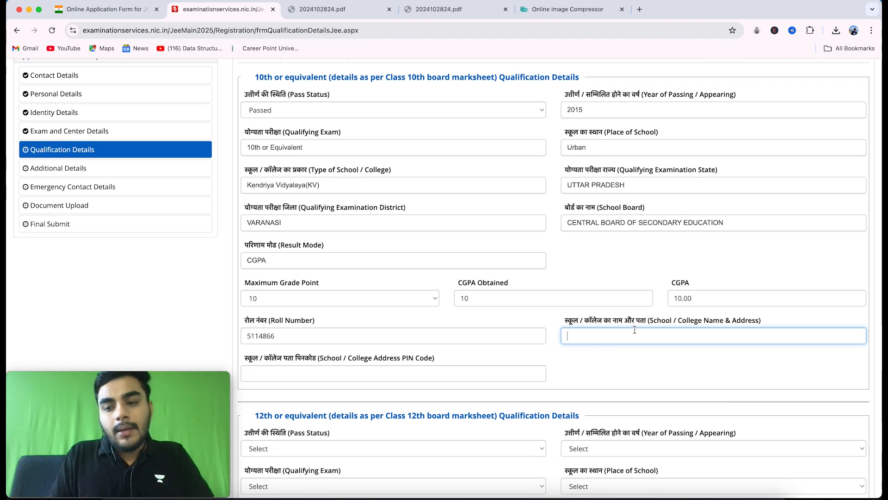
pyautogui.scroll(-1, 635, 329)
pyautogui.write('Kendriya Vidyalaya, BHU')
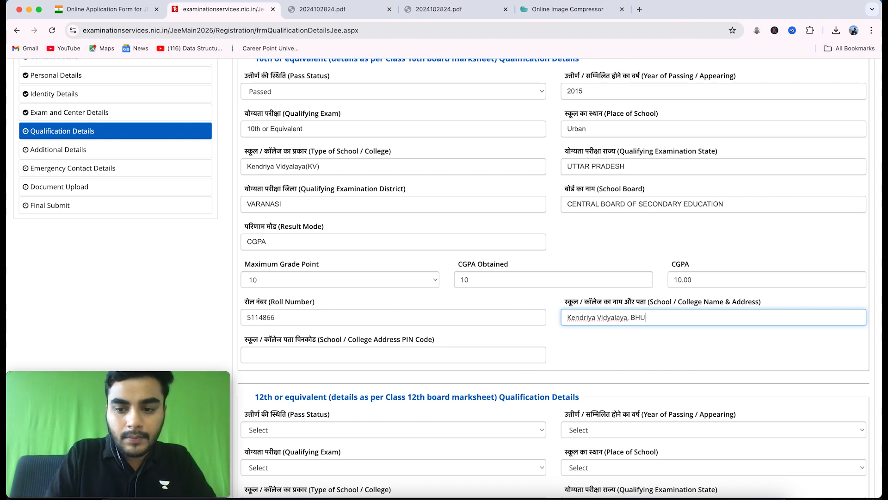
pyautogui.write(', varanasi')
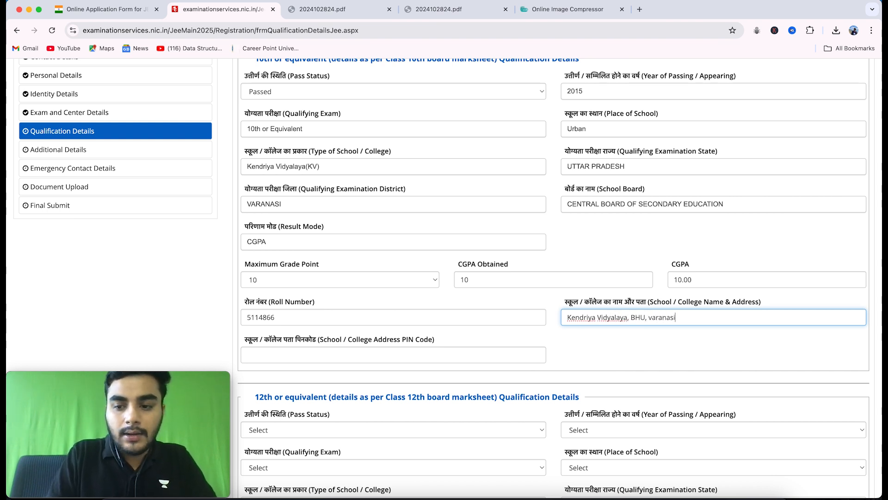
pyautogui.press('BackSpace')
pyautogui.write('V')
pyautogui.click(462, 354)
pyautogui.write('221005')
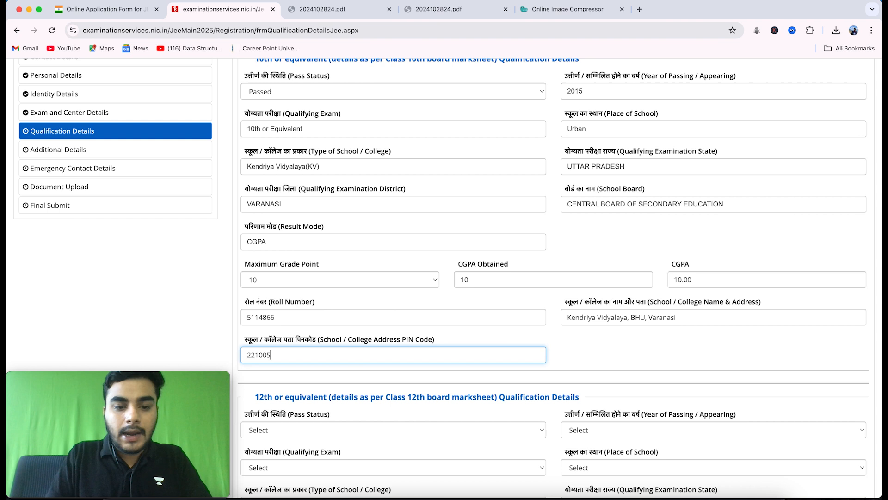
pyautogui.scroll(-6, 585, 363)
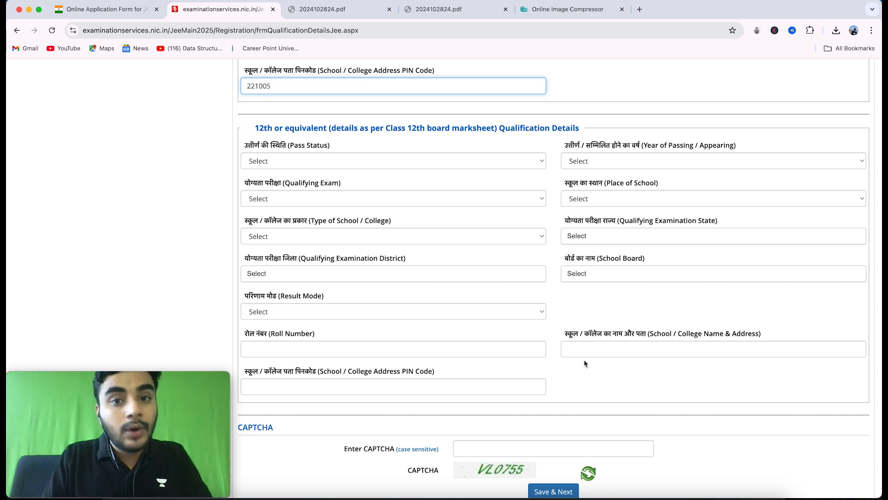
# - Mark the 12th as Passed with 2024 as the year of passing
pyautogui.click(415, 164)
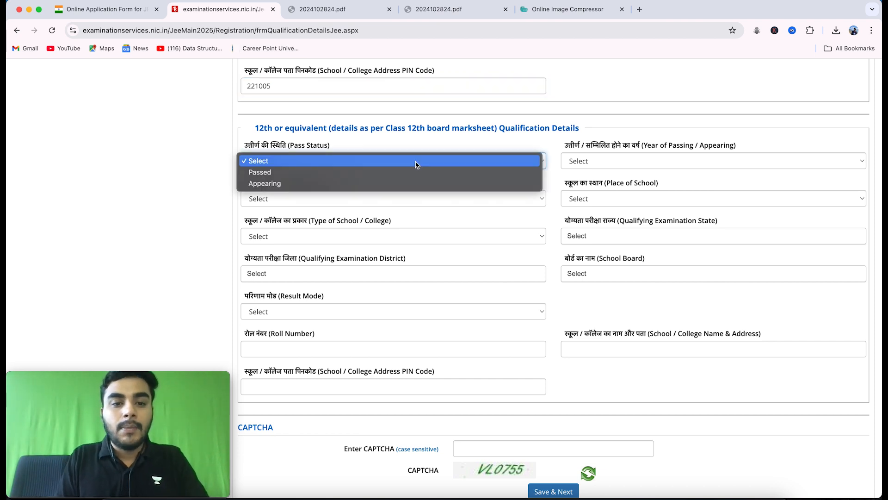
pyautogui.click(352, 172)
pyautogui.click(578, 162)
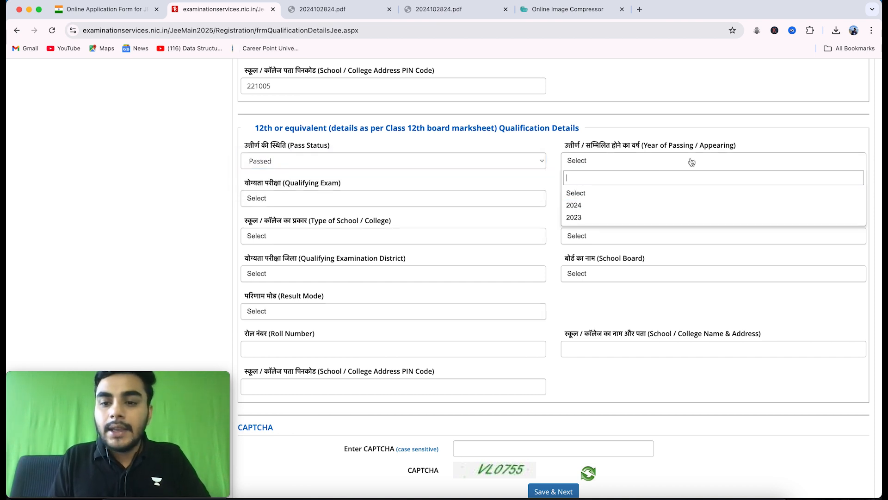
pyautogui.click(595, 207)
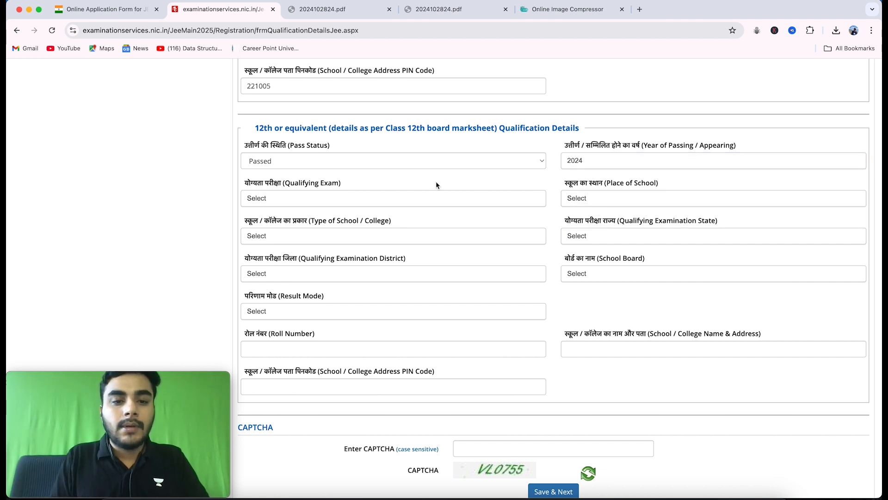
# - Choose the 10+2 system final examination as the qualifying exam
pyautogui.click(406, 199)
pyautogui.scroll(-3, 332, 282)
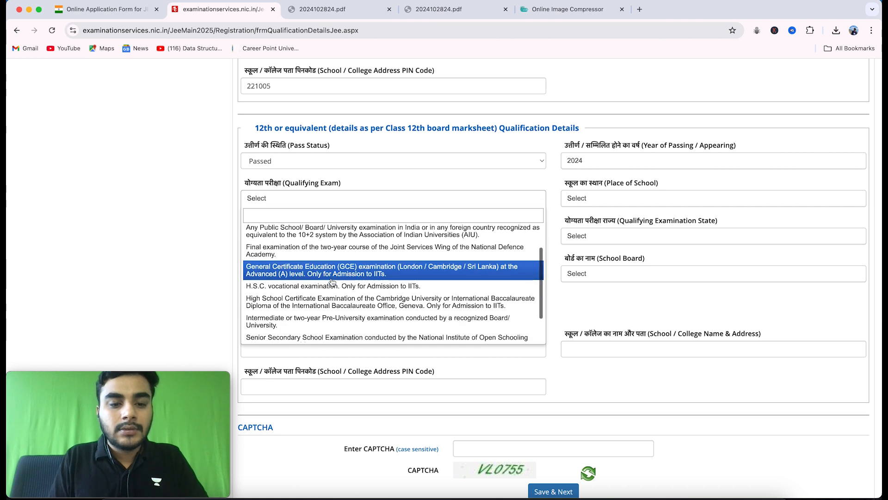
pyautogui.write('cbse')
pyautogui.press('BackSpace')
pyautogui.press('BackSpace')
pyautogui.press('BackSpace')
pyautogui.press('BackSpace')
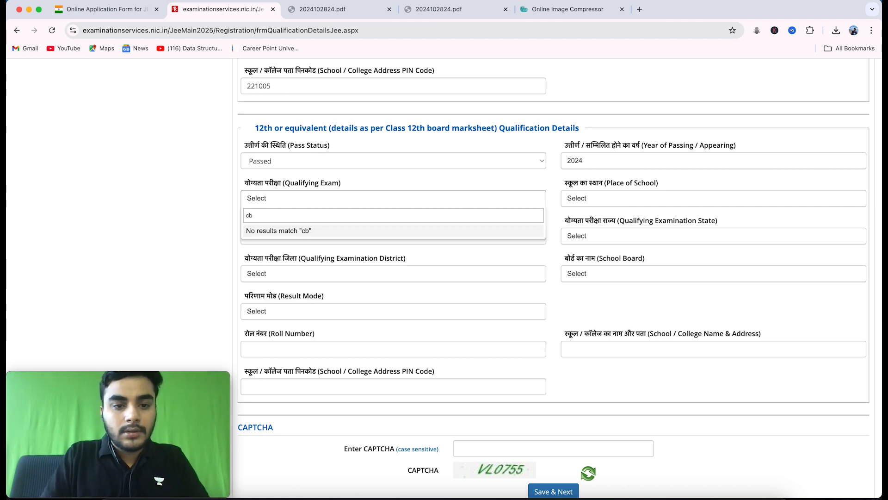
pyautogui.scroll(-1, 356, 333)
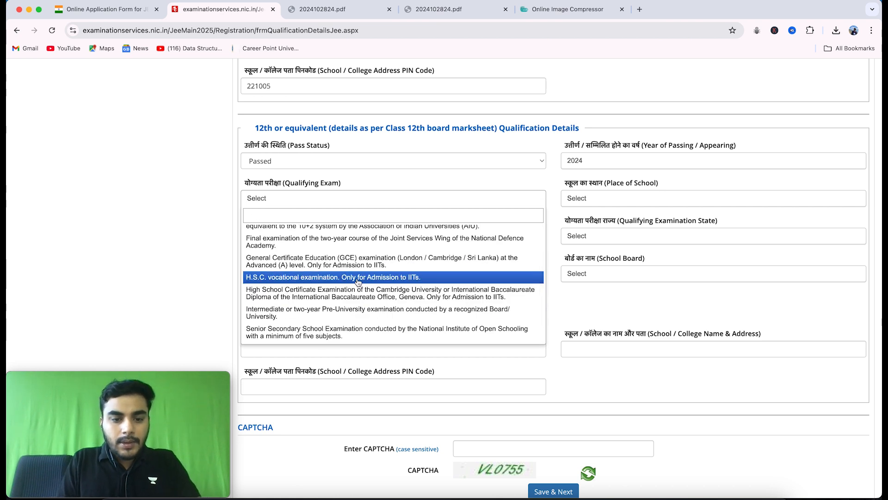
pyautogui.scroll(1, 359, 283)
pyautogui.scroll(-2, 358, 283)
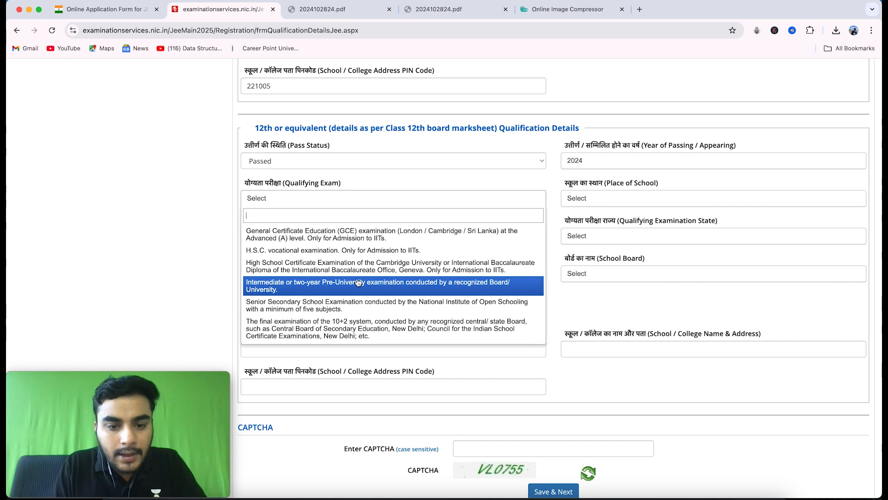
pyautogui.scroll(2, 358, 282)
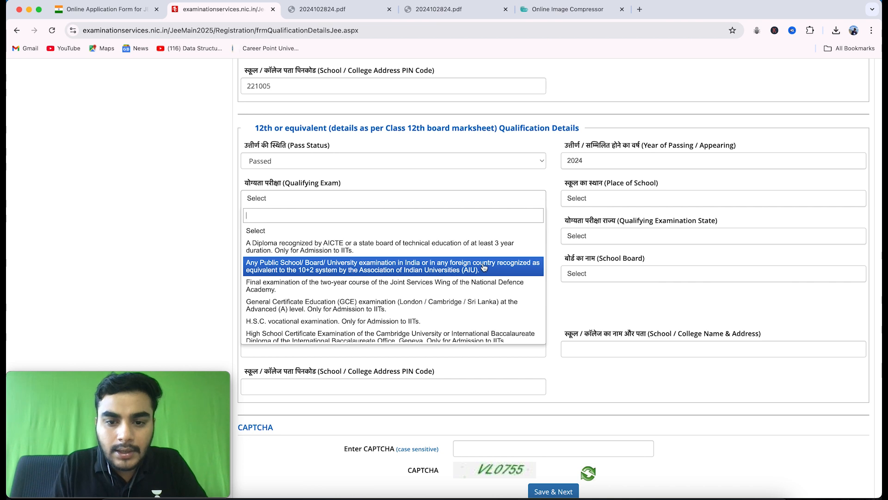
pyautogui.scroll(-3, 393, 293)
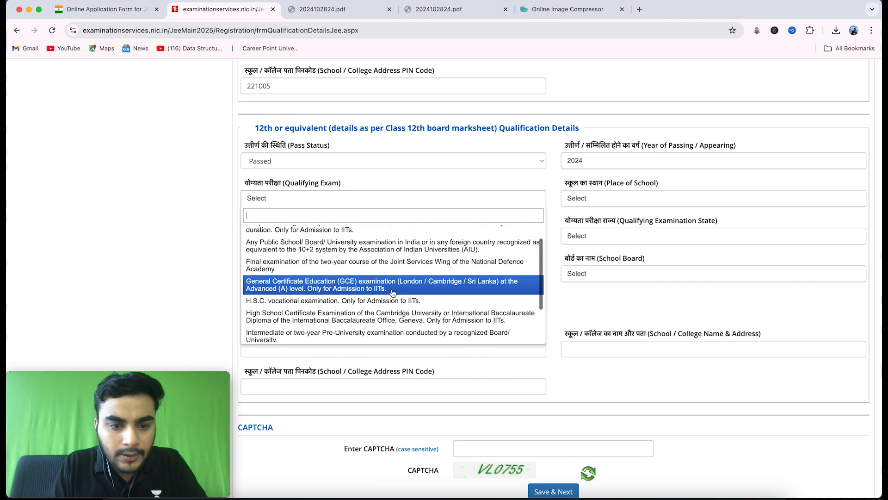
pyautogui.scroll(-2, 362, 303)
pyautogui.scroll(-1, 361, 289)
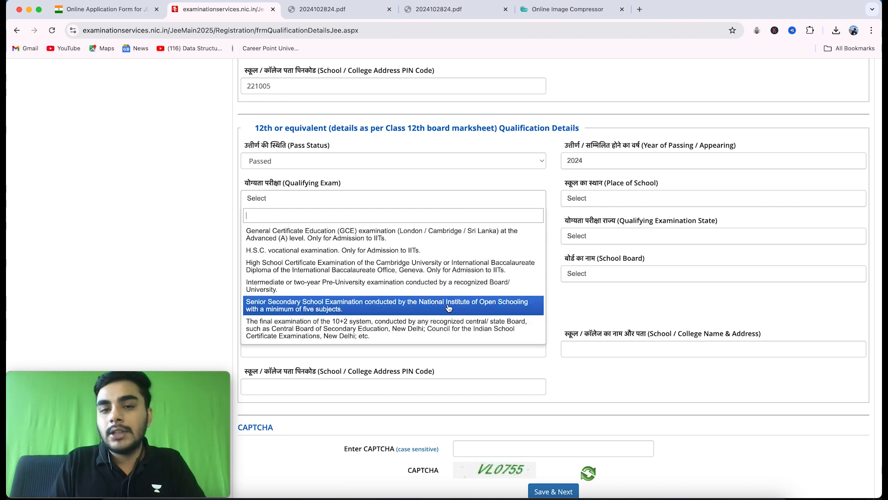
pyautogui.click(420, 329)
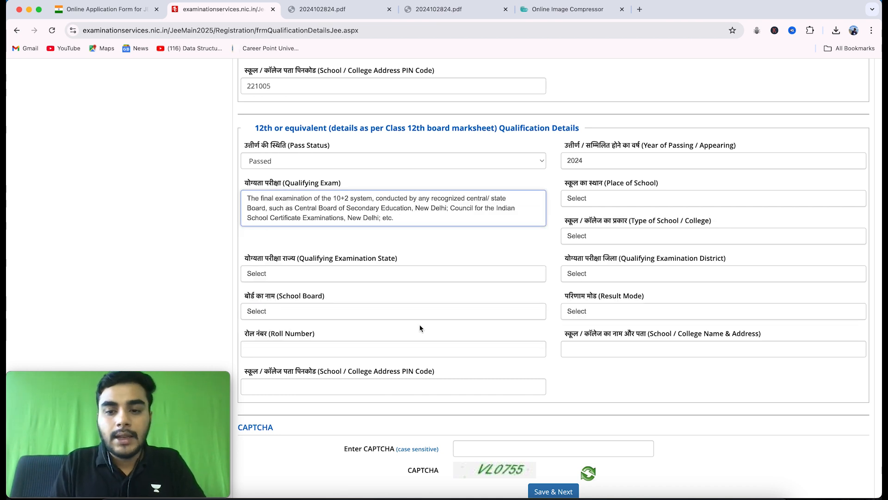
# - Set school place Urban, type Kendriya Vidyalaya (KV), exam state Uttar Pradesh, district Varanasi
pyautogui.click(624, 208)
pyautogui.click(594, 258)
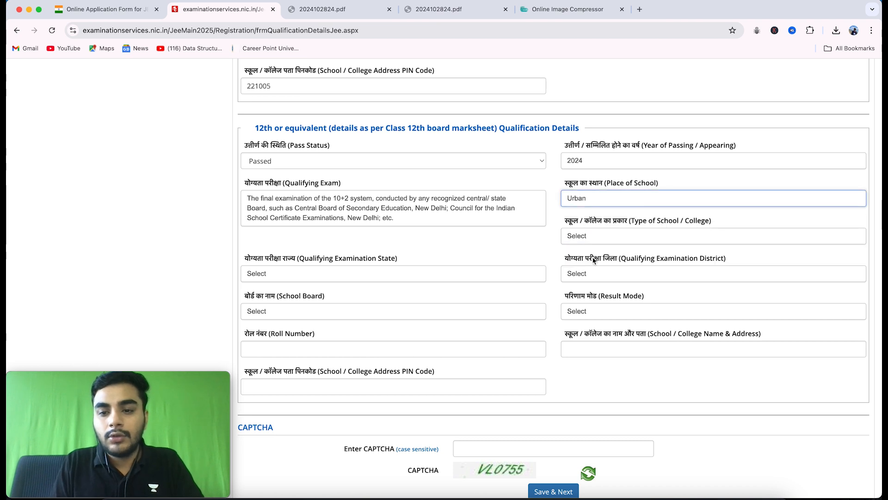
pyautogui.click(608, 237)
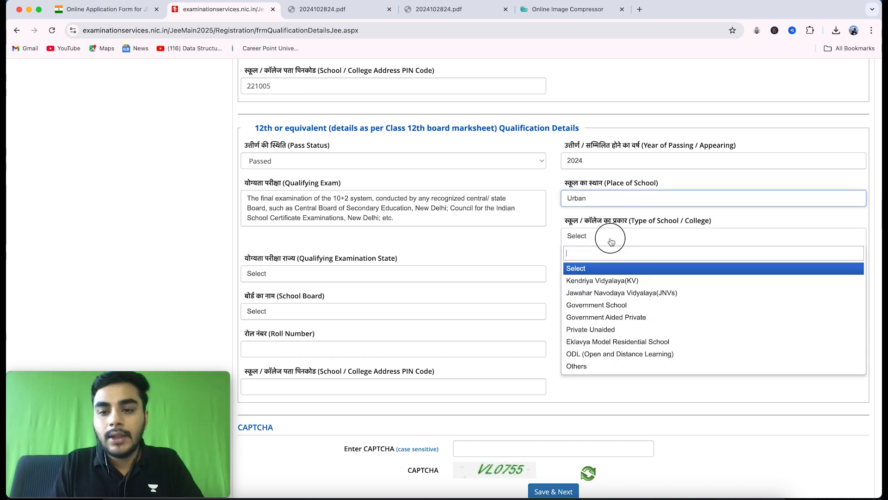
pyautogui.click(620, 285)
pyautogui.click(406, 274)
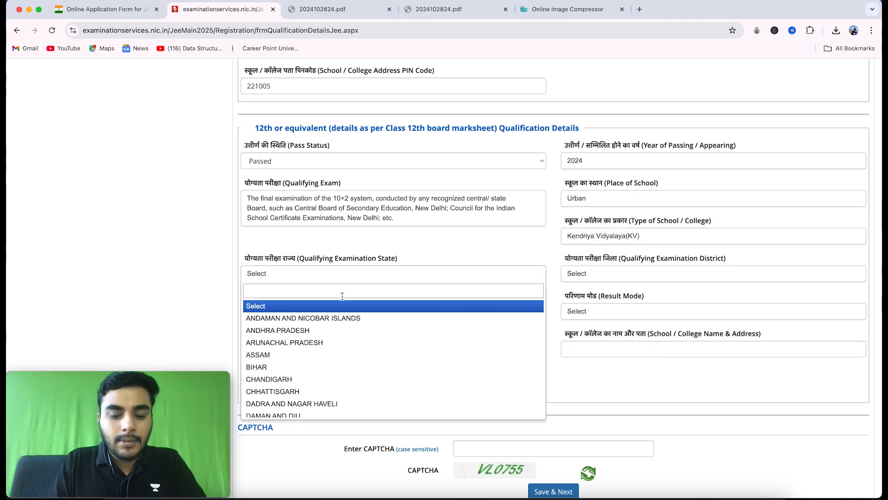
pyautogui.write('uttar')
pyautogui.click(355, 305)
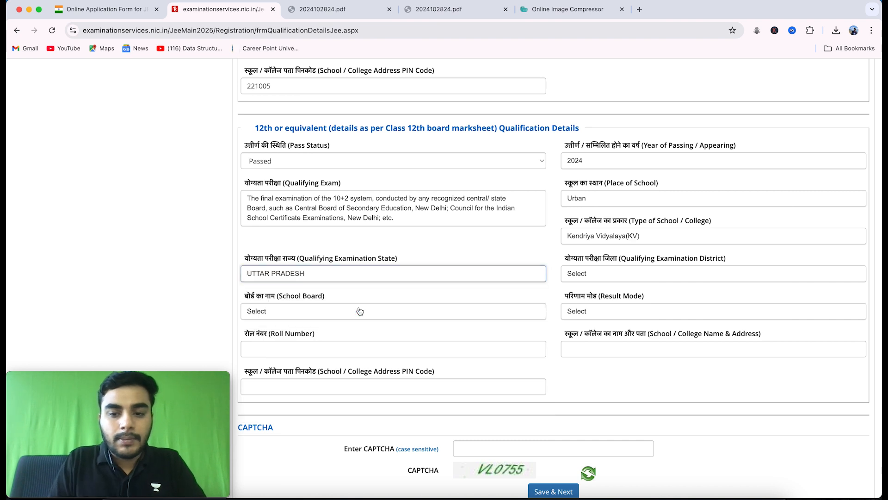
pyautogui.click(594, 275)
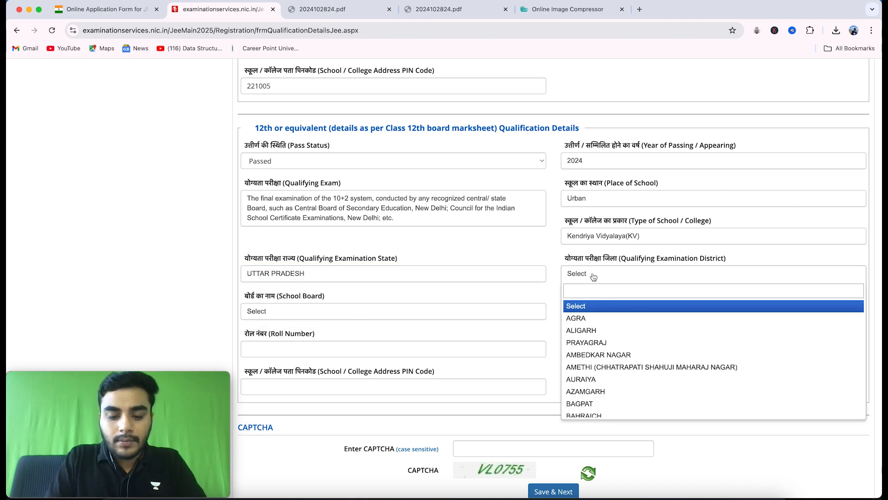
pyautogui.write('vara')
pyautogui.press('Return')
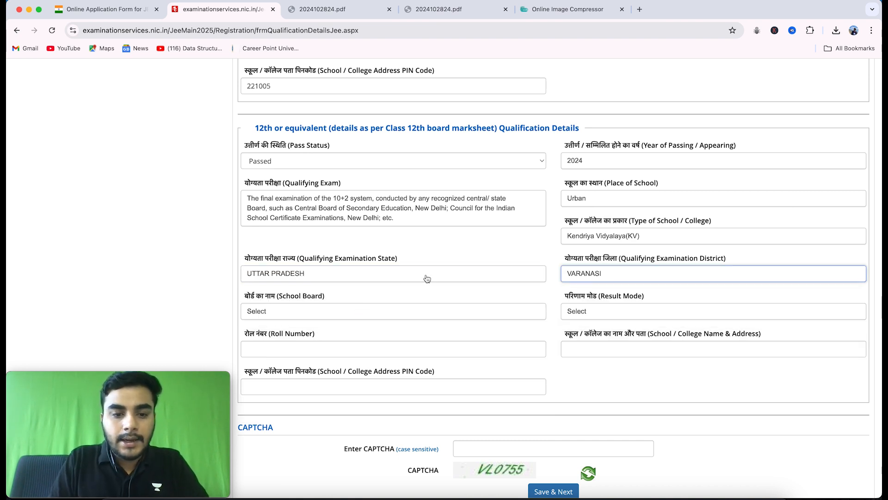
# - Pick Central Board of Secondary Education as the board and Percentage as result mode
pyautogui.click(360, 315)
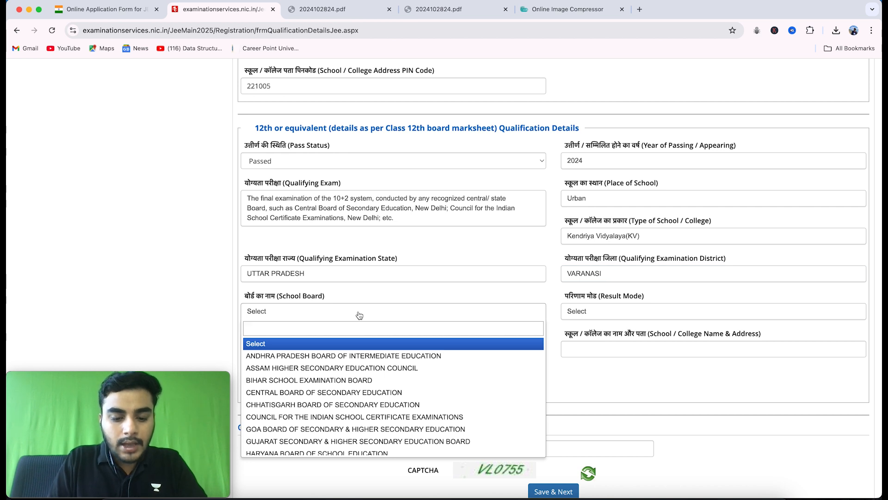
pyautogui.write('cbse')
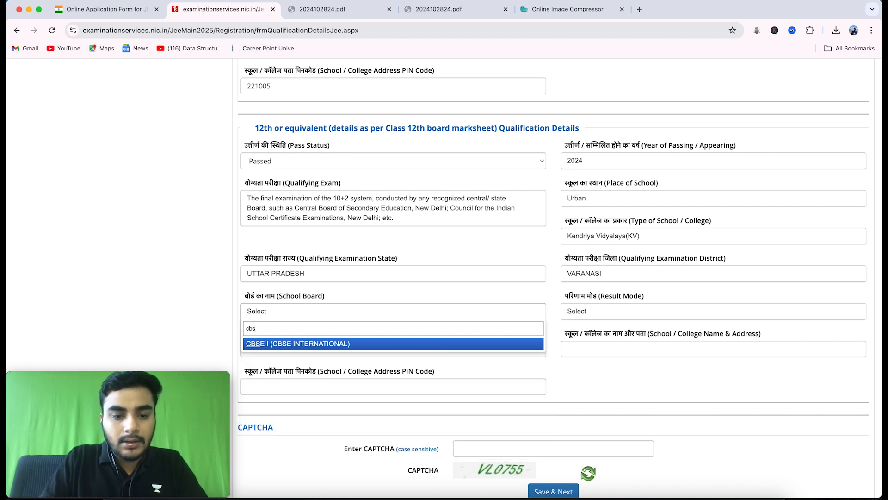
pyautogui.press('BackSpace')
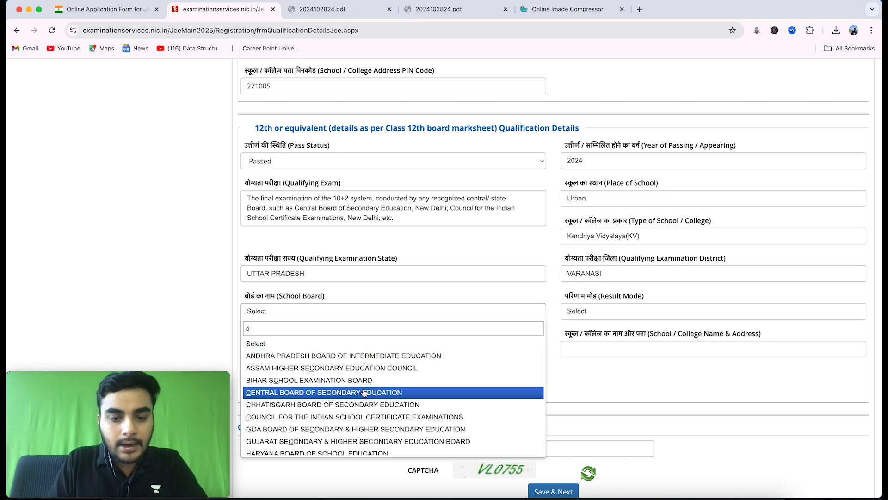
pyautogui.click(363, 392)
pyautogui.click(624, 319)
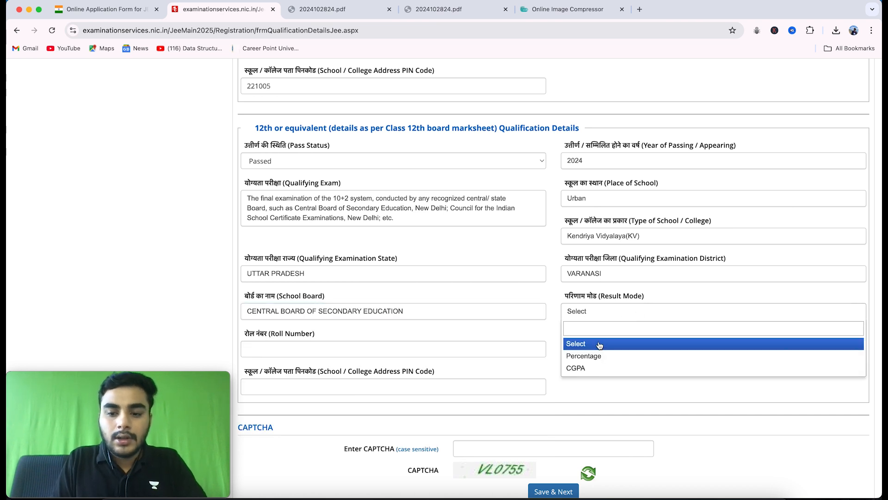
pyautogui.click(593, 355)
pyautogui.click(282, 352)
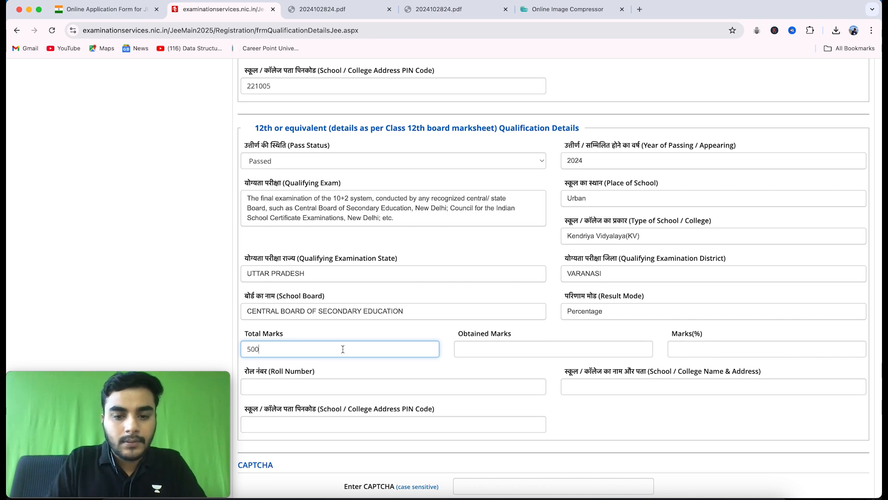
# - Record marks as 460 of 500 (92.00%) and fill in the 12th roll number
pyautogui.click(508, 353)
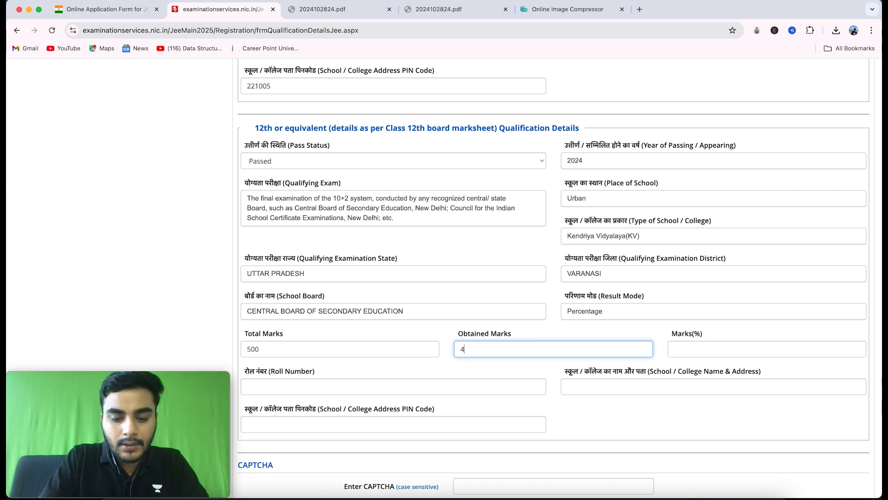
pyautogui.click(759, 353)
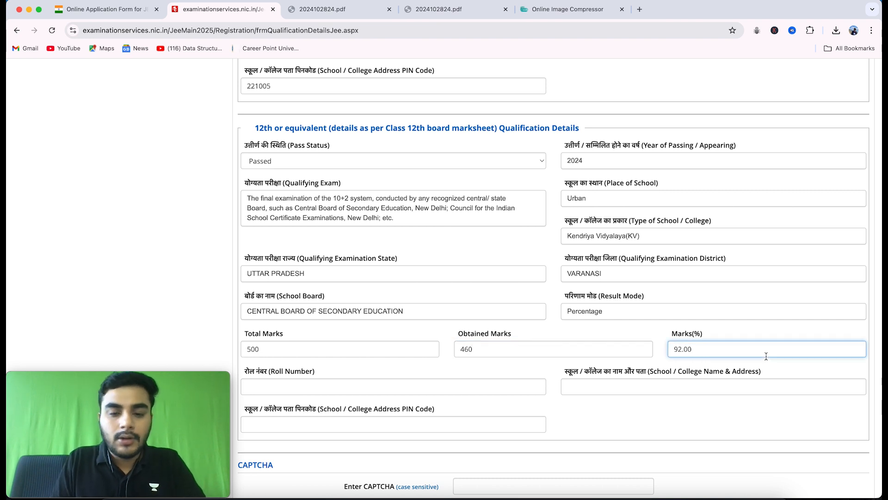
pyautogui.scroll(-1, 766, 356)
pyautogui.click(359, 366)
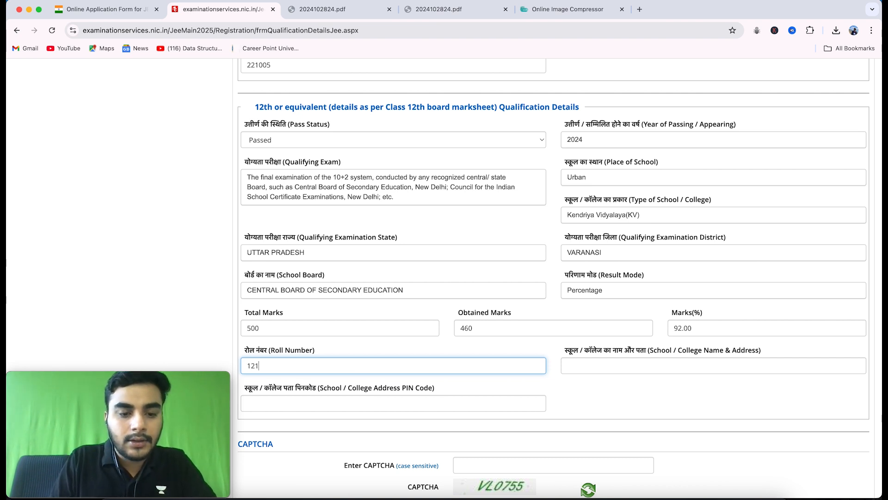
pyautogui.scroll(8, 553, 278)
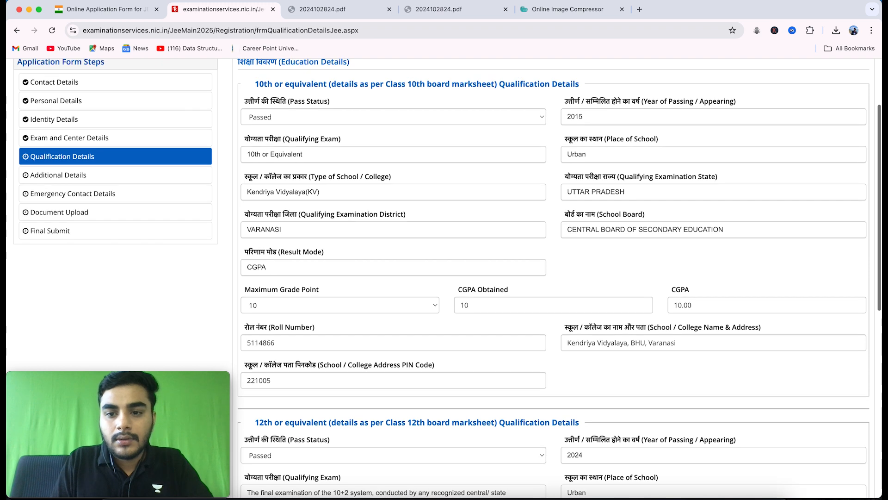
pyautogui.write('1211')
pyautogui.scroll(-1, 554, 277)
pyautogui.scroll(4, 553, 277)
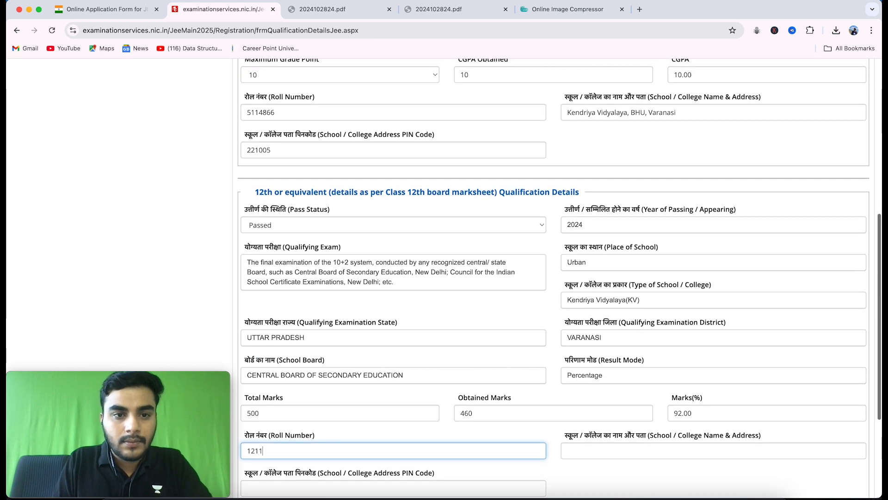
pyautogui.scroll(-2, 553, 277)
pyautogui.write('39')
# - Copy the school name from the page and paste it into the School Name field
pyautogui.click(578, 377)
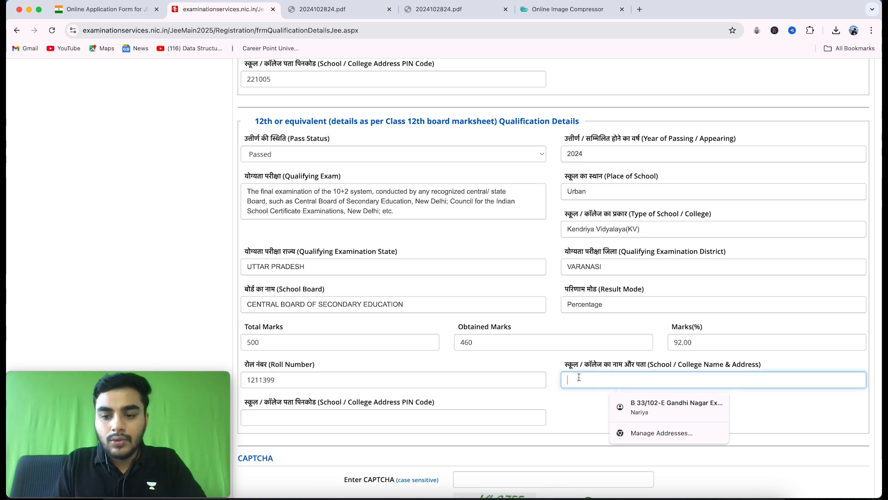
pyautogui.scroll(-1, 623, 370)
pyautogui.scroll(3, 623, 370)
pyautogui.scroll(1, 623, 370)
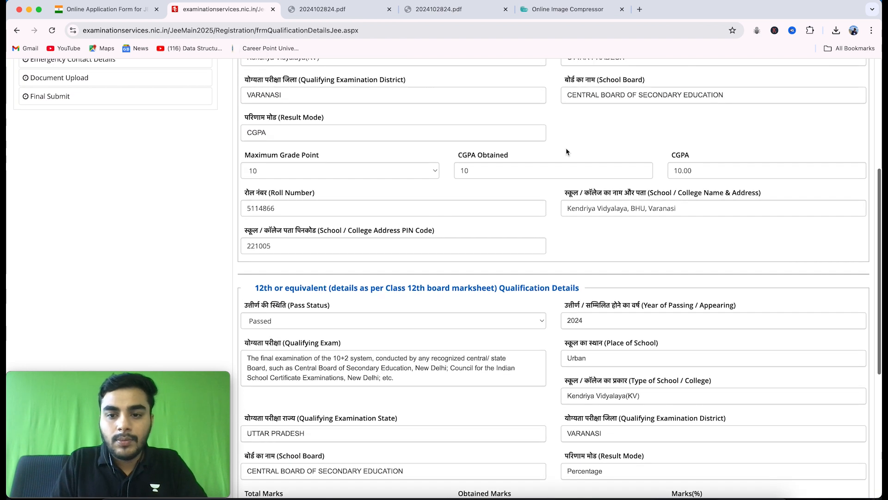
pyautogui.moveTo(568, 209); pyautogui.dragTo(707, 213)
pyautogui.press('super+c')
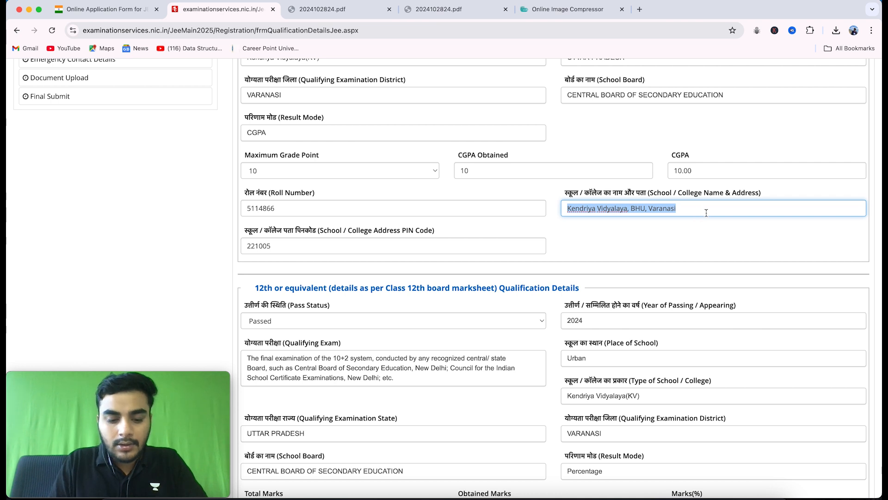
pyautogui.scroll(-4, 637, 263)
pyautogui.click(636, 352)
pyautogui.press('super+v')
# - Enter the school PIN code and the CAPTCHA, then submit the qualification details
pyautogui.scroll(-1, 636, 356)
pyautogui.click(399, 371)
pyautogui.write('221005')
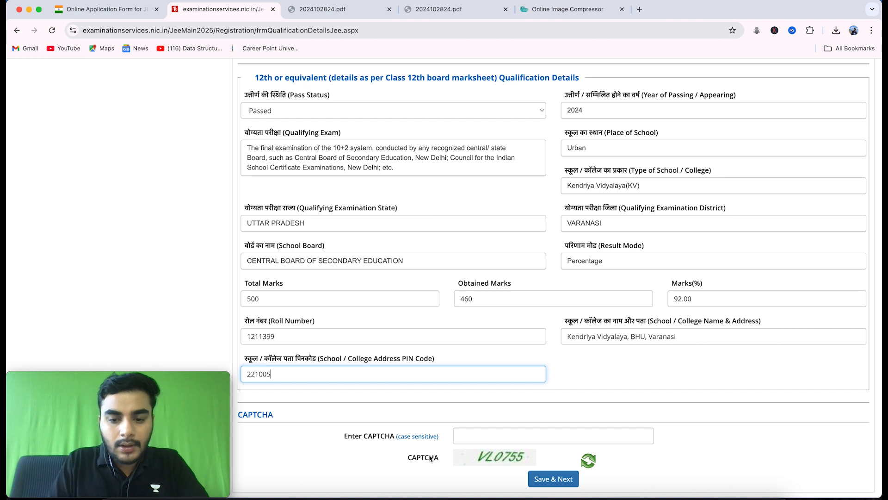
pyautogui.click(493, 439)
pyautogui.write('VL')
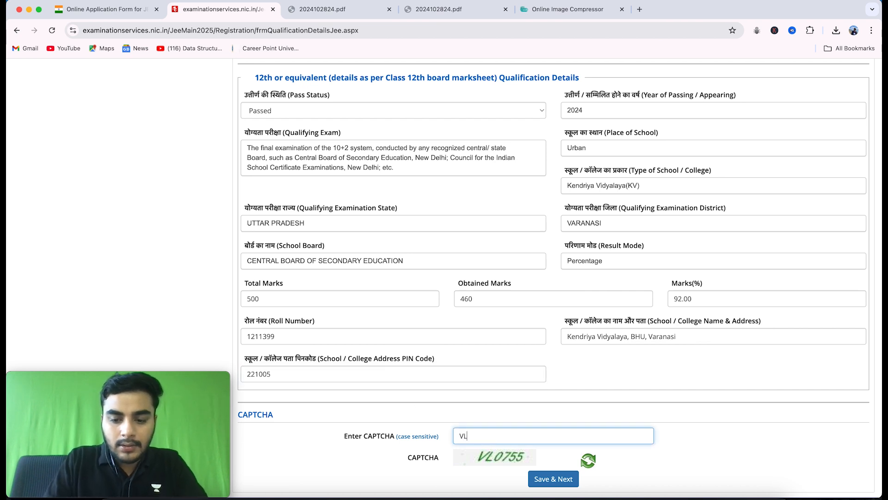
pyautogui.write('0755')
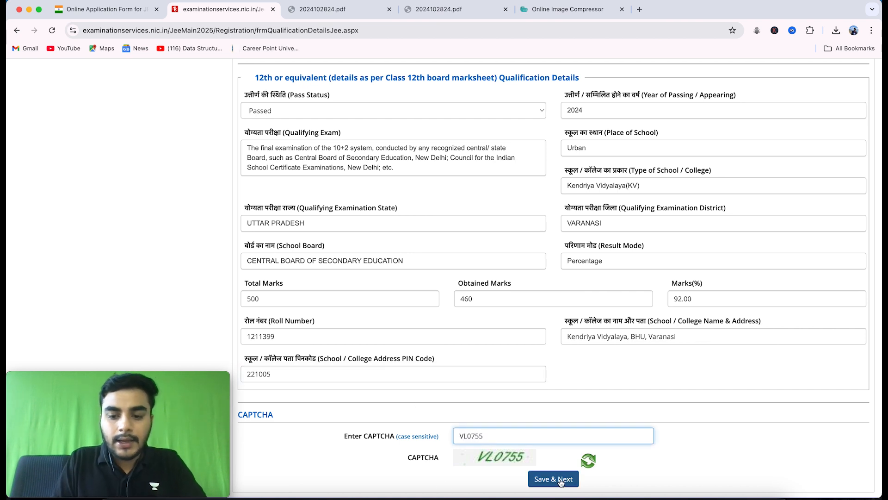
pyautogui.click(558, 479)
# - Confirm the qualification submission, then set Twin to No, birthplace India, state Uttar Pradesh
pyautogui.click(437, 302)
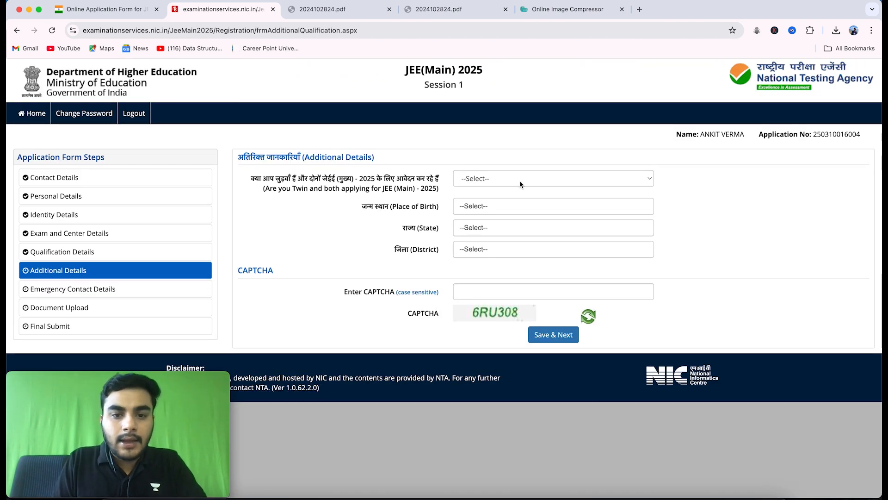
pyautogui.click(531, 182)
pyautogui.click(489, 202)
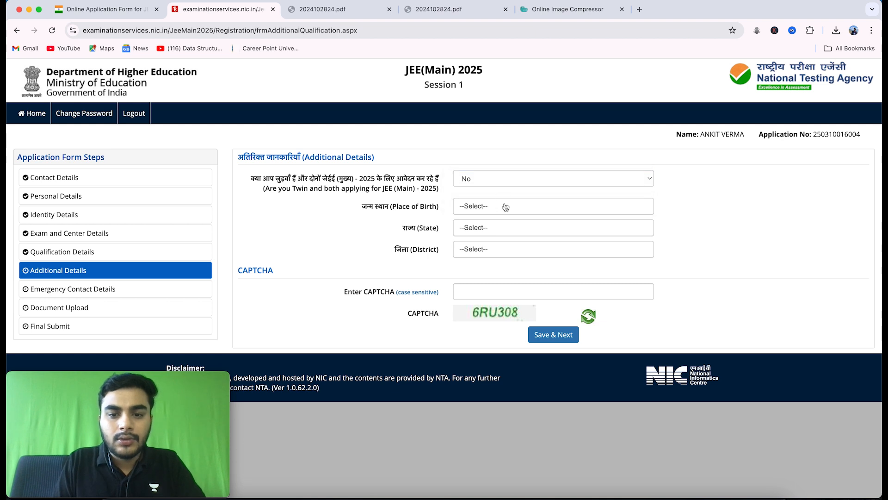
pyautogui.click(504, 206)
pyautogui.click(477, 250)
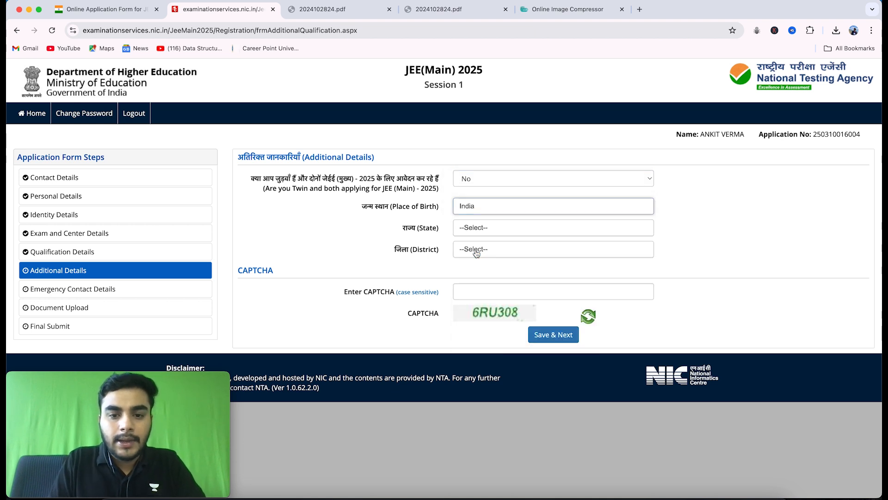
pyautogui.click(507, 230)
pyautogui.write('utta')
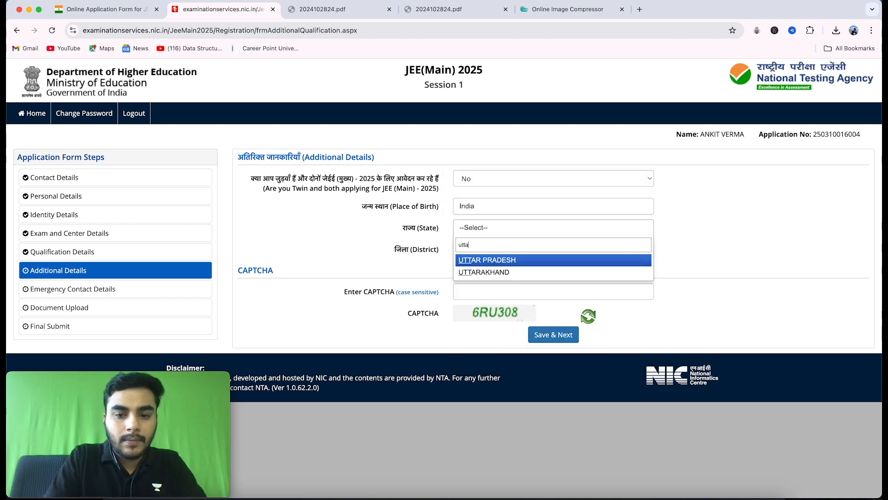
pyautogui.press('Return')
# - Set the district to Varanasi, enter the CAPTCHA, and save the Additional Details
pyautogui.click(500, 251)
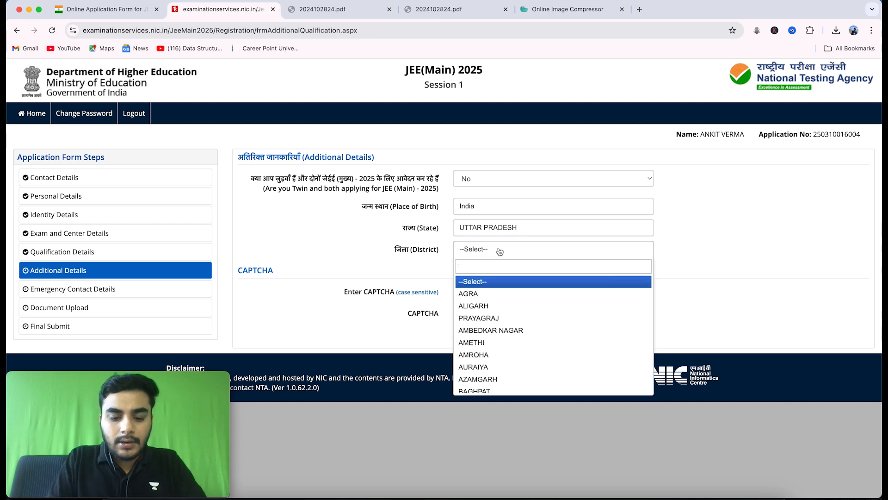
pyautogui.write('varansi')
pyautogui.press('BackSpace')
pyautogui.press('BackSpace')
pyautogui.press('BackSpace')
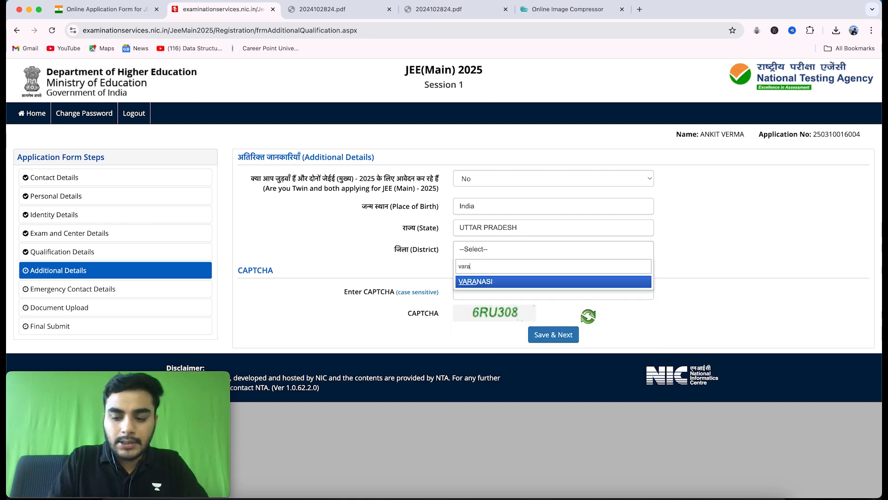
pyautogui.press('Return')
pyautogui.click(508, 291)
pyautogui.write('6RU308')
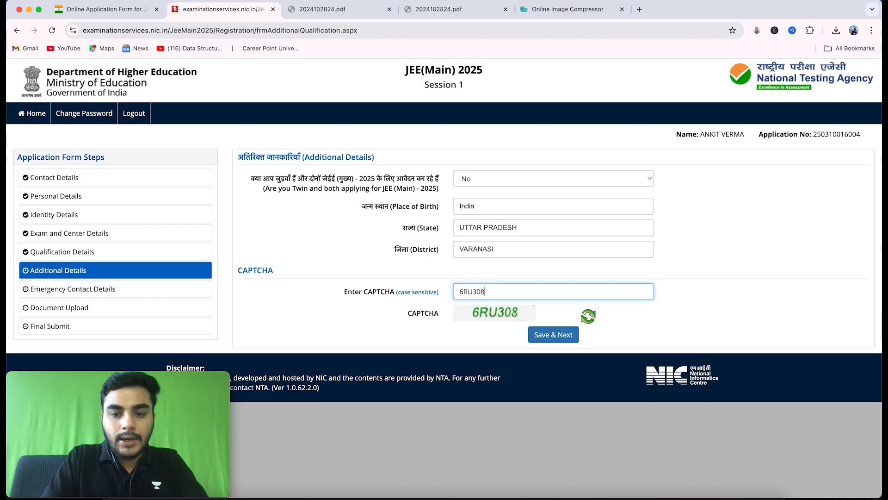
pyautogui.click(548, 333)
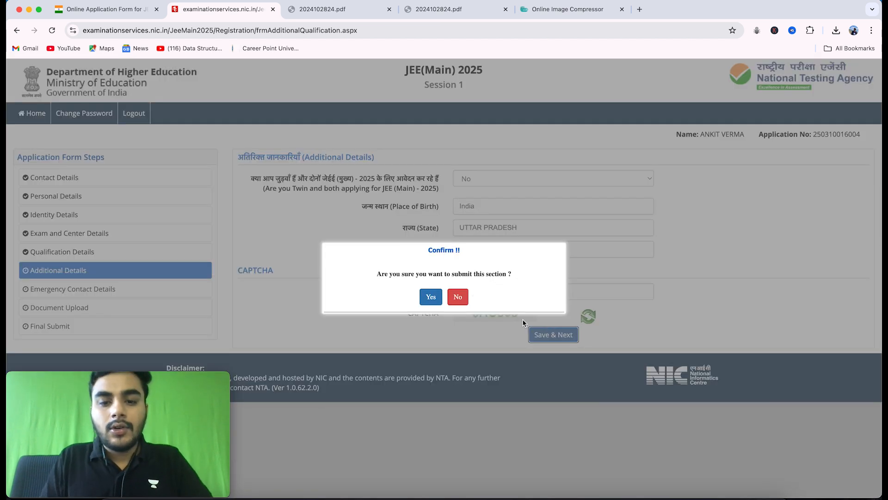
pyautogui.click(431, 297)
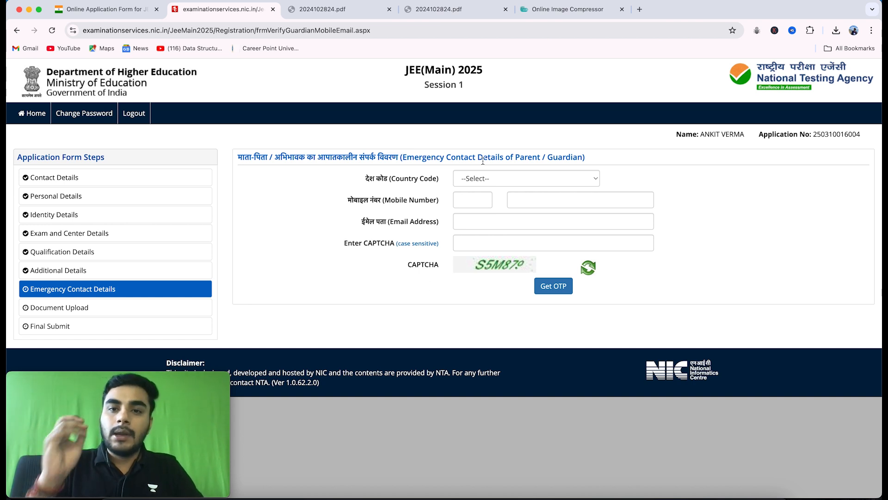
# - Choose India's country code, fill the guardian's mobile and e-mail, enter the CAPTCHA, and request the OTP
pyautogui.click(512, 181)
pyautogui.click(494, 192)
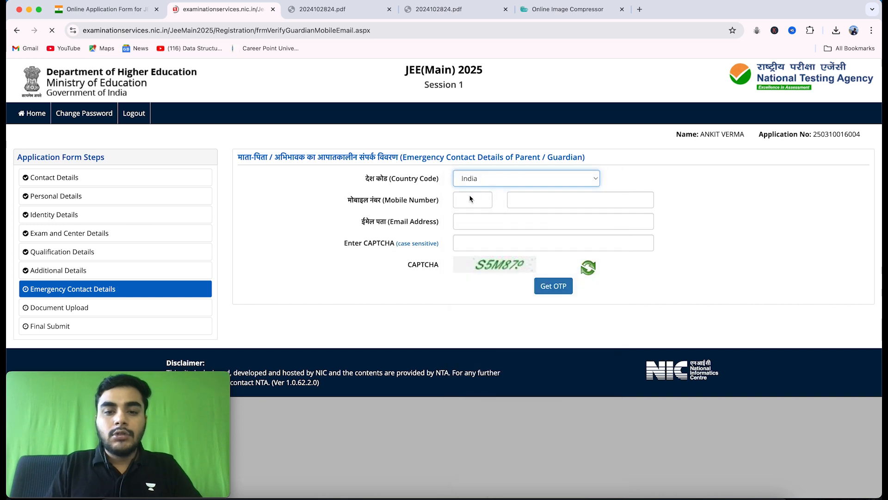
pyautogui.click(547, 198)
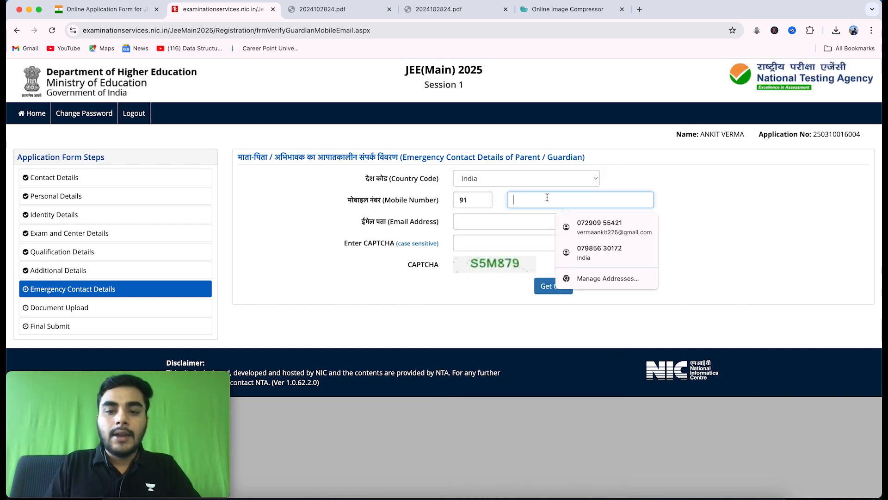
pyautogui.write('94')
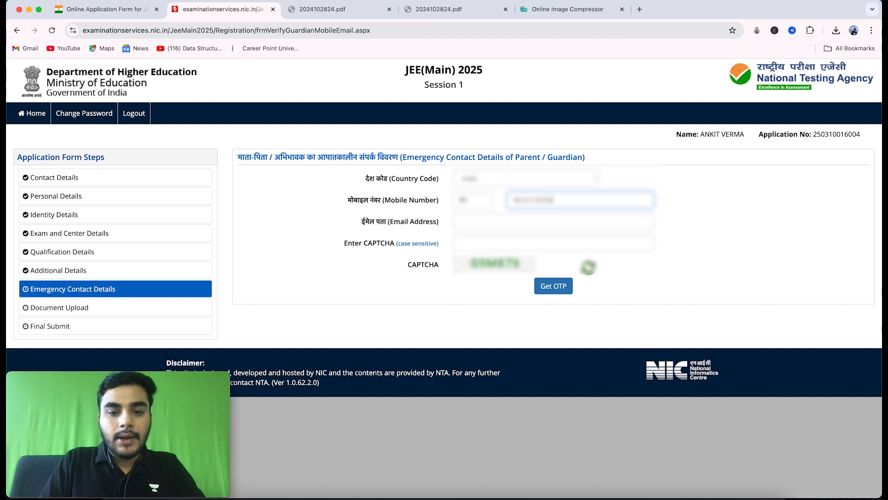
pyautogui.click(505, 218)
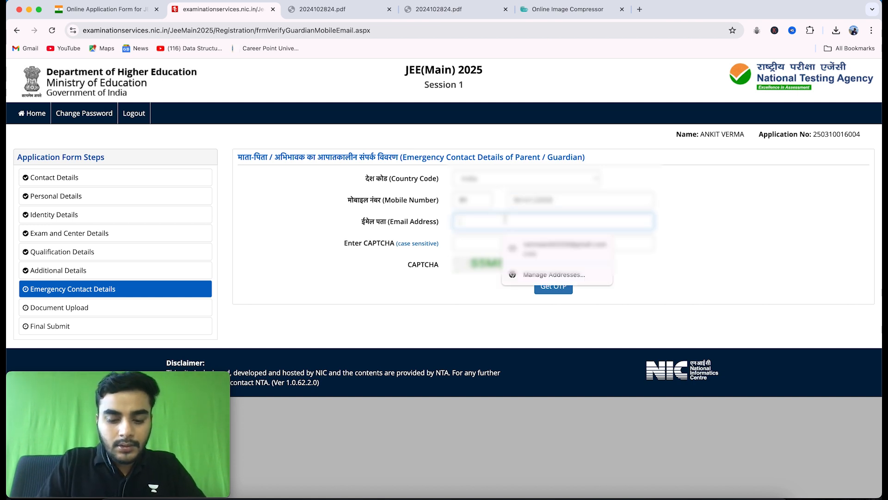
pyautogui.click(532, 246)
pyautogui.click(500, 243)
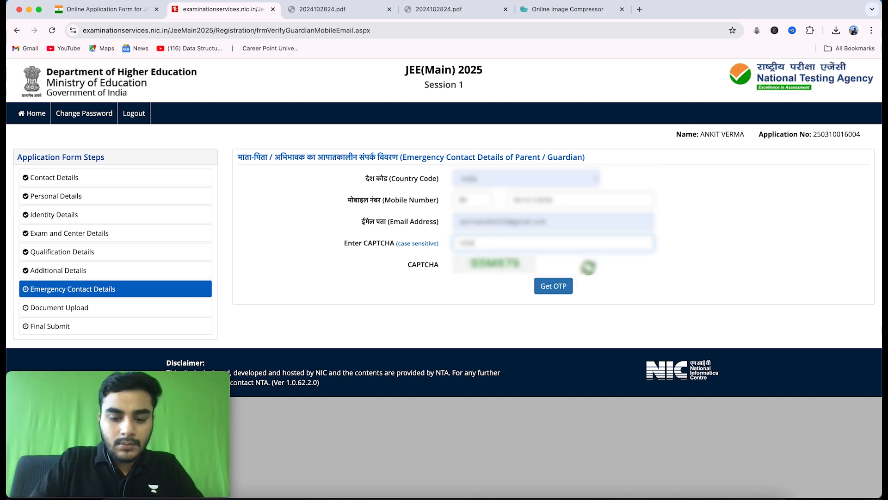
pyautogui.click(545, 284)
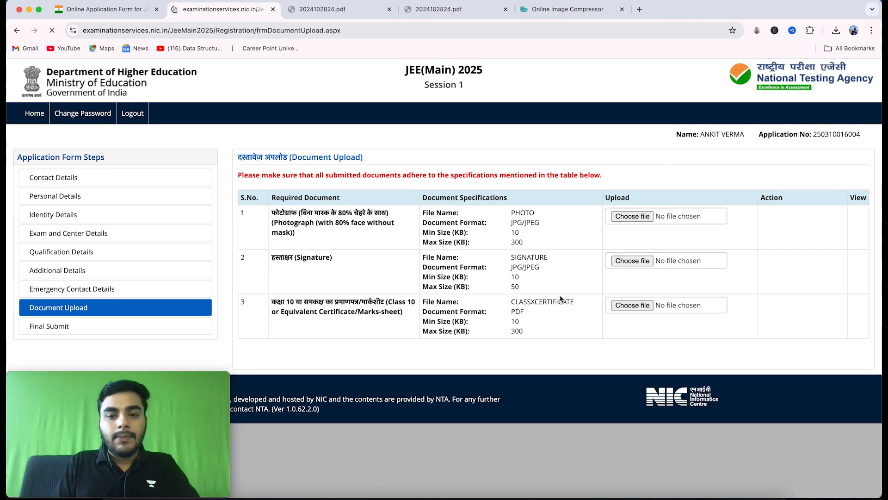
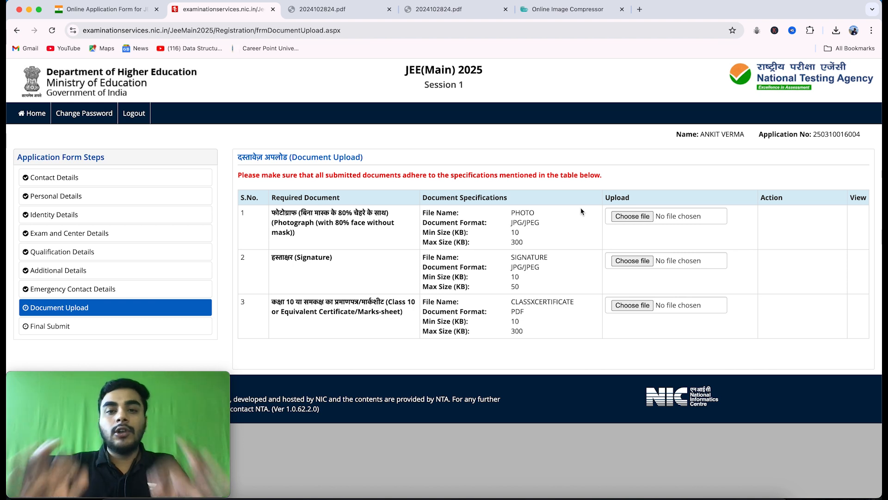
# - In a new tab, search Google for 'image cropper' and open iLoveIMG's Crop IMAGE tool
pyautogui.click(639, 10)
pyautogui.click(358, 31)
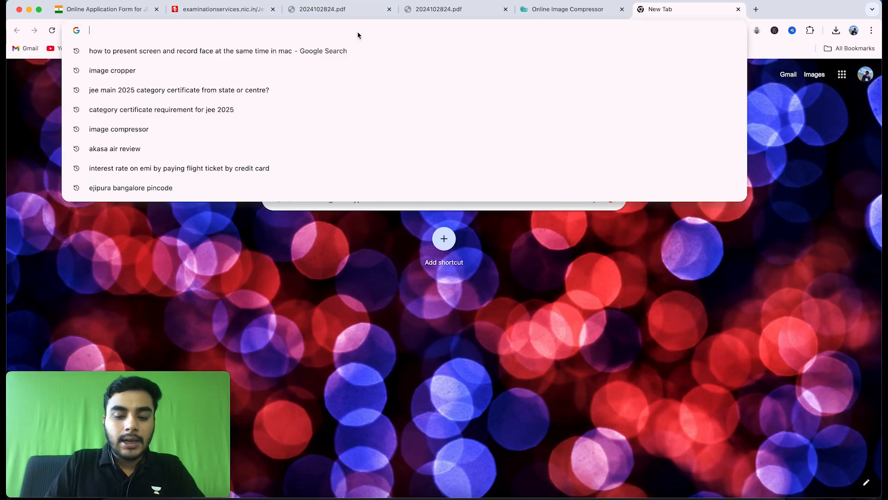
pyautogui.write('image compressor')
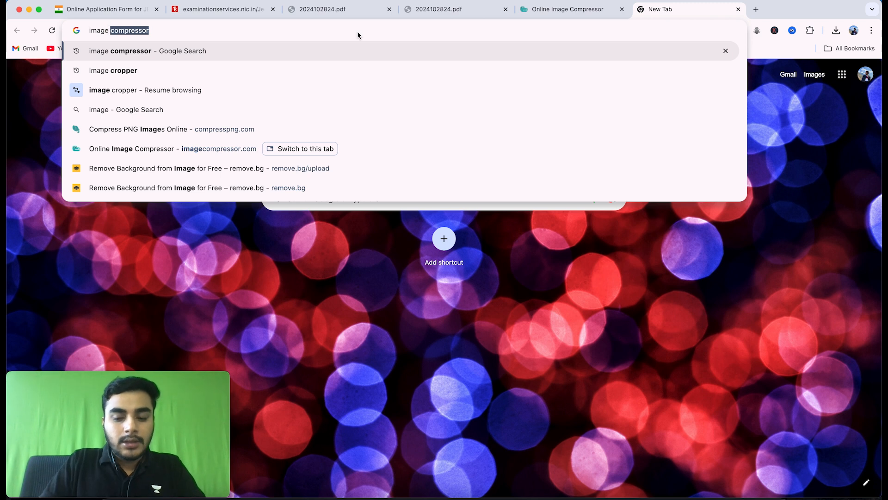
pyautogui.press('Down')
pyautogui.press('Return')
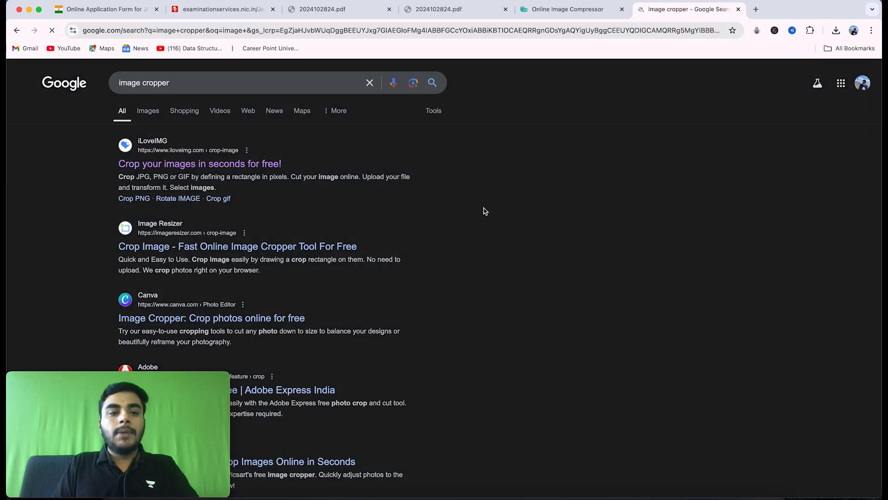
pyautogui.click(215, 173)
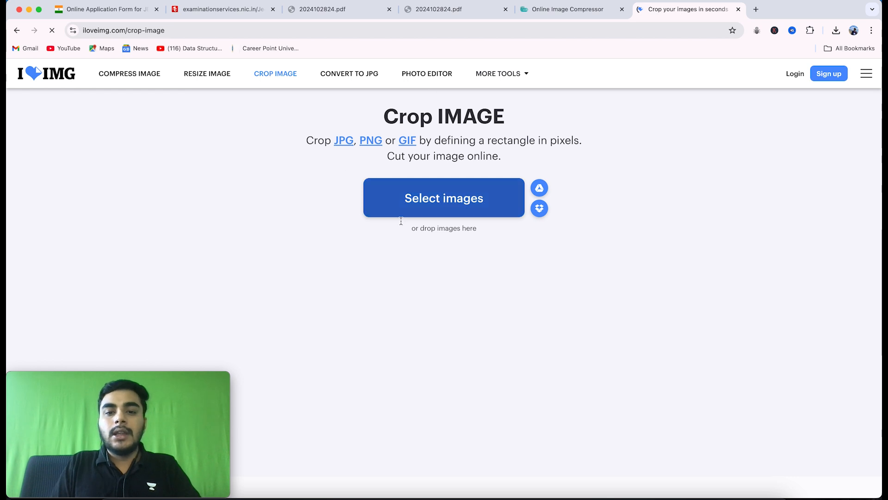
# - Load the applicant's photo from the Form Documents folder into iLoveIMG's crop editor
pyautogui.click(454, 209)
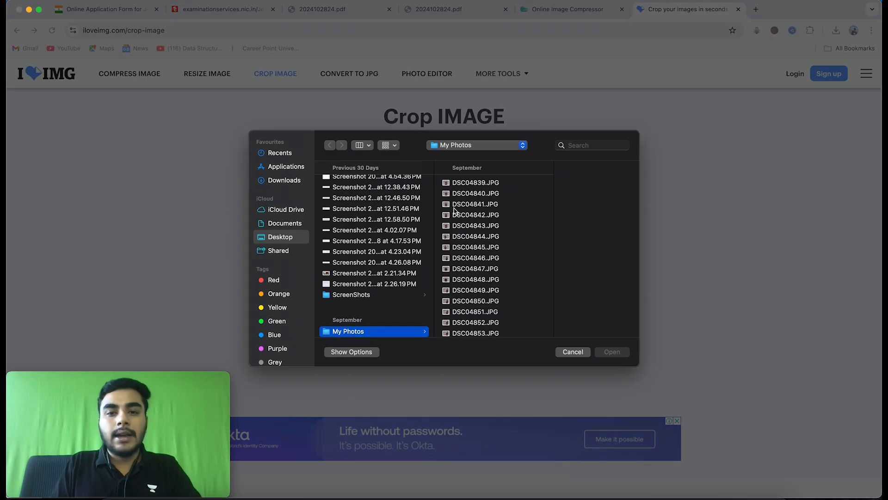
pyautogui.scroll(-2, 368, 289)
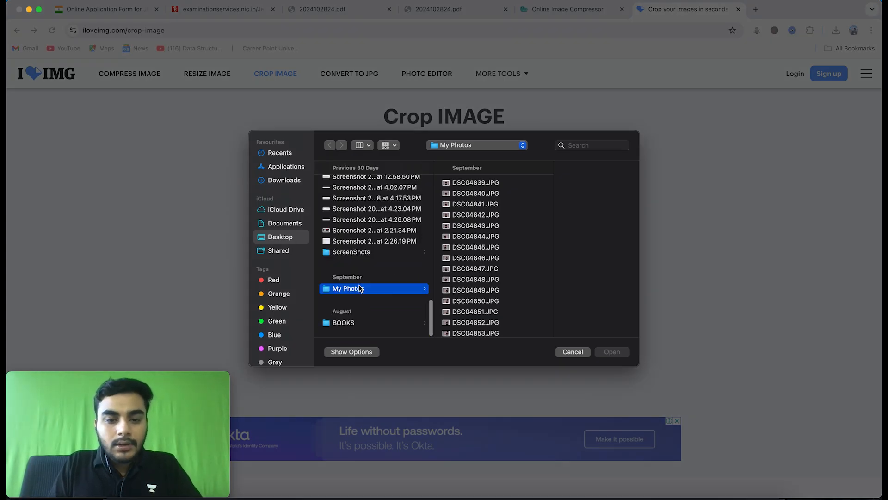
pyautogui.scroll(5, 360, 304)
pyautogui.scroll(5, 359, 304)
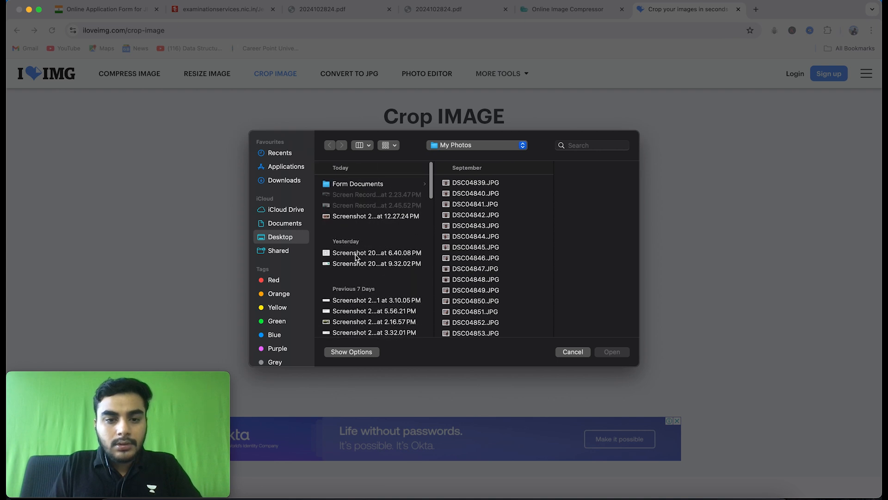
pyautogui.click(350, 184)
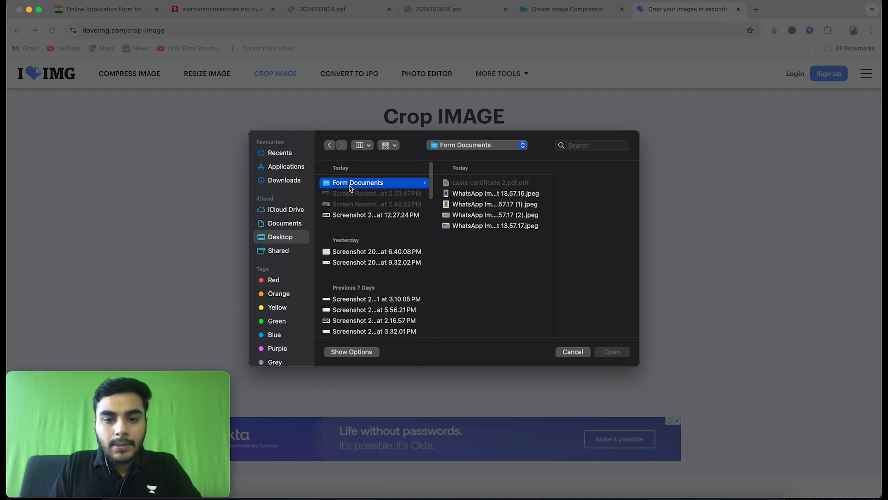
pyautogui.click(479, 204)
pyautogui.click(613, 353)
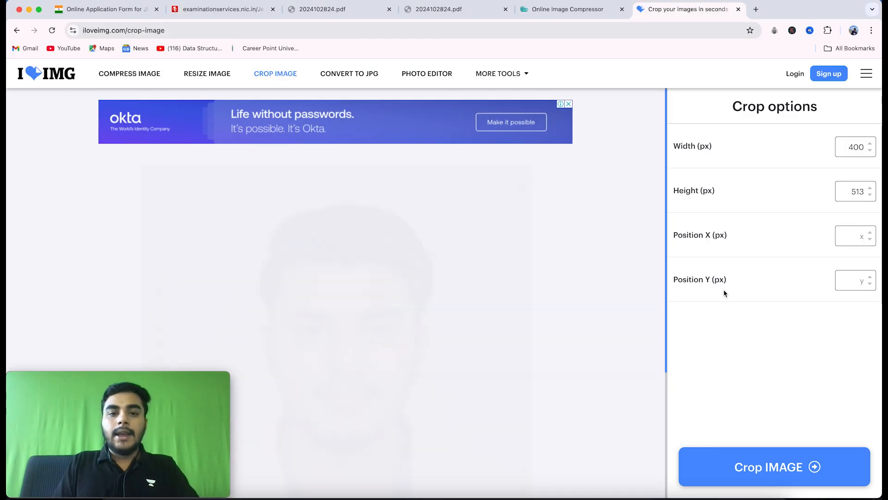
# - Frame the photo with a 372 × 474 px crop area at X 18, Y 10 and crop it
pyautogui.scroll(-3, 592, 268)
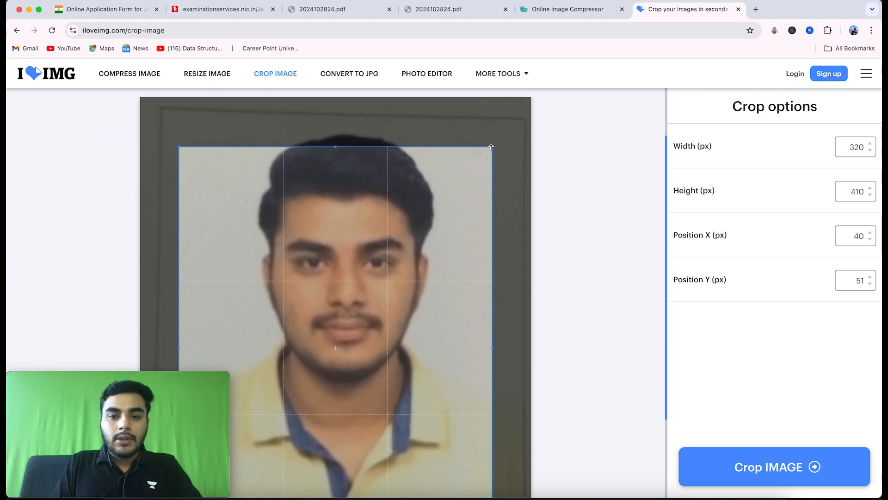
pyautogui.moveTo(494, 146); pyautogui.dragTo(527, 119)
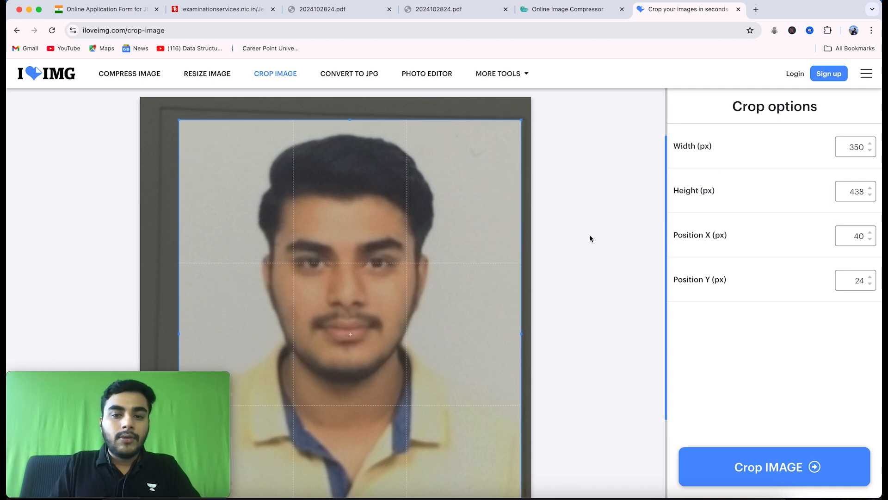
pyautogui.scroll(-1, 590, 239)
pyautogui.scroll(2, 588, 256)
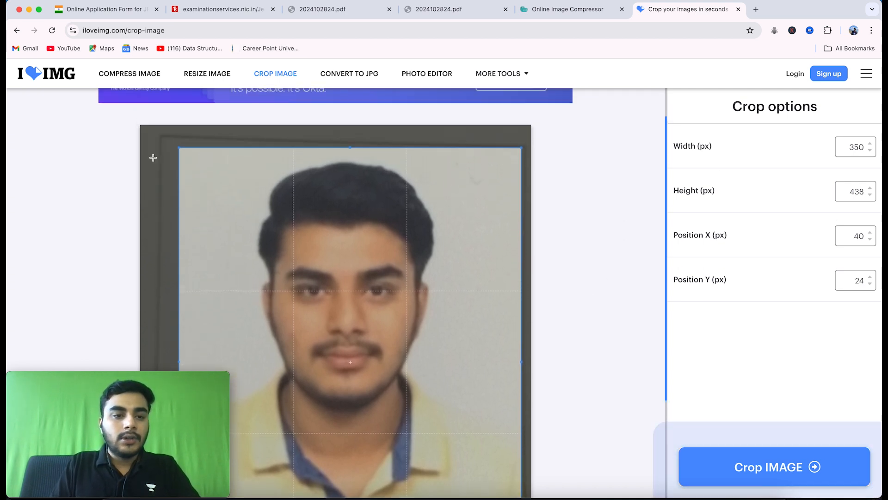
pyautogui.moveTo(177, 146); pyautogui.dragTo(156, 134)
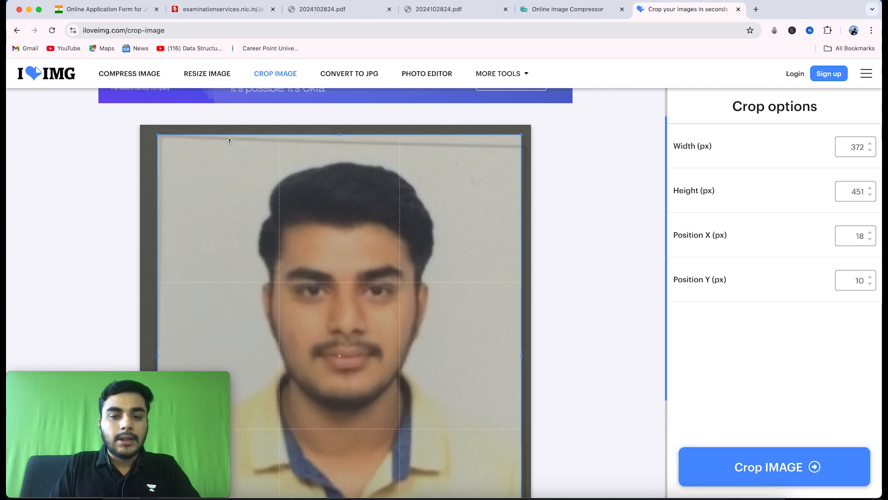
pyautogui.scroll(-3, 613, 310)
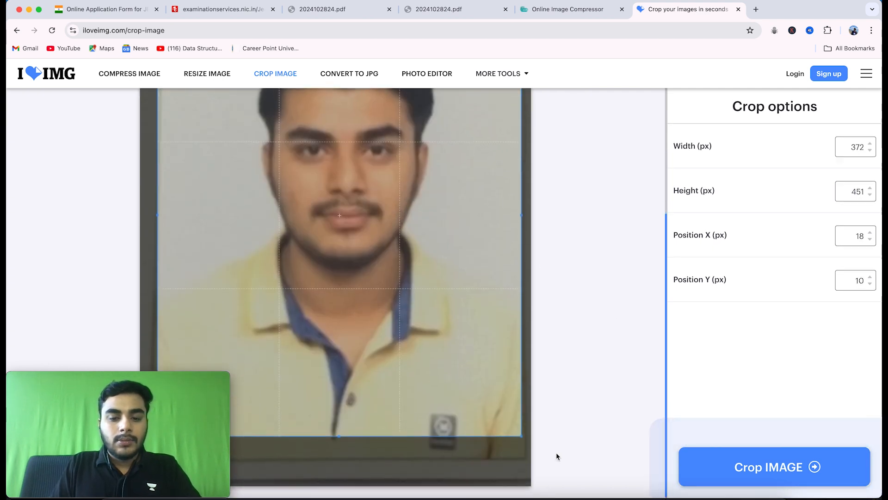
pyautogui.moveTo(338, 435); pyautogui.dragTo(338, 462)
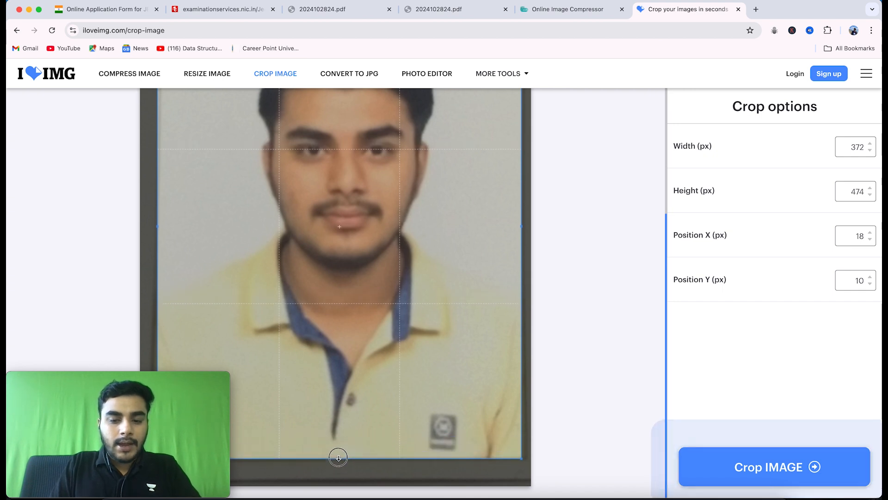
pyautogui.click(766, 469)
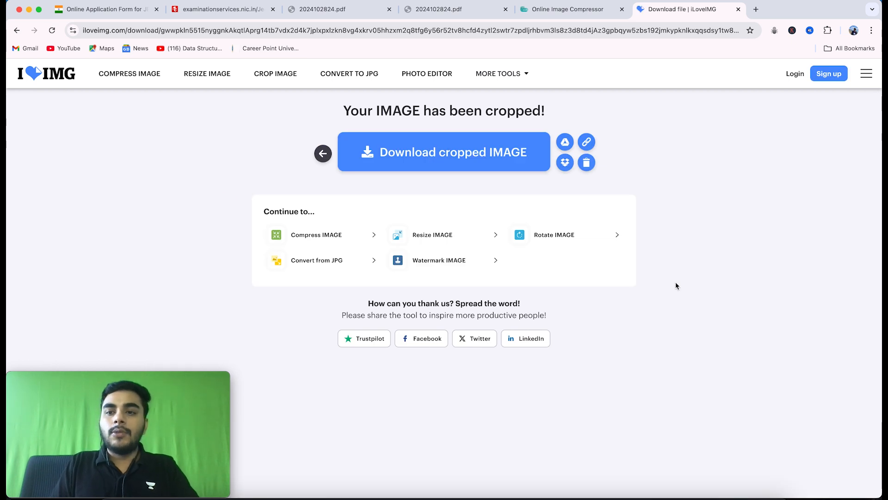
# - Download the 33.0 KB cropped photo and confirm it in Chrome's download history
pyautogui.click(422, 164)
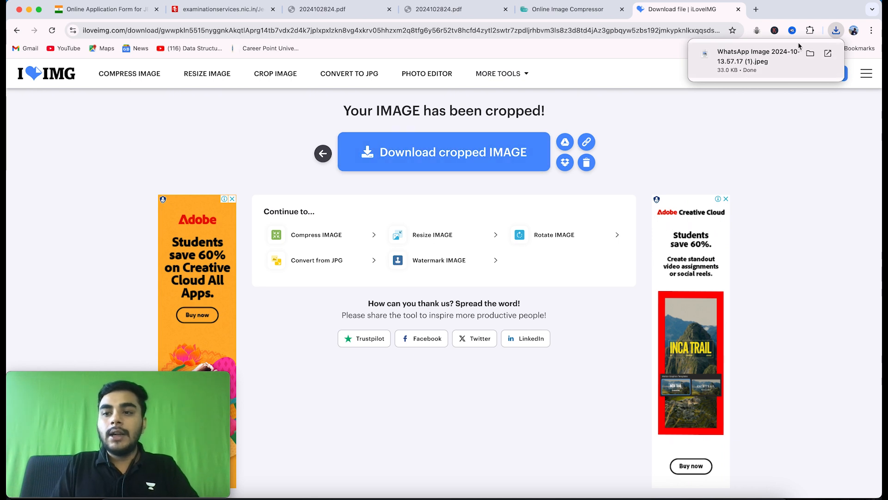
pyautogui.click(833, 35)
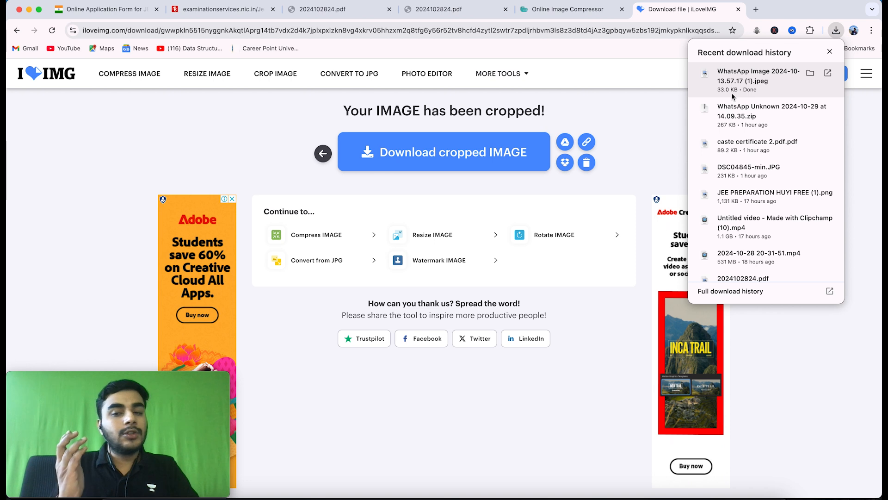
pyautogui.click(258, 13)
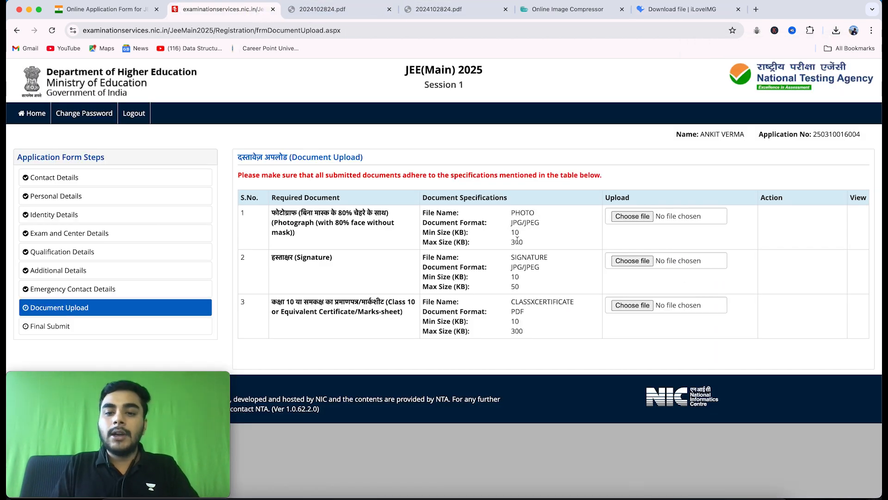
pyautogui.click(694, 9)
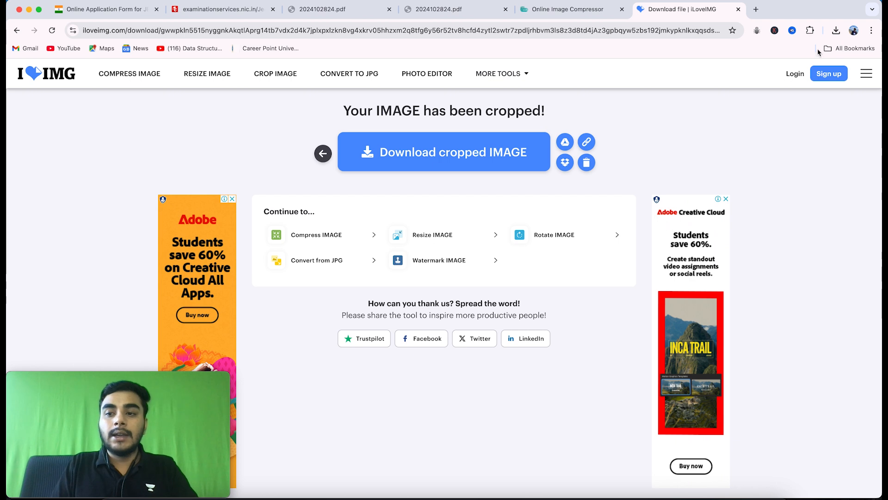
pyautogui.click(834, 30)
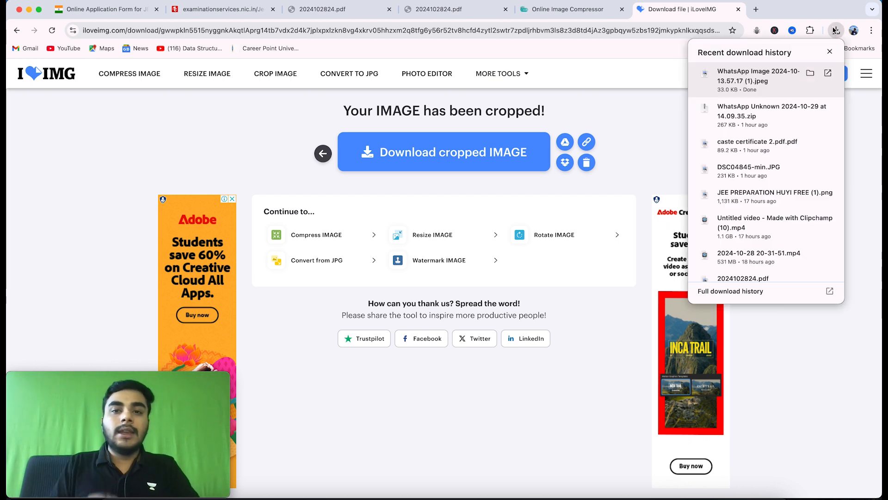
# - Take the Online Image Compressor tab back to its Google results for 'image compressor'
pyautogui.click(572, 8)
pyautogui.click(17, 31)
pyautogui.click(203, 82)
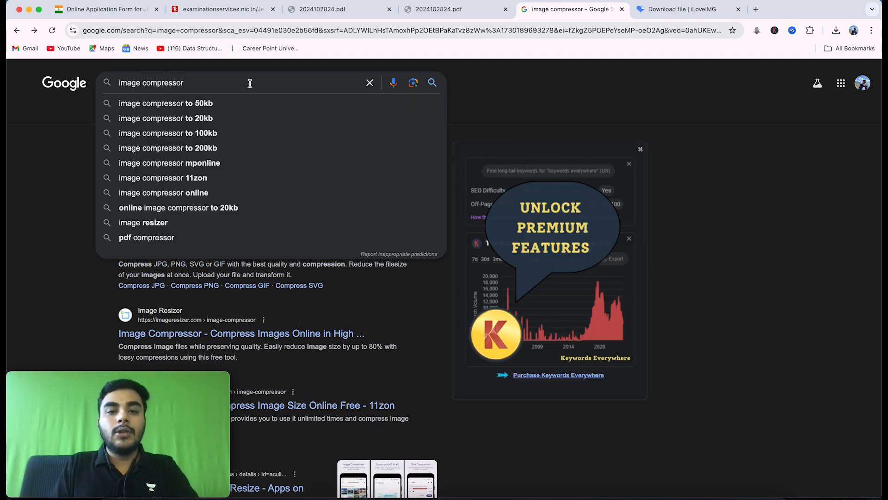
# - Upload the cropped photo from Downloads to Optimizilla's image compressor
pyautogui.click(752, 218)
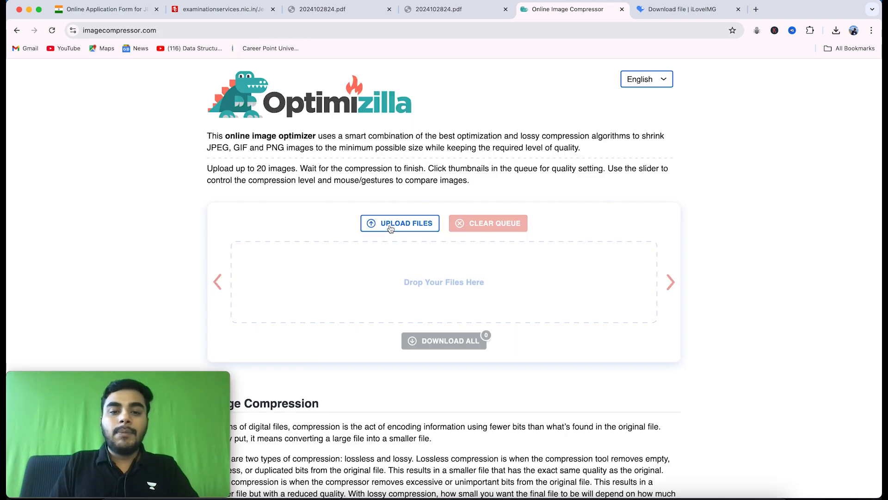
pyautogui.click(390, 228)
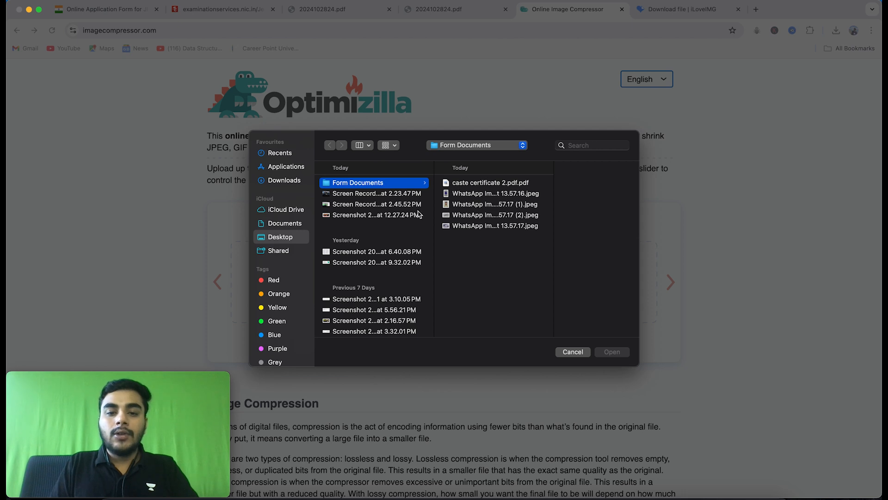
pyautogui.click(280, 182)
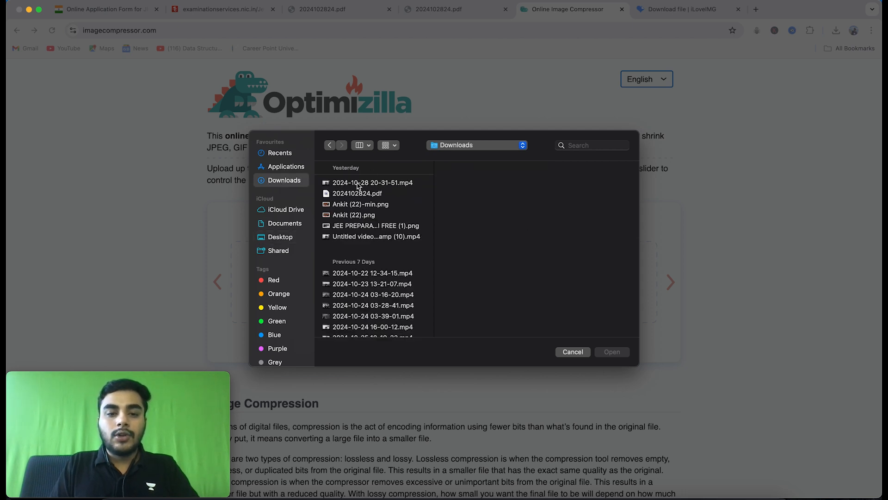
pyautogui.scroll(3, 356, 185)
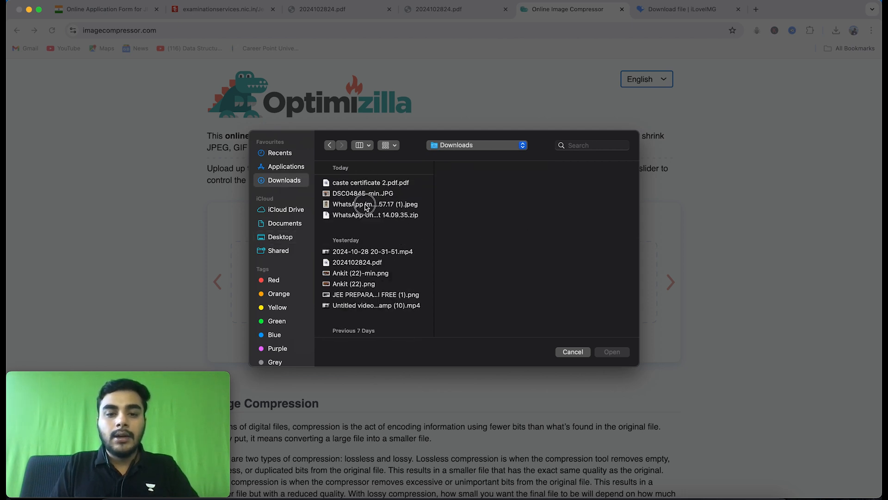
pyautogui.click(366, 204)
pyautogui.click(612, 351)
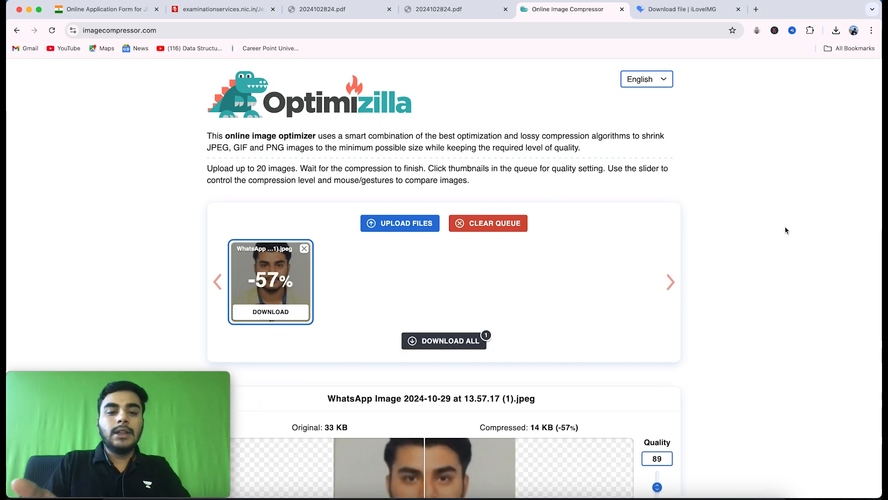
# - Preview compression quality at 77 and then 100, keeping the 57% compression to 14 KB
pyautogui.scroll(-2, 785, 230)
pyautogui.scroll(-5, 785, 230)
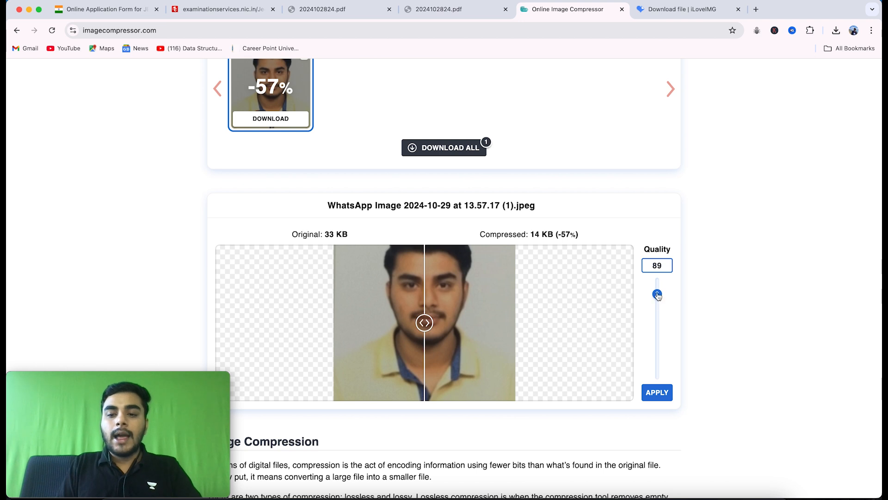
pyautogui.moveTo(658, 295)
pyautogui.mouseDown()
pyautogui.moveTo(658, 312)
pyautogui.moveTo(658, 282)
pyautogui.mouseUp()
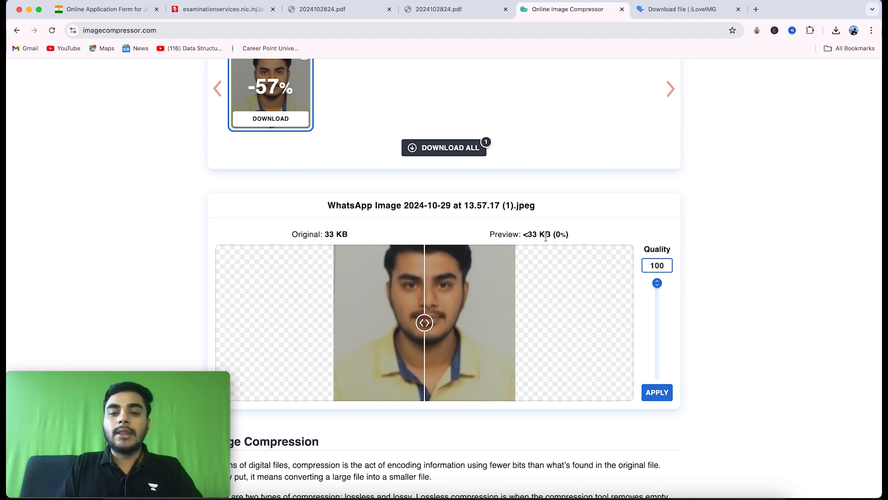
pyautogui.moveTo(659, 287)
pyautogui.mouseDown()
pyautogui.moveTo(654, 297)
pyautogui.moveTo(657, 281)
pyautogui.mouseUp()
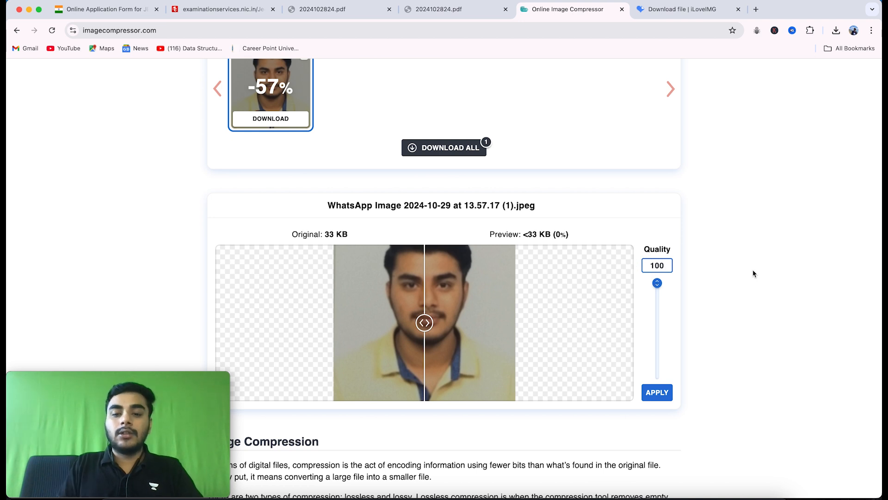
pyautogui.scroll(5, 753, 273)
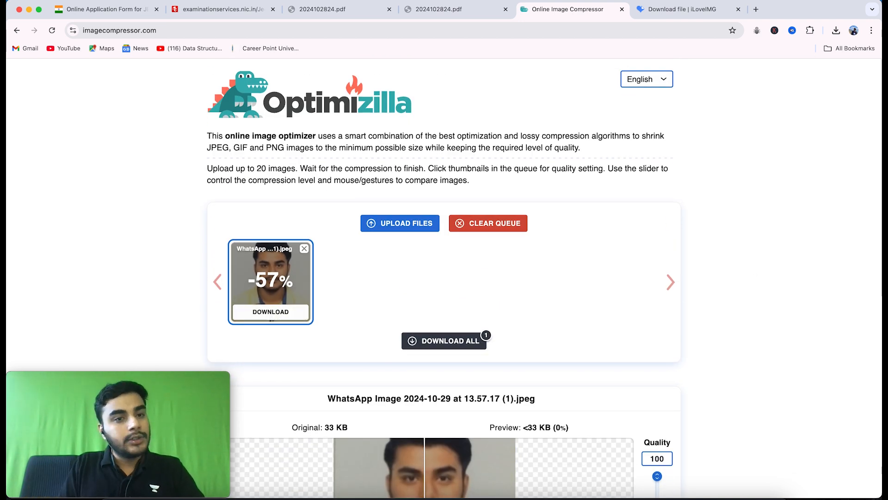
pyautogui.click(239, 11)
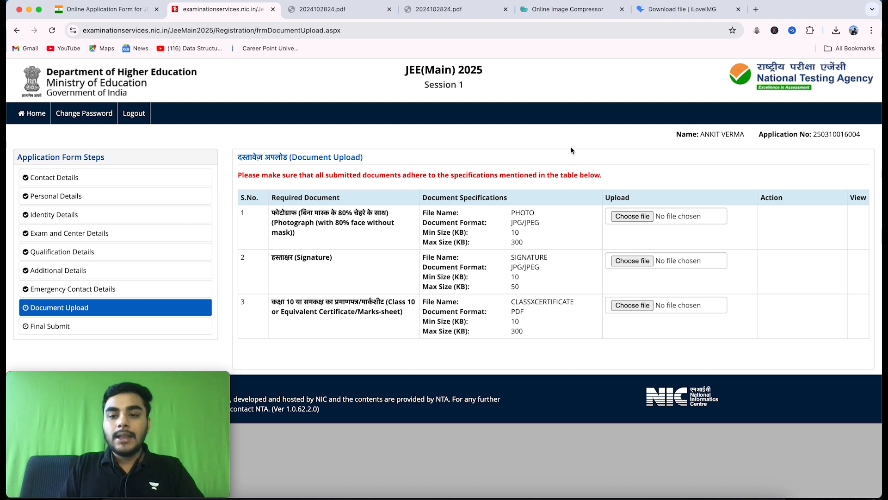
# - Try choosing the WhatsApp photo from Downloads for the Photograph row, then minimize the browser
pyautogui.click(624, 217)
pyautogui.click(371, 207)
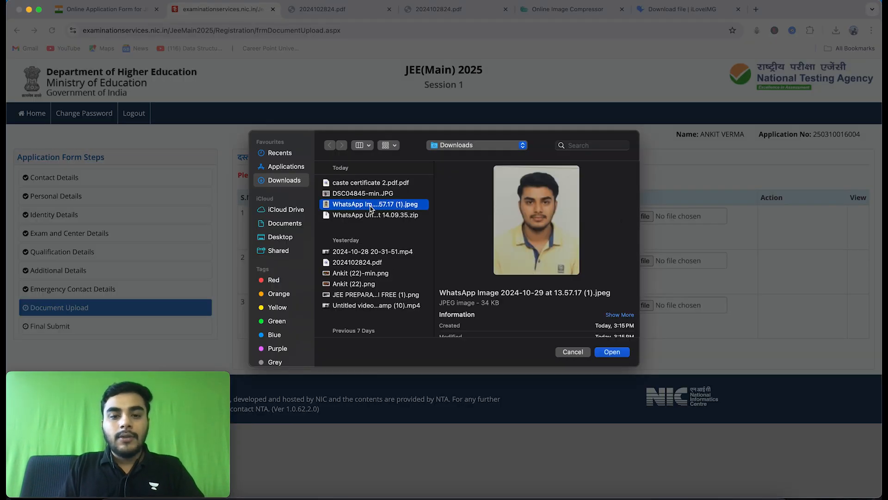
pyautogui.click(616, 353)
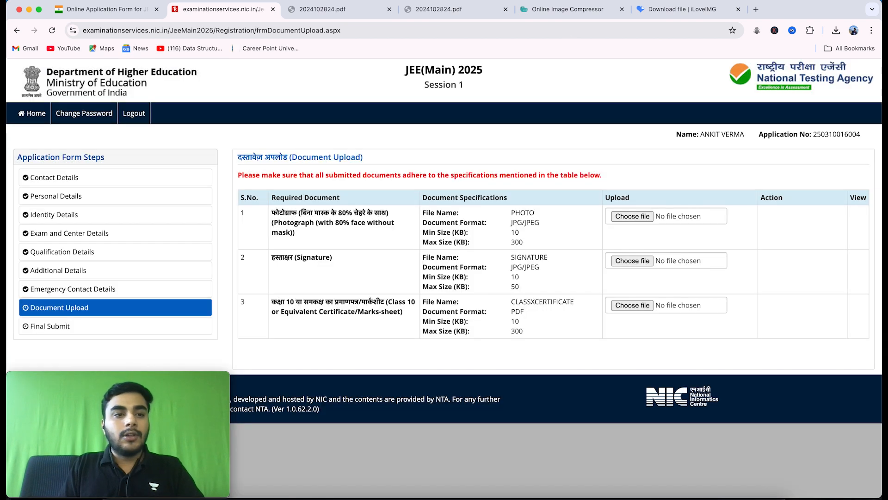
pyautogui.click(29, 9)
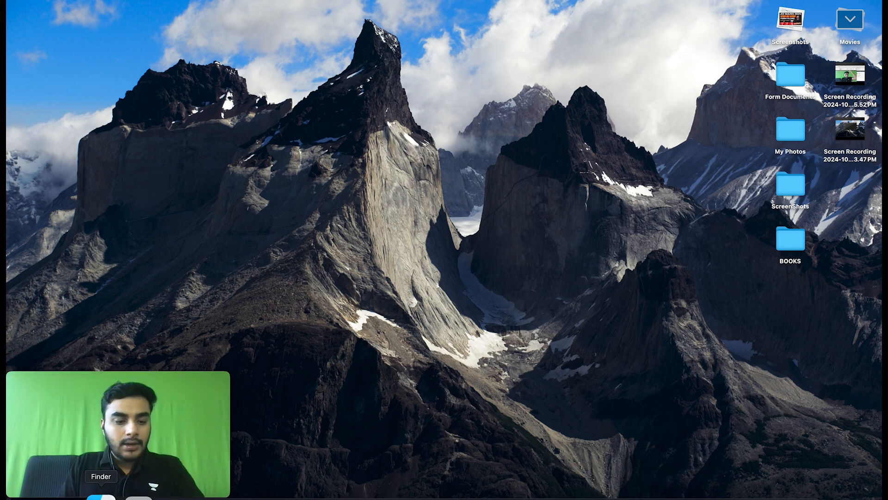
# - Rename the WhatsApp photo in Finder's Downloads to PHOTO.jpeg and bring the browser back
pyautogui.click(101, 496)
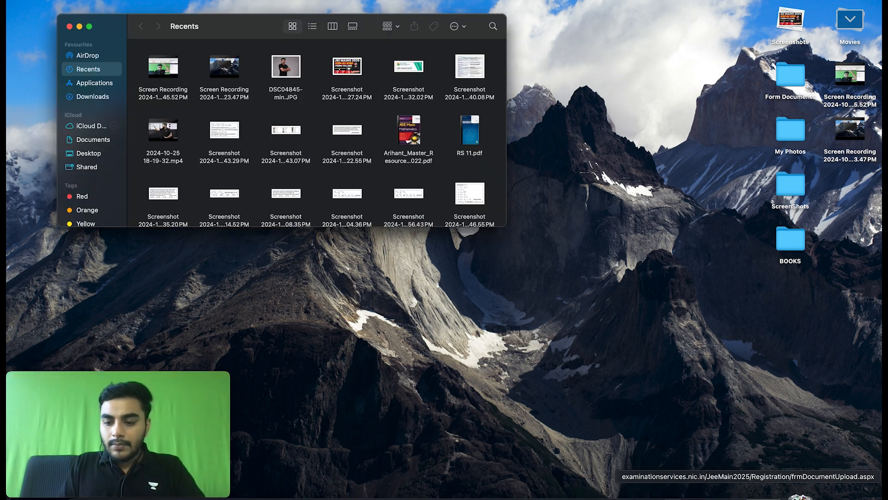
pyautogui.click(94, 97)
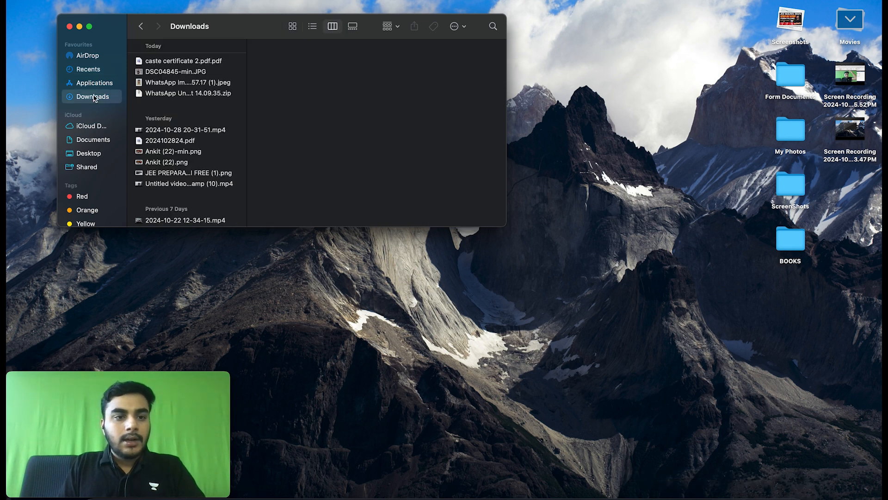
pyautogui.click(173, 84)
pyautogui.rightClick(172, 87)
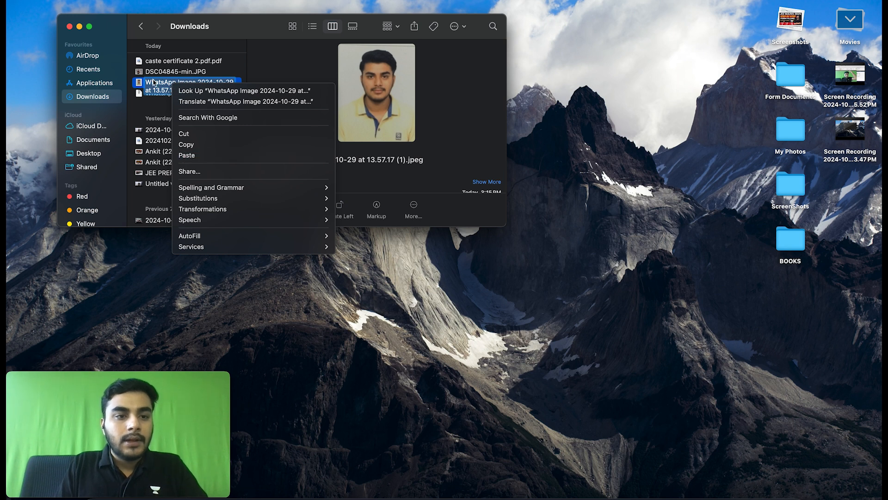
pyautogui.click(163, 88)
pyautogui.press('BackSpace')
pyautogui.write('PHOTO')
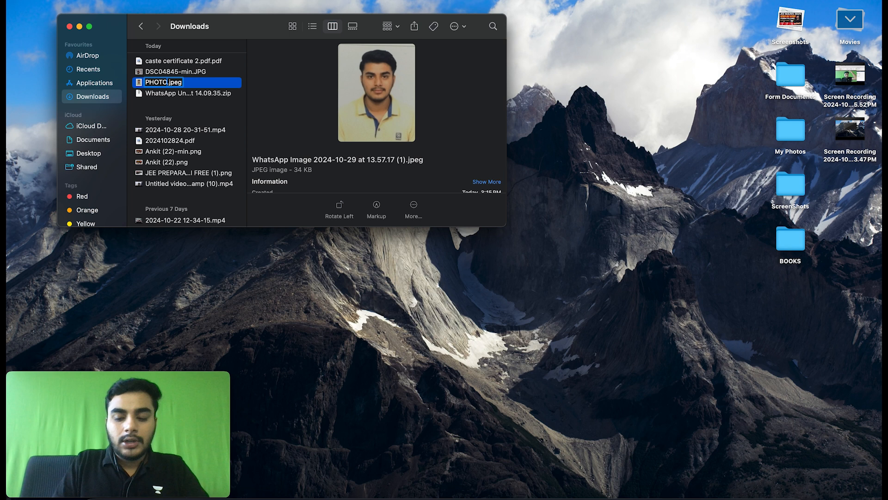
pyautogui.press('Return')
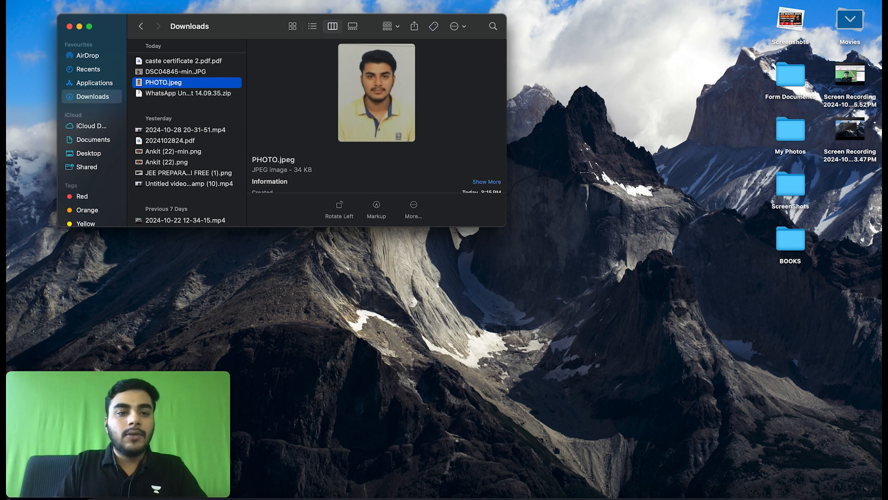
pyautogui.click(625, 370)
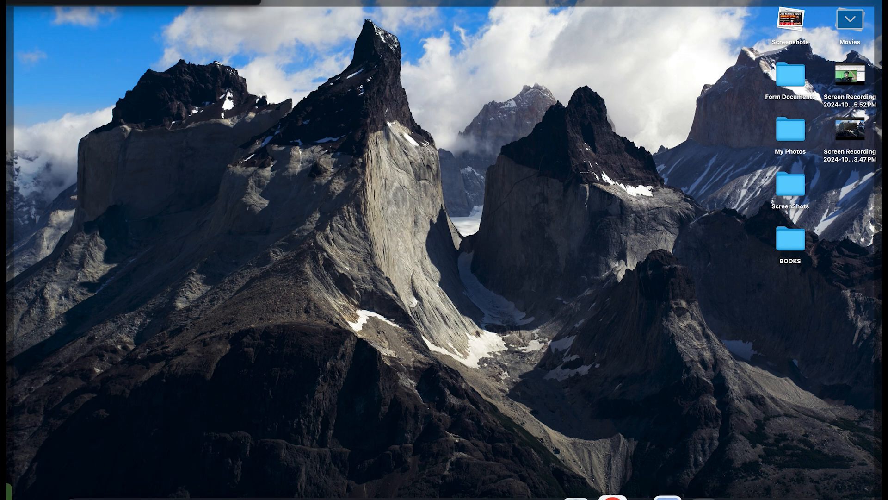
pyautogui.click(620, 497)
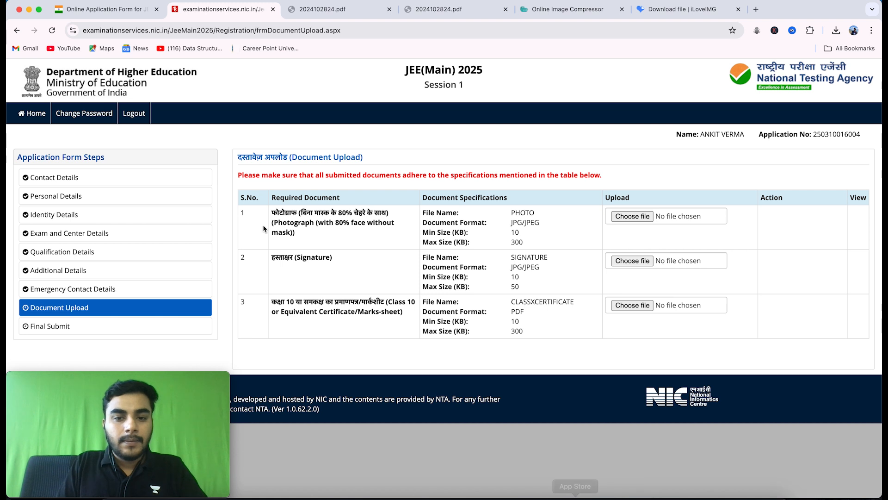
# - Choose PHOTO.jpeg from Downloads for the Photograph row, opening its 140 × 180 px Edit Image window
pyautogui.click(617, 218)
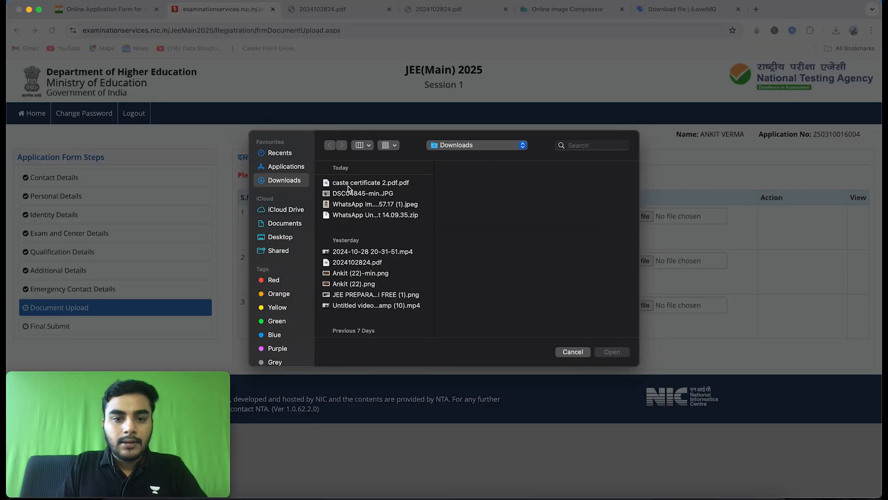
pyautogui.click(359, 205)
pyautogui.click(620, 353)
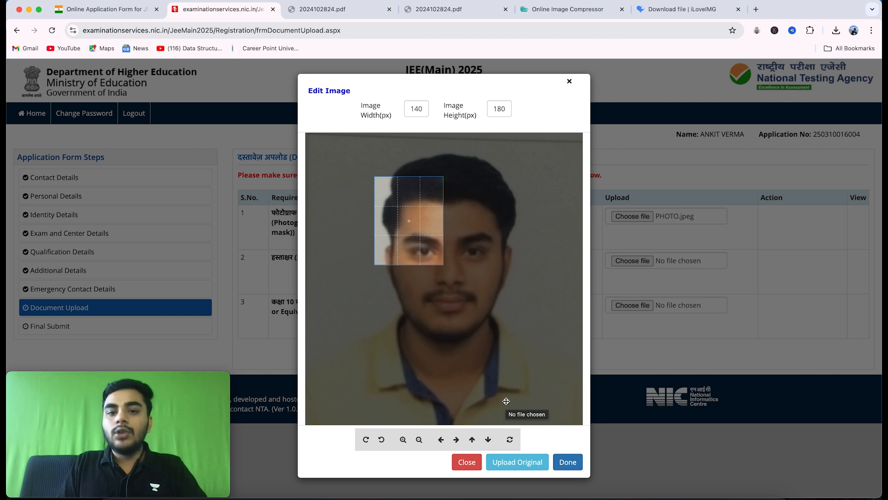
# - Upload the original uncropped PHOTO.jpeg as the photograph and verify it in the preview
pyautogui.click(528, 465)
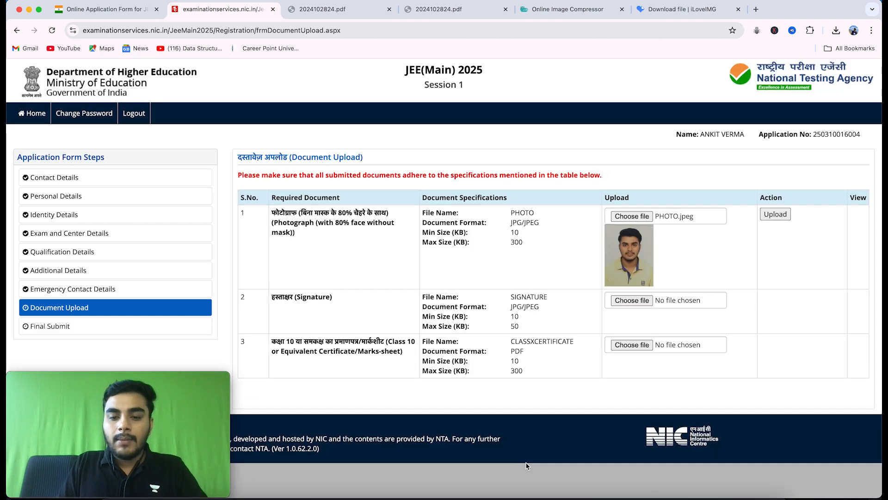
pyautogui.click(777, 214)
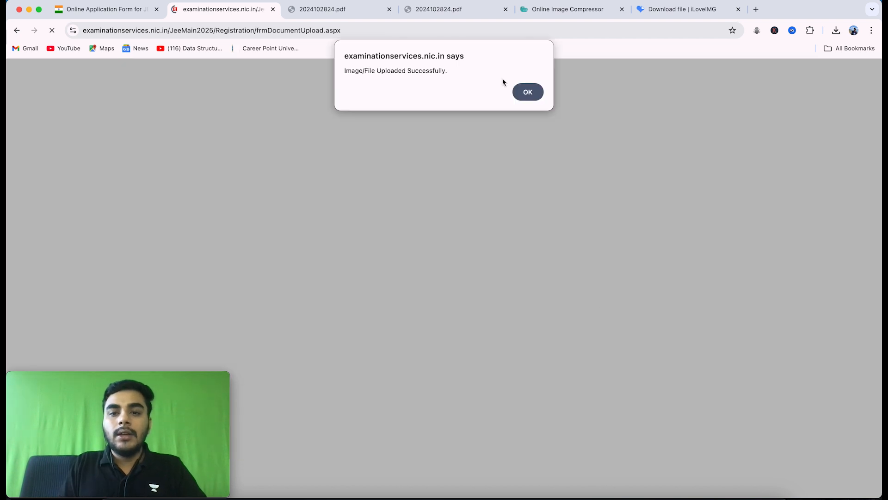
pyautogui.click(524, 93)
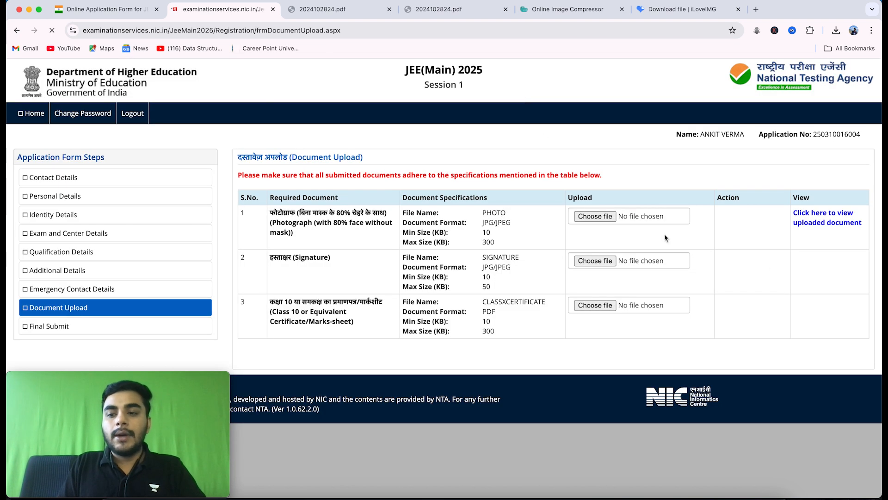
pyautogui.click(820, 223)
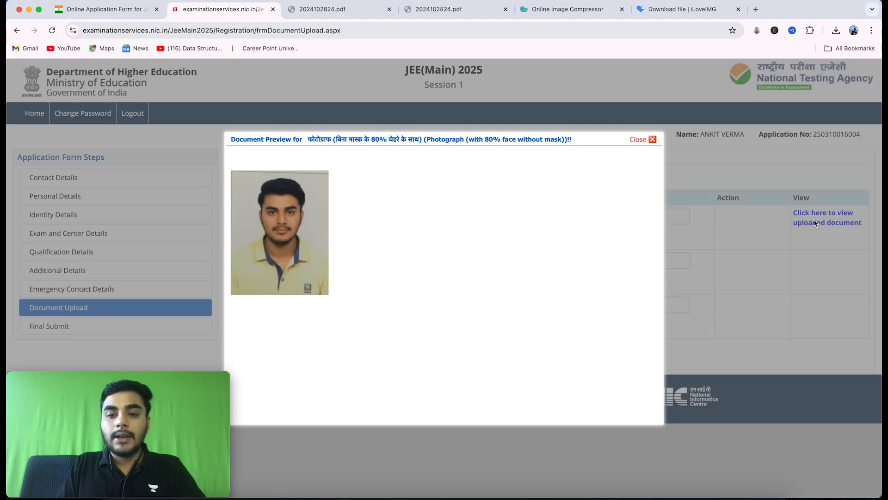
pyautogui.click(653, 139)
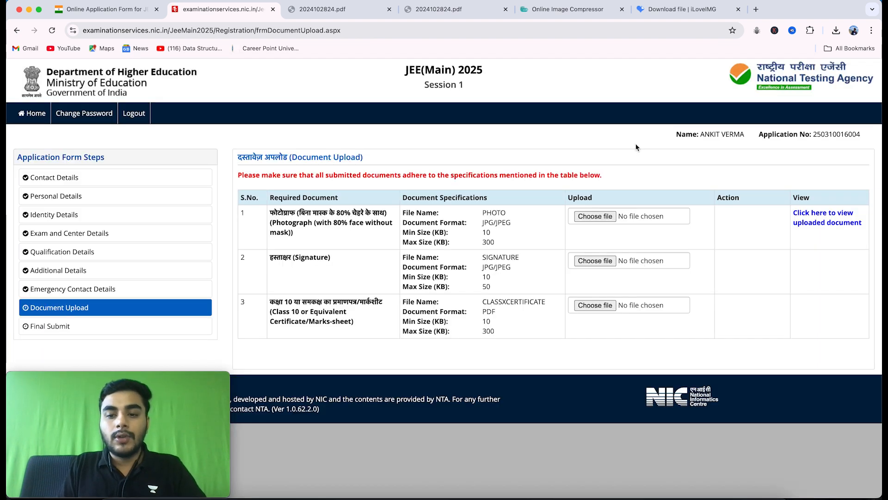
# - Try uploading the WhatsApp signature image from Form Documents, which is rejected for its file name
pyautogui.click(594, 262)
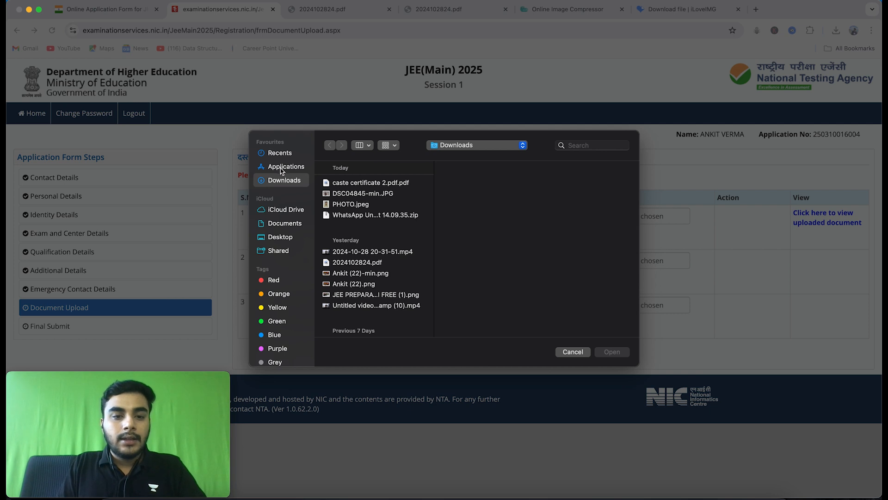
pyautogui.click(291, 238)
pyautogui.click(356, 183)
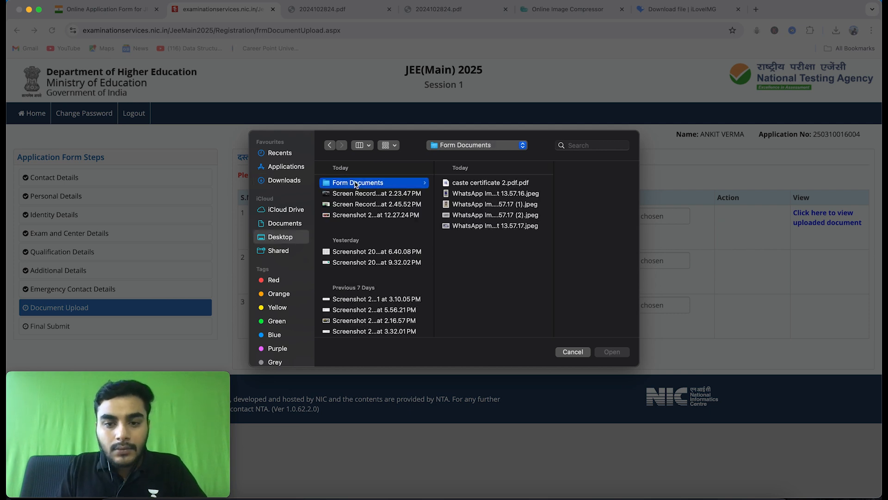
pyautogui.click(474, 225)
pyautogui.click(485, 216)
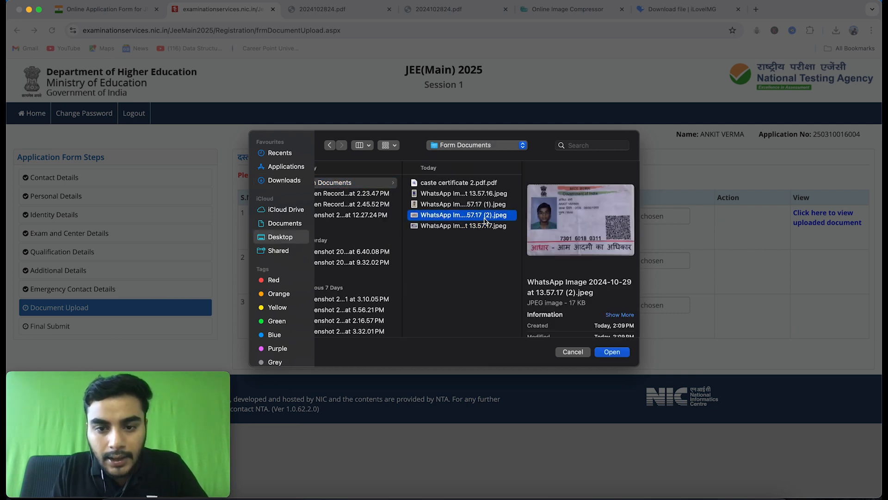
pyautogui.click(613, 353)
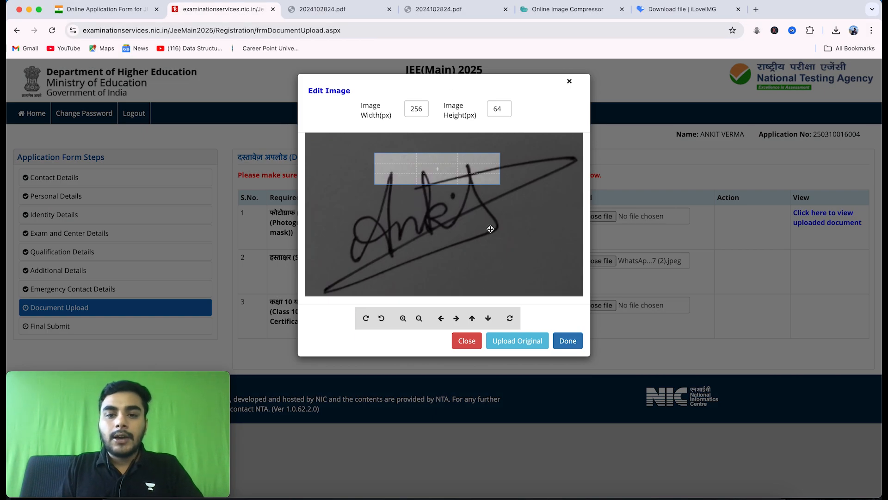
pyautogui.click(527, 343)
pyautogui.click(735, 258)
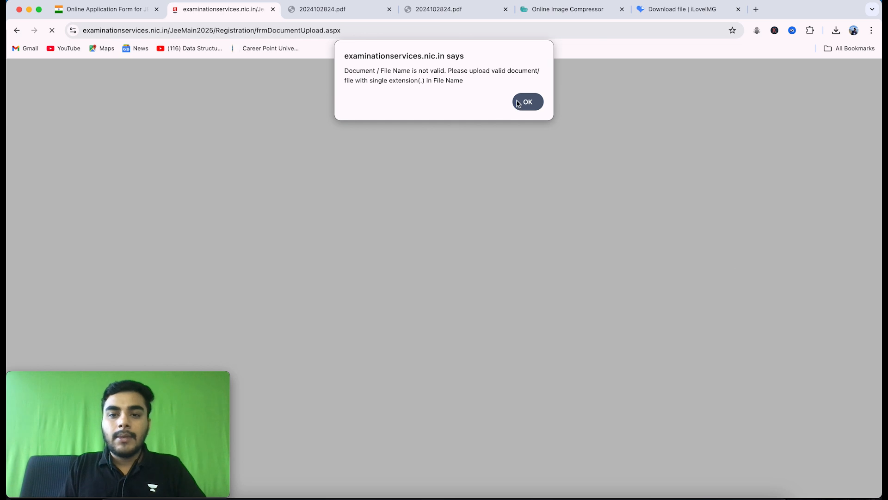
pyautogui.click(527, 102)
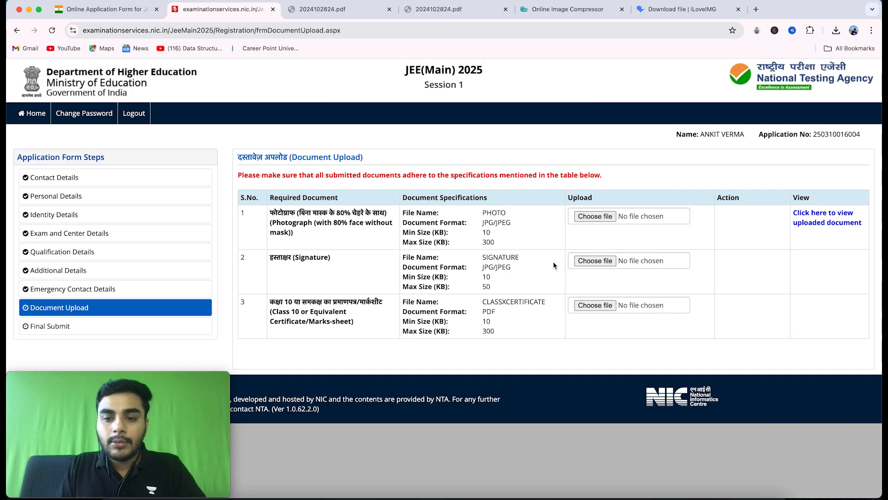
pyautogui.click(29, 9)
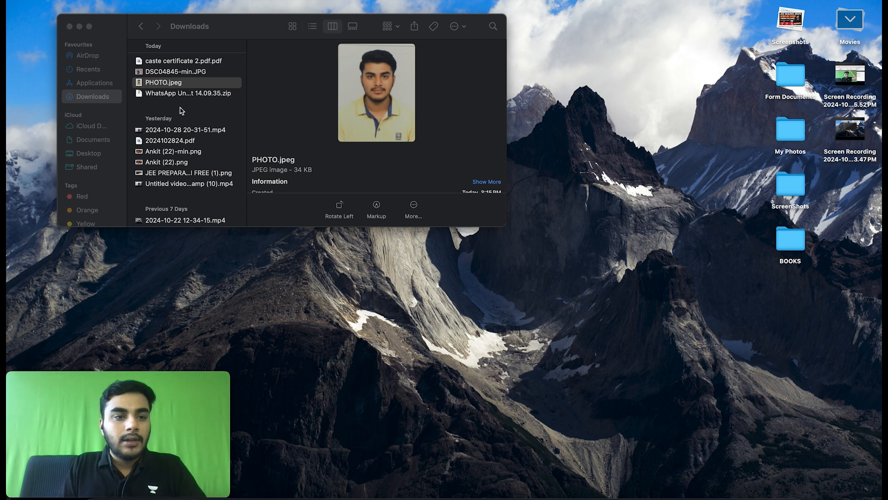
# - Rename the signature image in Desktop > Form Documents to SIGNATURE.jpeg and bring the browser back
pyautogui.click(89, 154)
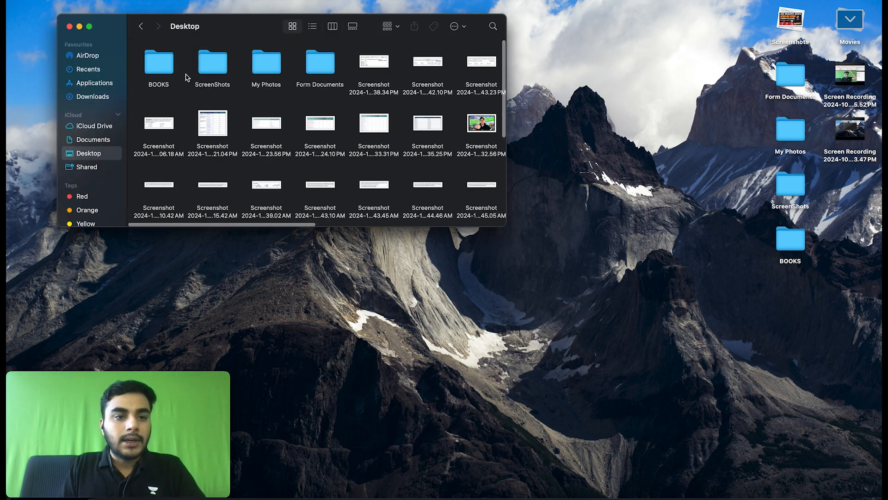
pyautogui.doubleClick(308, 74)
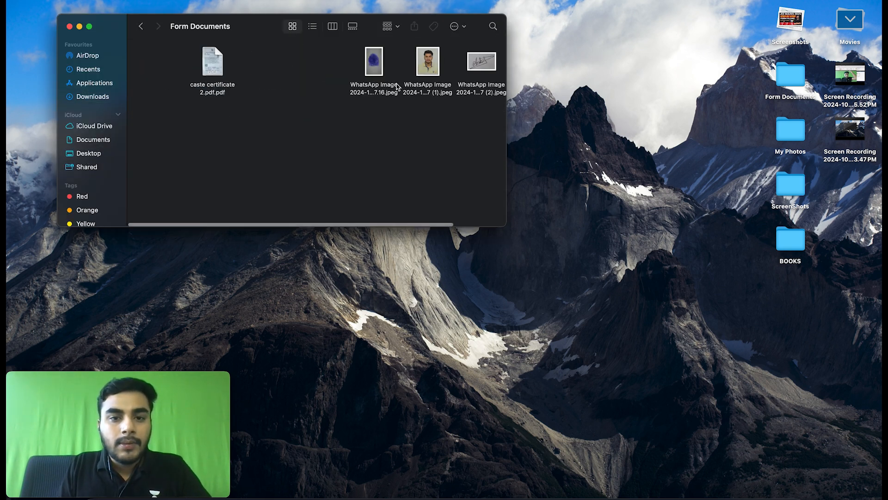
pyautogui.click(475, 90)
pyautogui.rightClick(477, 89)
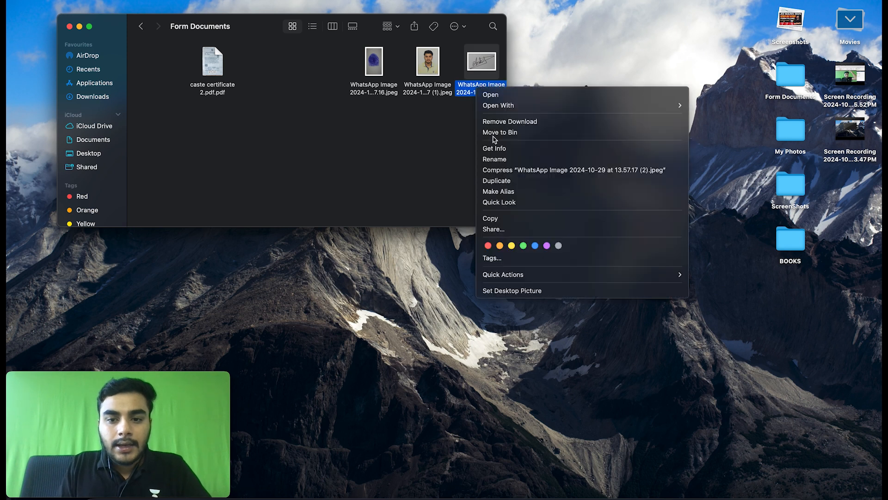
pyautogui.click(495, 159)
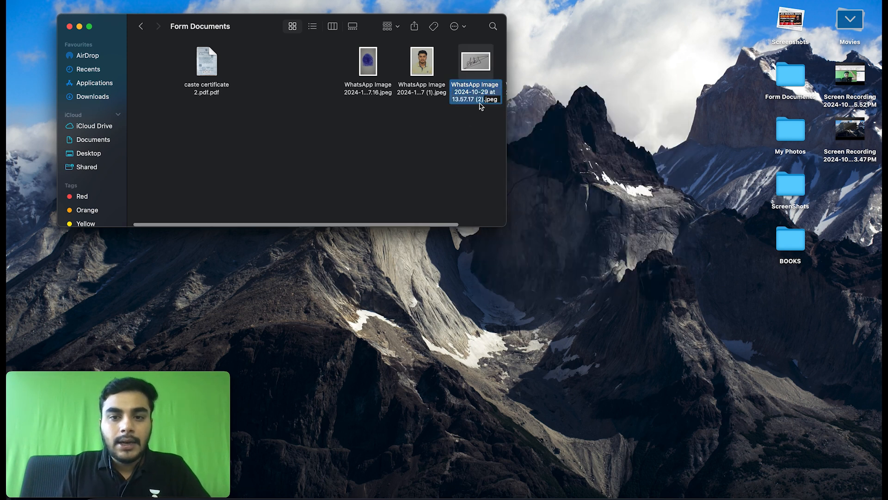
pyautogui.write('SIGNATU')
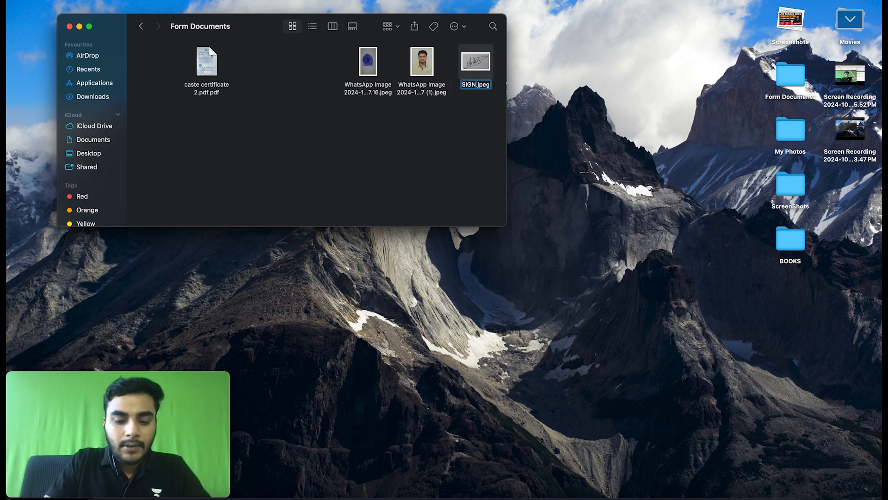
pyautogui.write('RE')
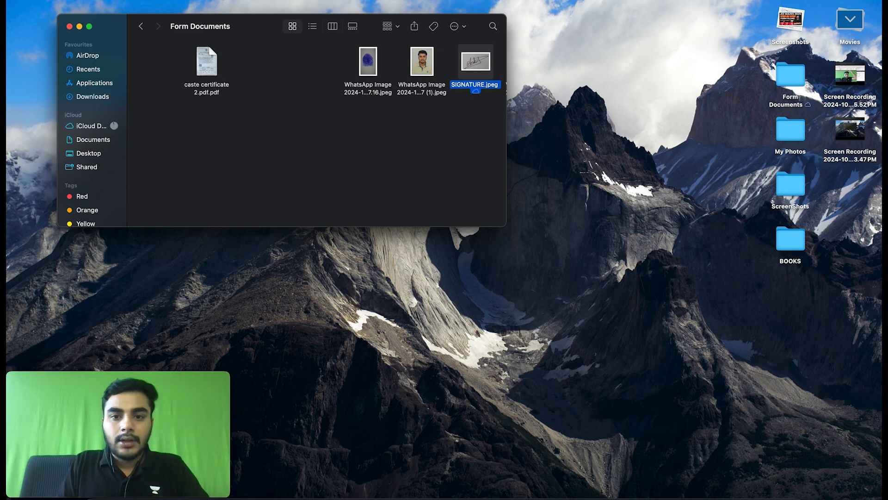
pyautogui.click(431, 160)
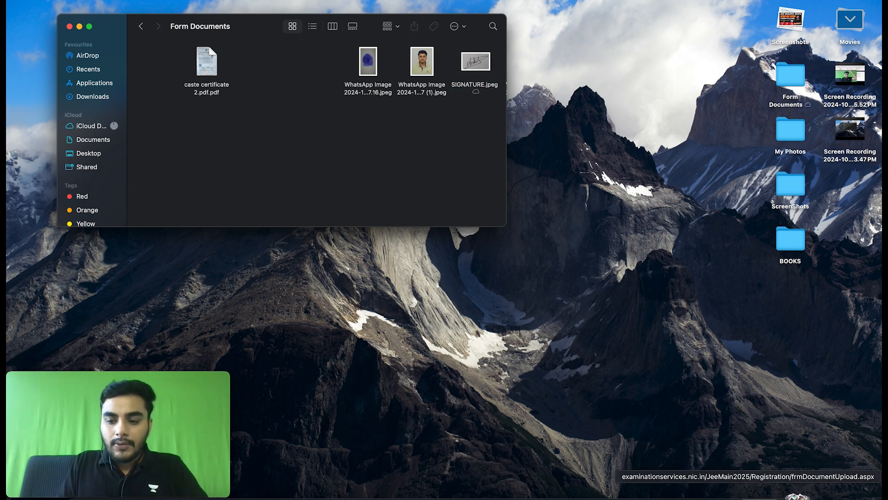
pyautogui.click(771, 496)
# - Upload SIGNATURE.jpeg uncropped as the signature file, then open a new browser tab
pyautogui.click(604, 264)
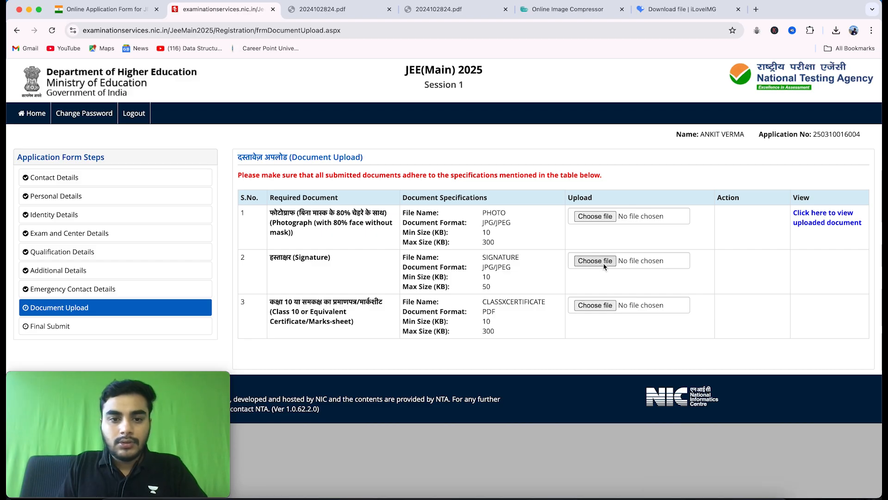
pyautogui.click(465, 194)
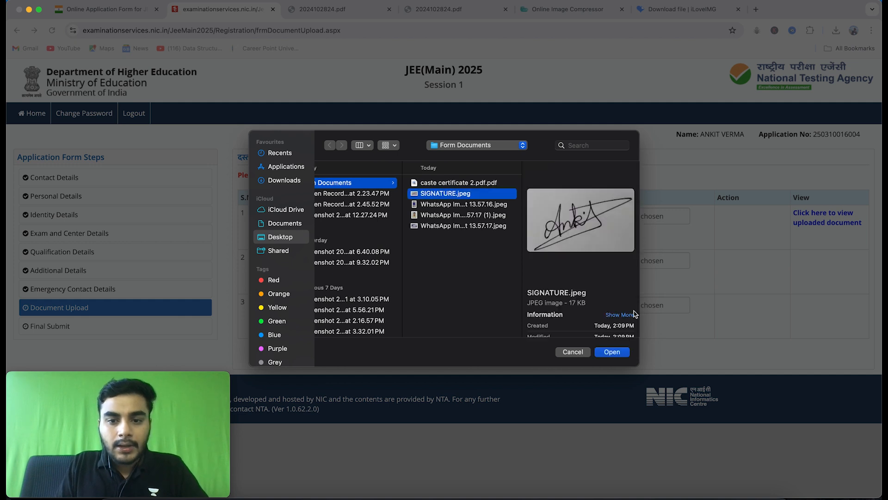
pyautogui.click(616, 352)
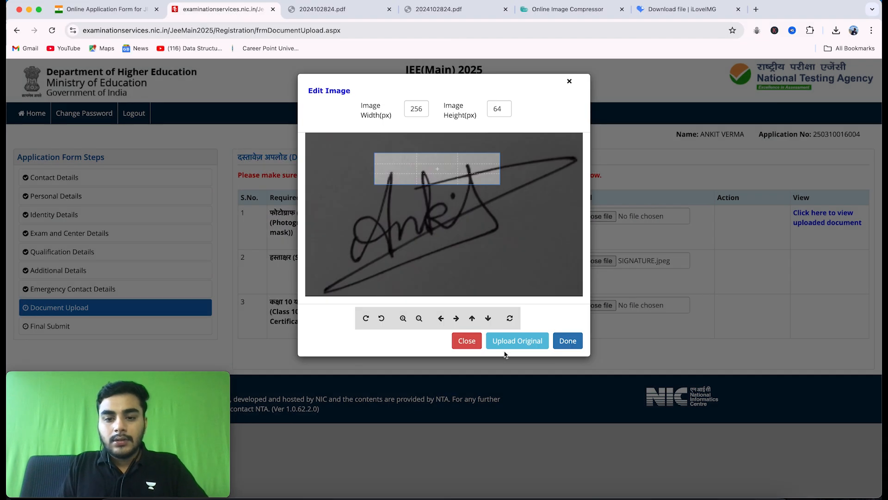
pyautogui.click(514, 343)
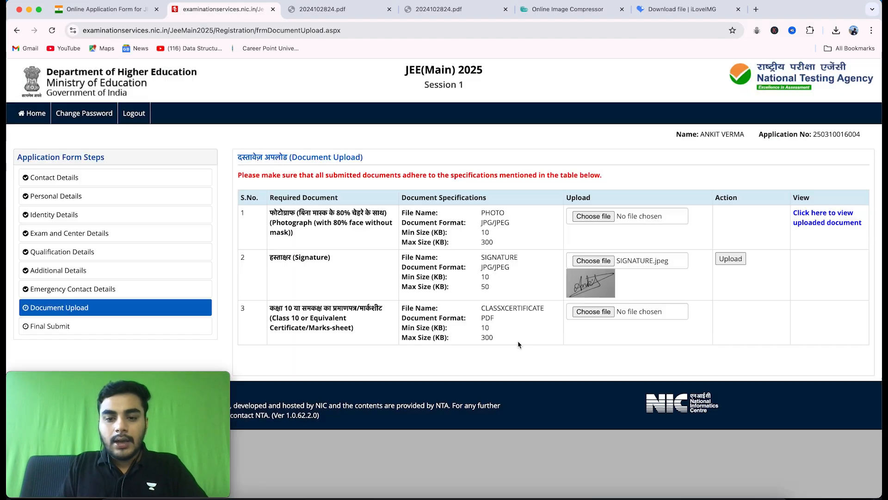
pyautogui.click(730, 259)
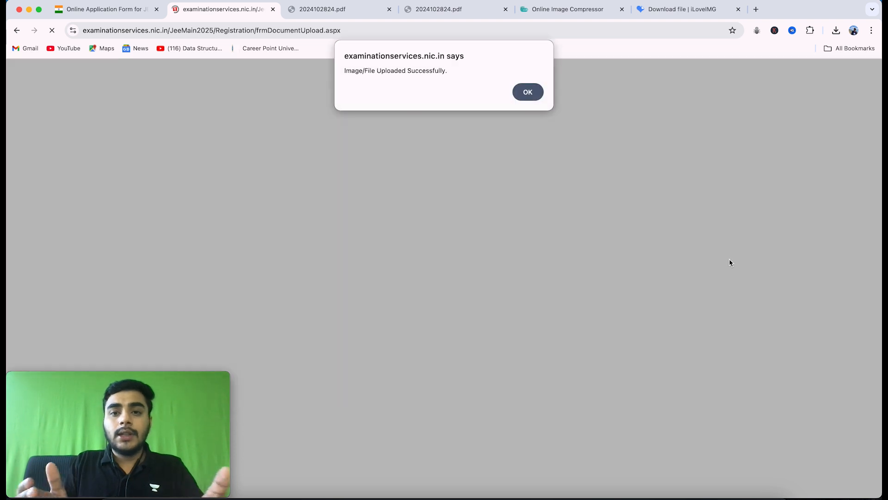
pyautogui.click(530, 95)
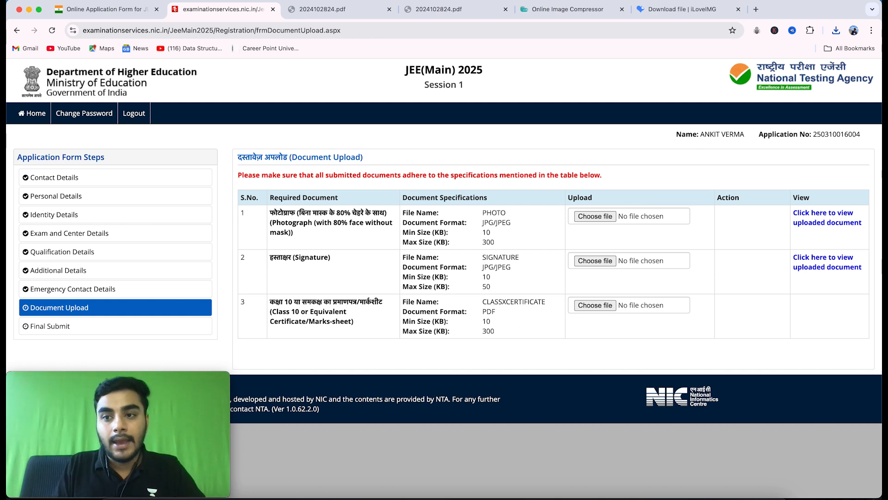
pyautogui.click(756, 9)
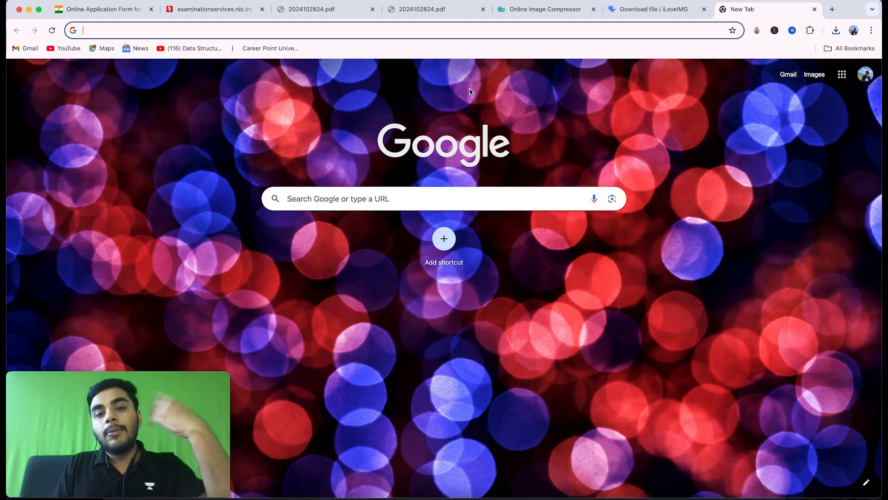
# - Search Google for 'image to pdf' and open iLovePDF's JPG to PDF converter
pyautogui.click(415, 28)
pyautogui.write('image toi')
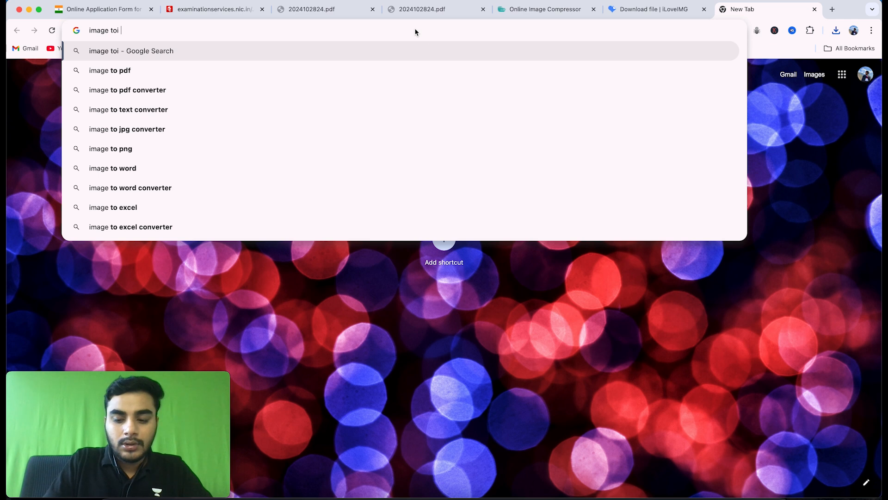
pyautogui.press('BackSpace')
pyautogui.write('pdf')
pyautogui.press('Return')
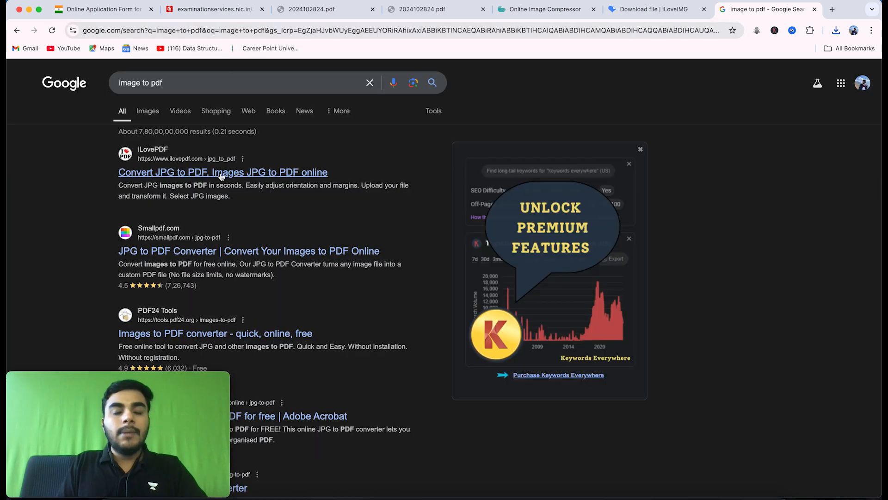
pyautogui.click(221, 175)
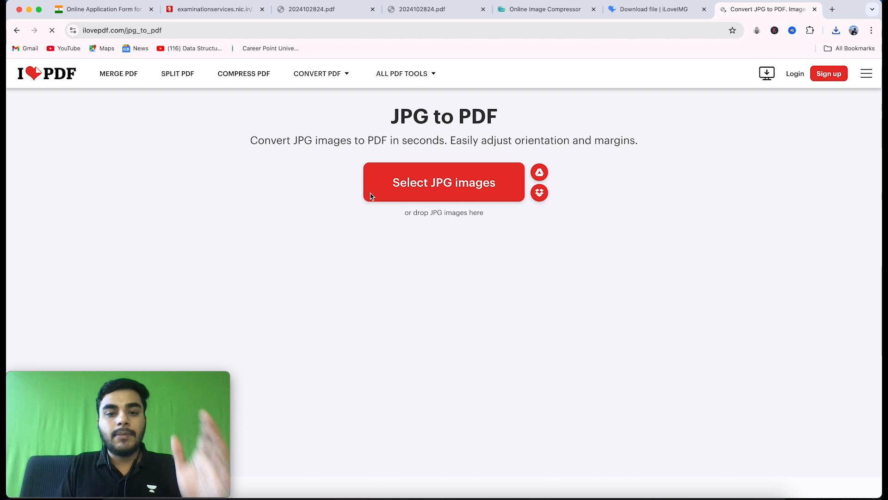
# - Cancel picking the photograph to convert and go back to the JEE document upload tab
pyautogui.click(407, 188)
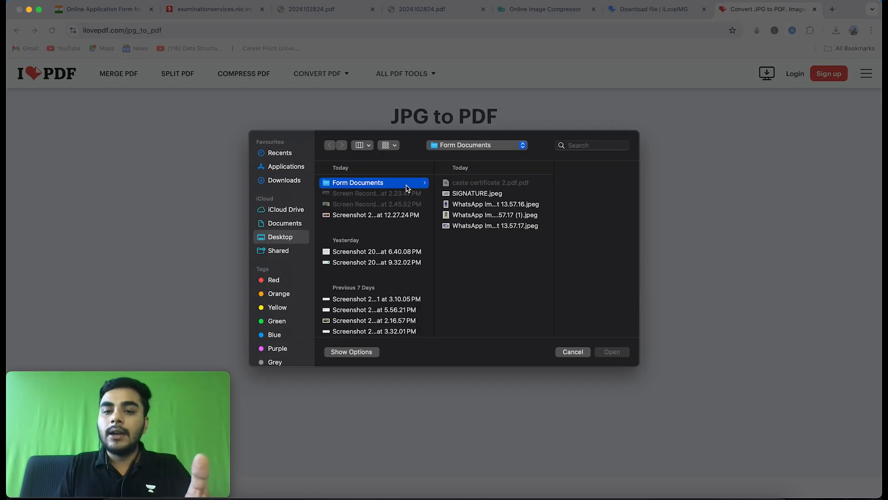
pyautogui.click(471, 215)
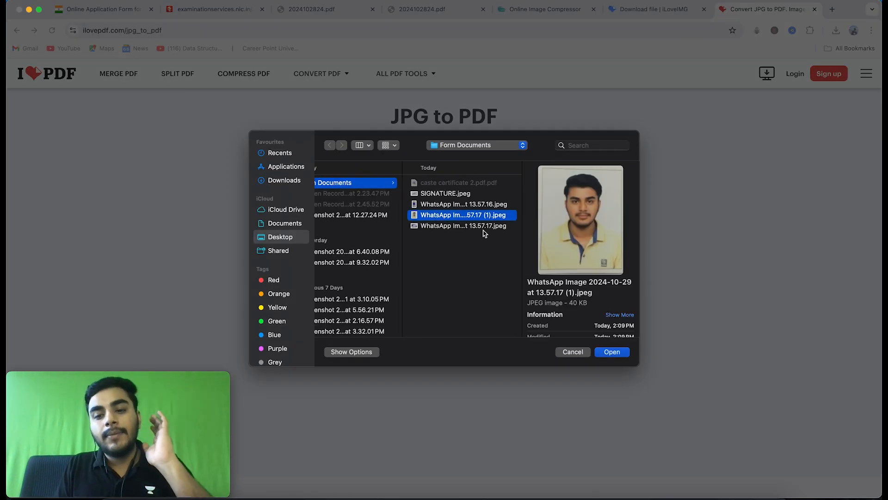
pyautogui.click(573, 356)
pyautogui.click(632, 13)
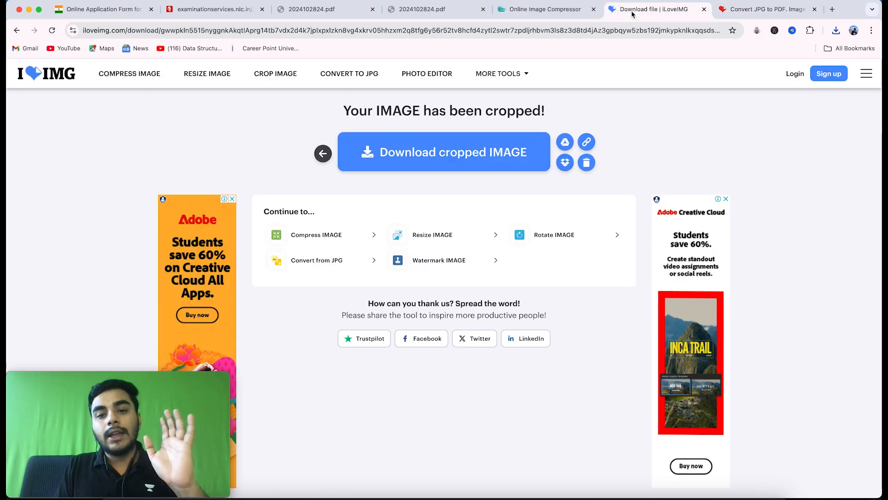
pyautogui.click(526, 11)
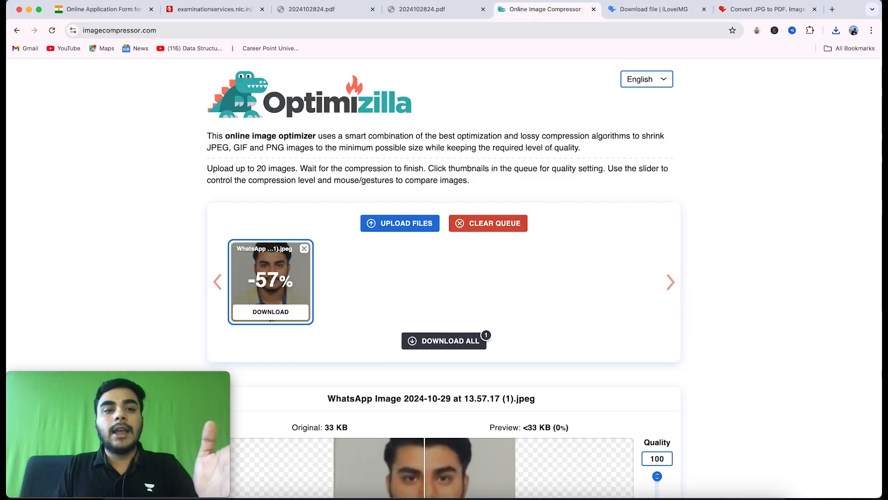
pyautogui.click(207, 9)
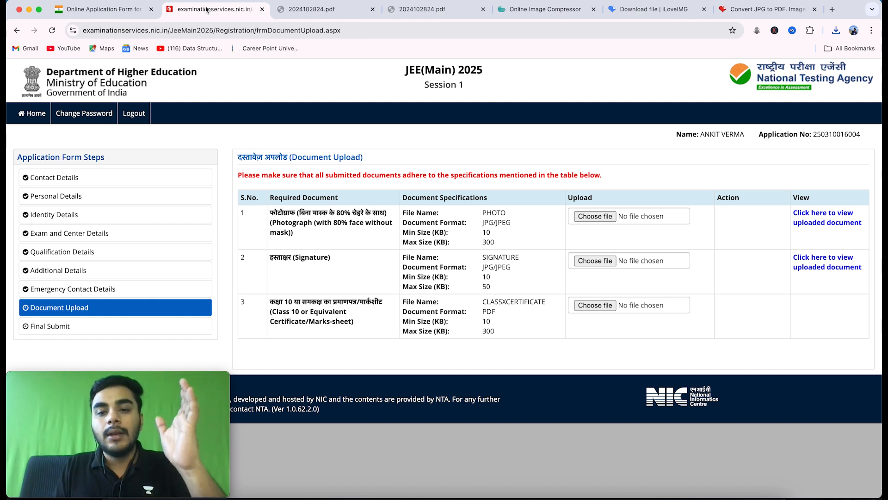
# - Choose Class 10th marksheet.pdf from Downloads for the Class 10 certificate row, then minimise Chrome
pyautogui.click(599, 305)
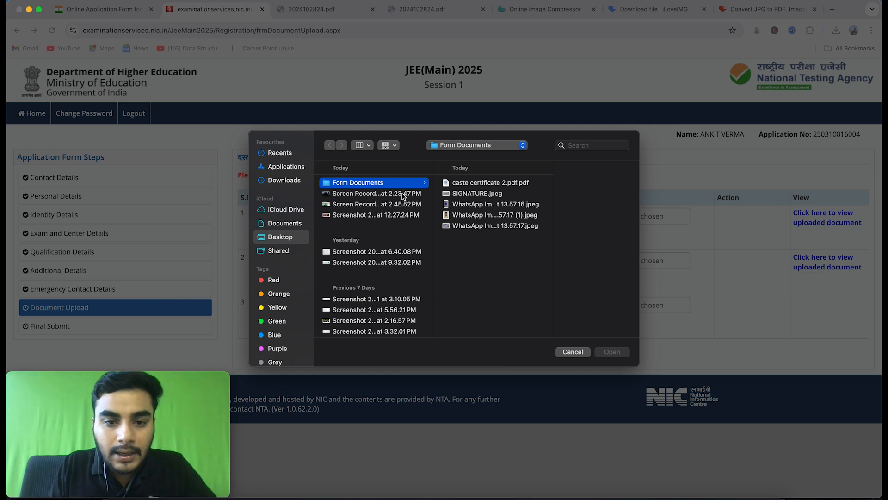
pyautogui.click(287, 180)
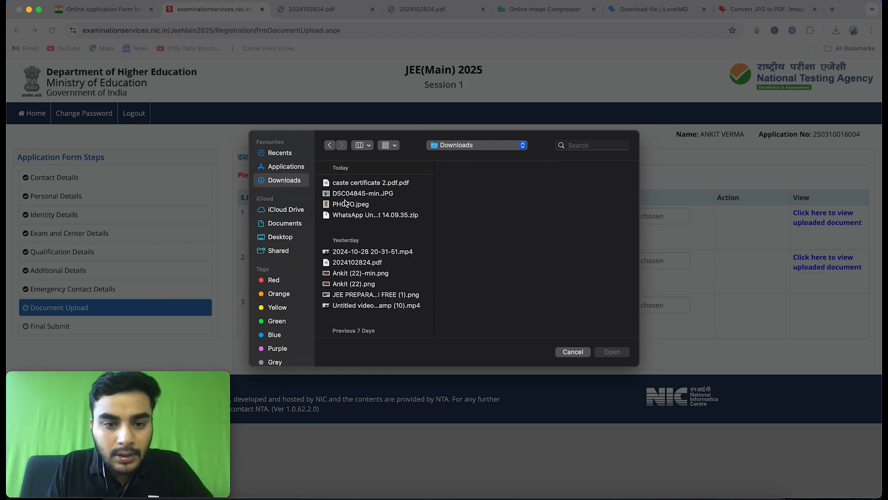
pyautogui.click(376, 195)
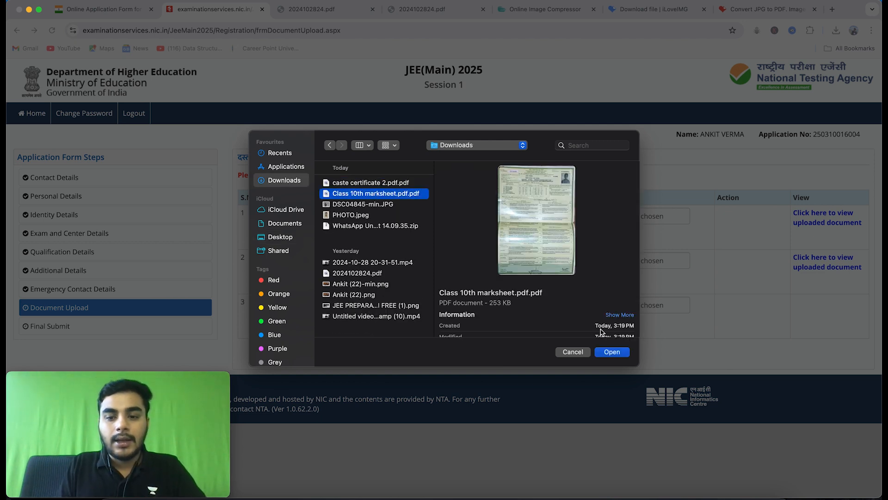
pyautogui.click(613, 353)
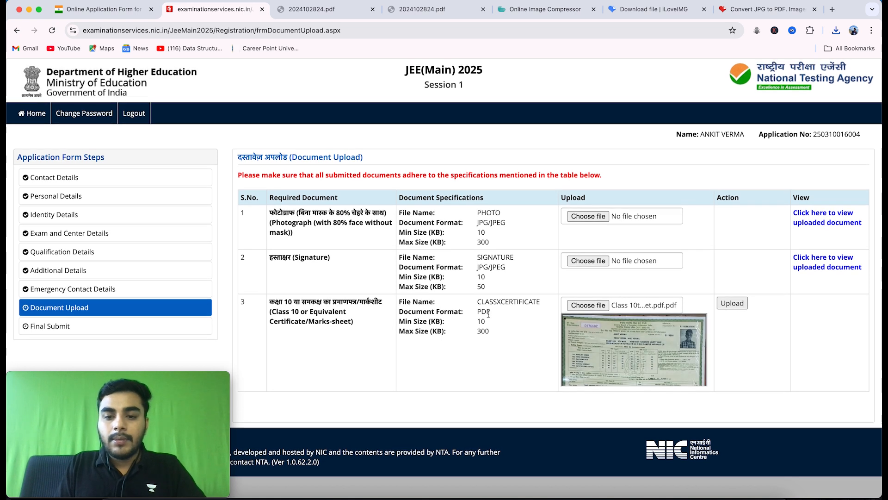
pyautogui.click(28, 9)
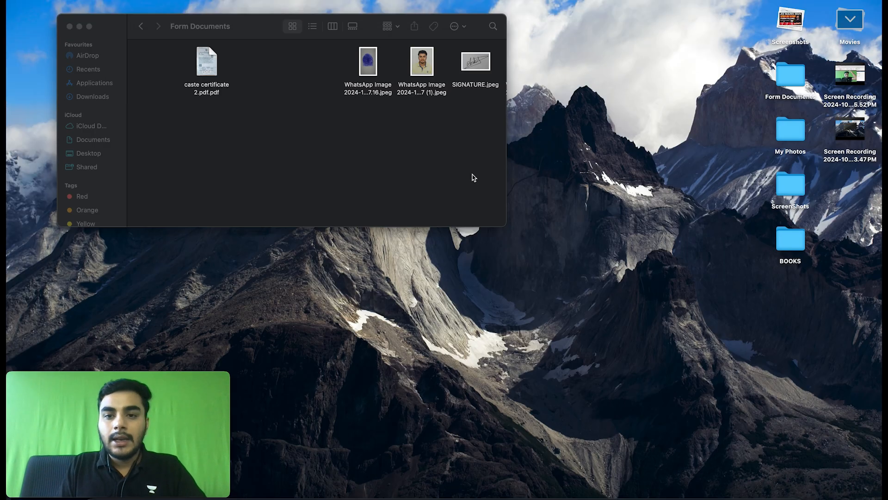
# - Rename the Class 10 marksheet in Downloads to CLASSXCERTIFICATE.pdf and return to Chrome
pyautogui.click(89, 152)
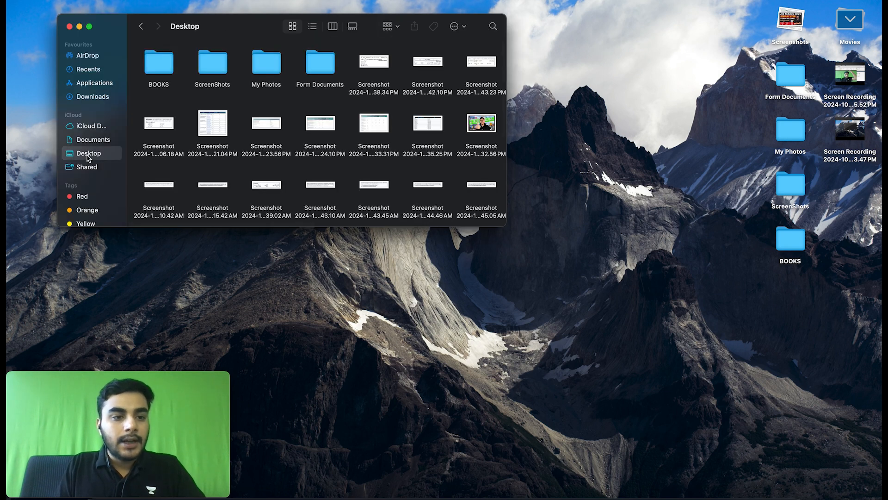
pyautogui.click(98, 98)
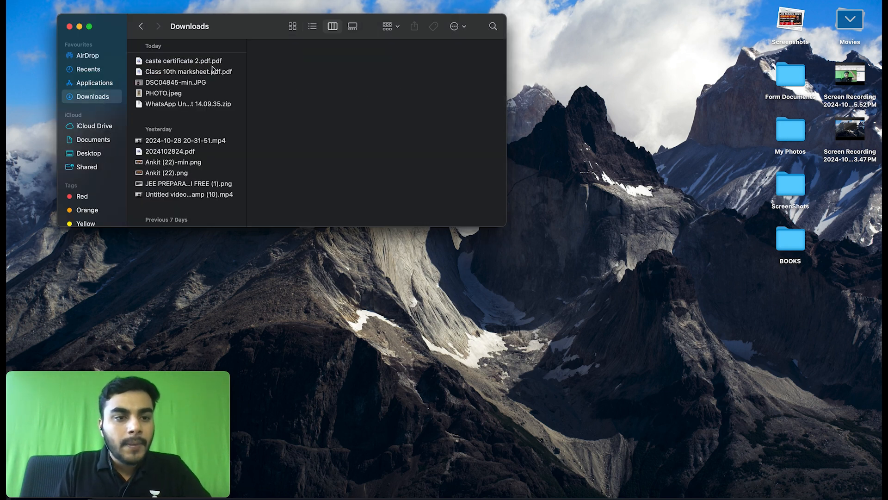
pyautogui.click(183, 73)
pyautogui.rightClick(183, 73)
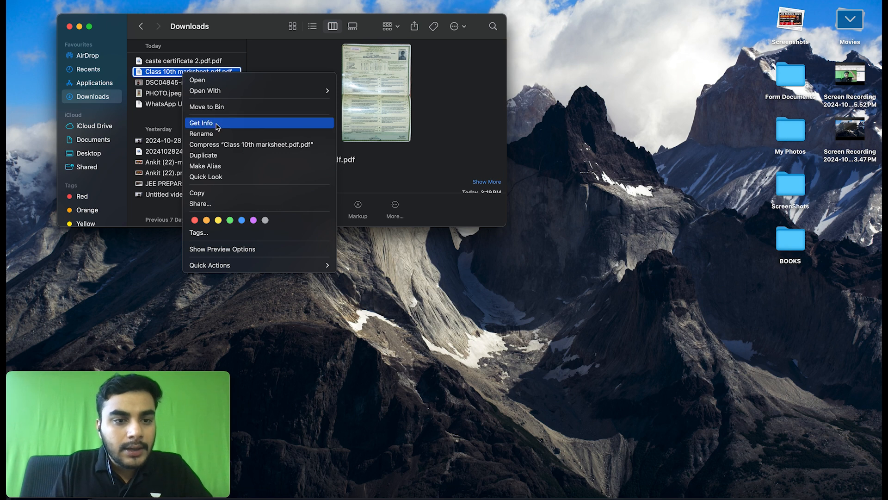
pyautogui.click(201, 134)
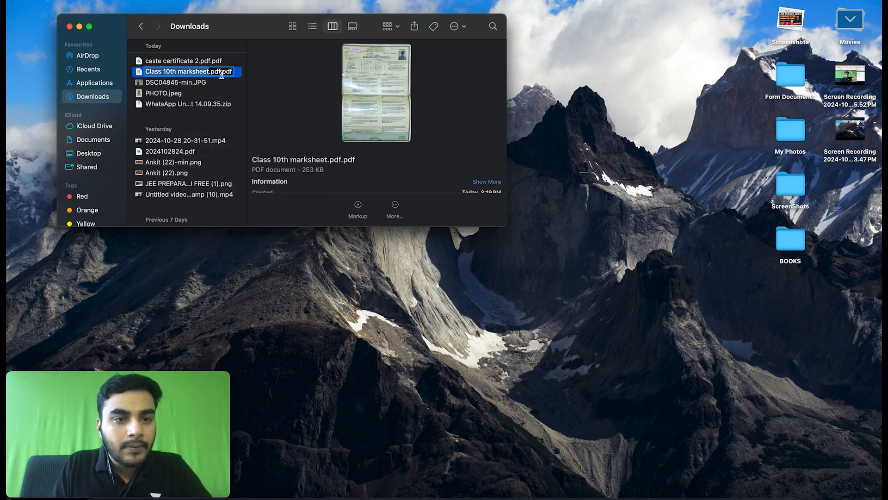
pyautogui.click(222, 74)
pyautogui.press('BackSpace')
pyautogui.press('BackSpace')
pyautogui.press('BackSpace')
pyautogui.press('BackSpace')
pyautogui.press('BackSpace')
pyautogui.press('BackSpace')
pyautogui.press('BackSpace')
pyautogui.press('BackSpace')
pyautogui.press('BackSpace')
pyautogui.press('BackSpace')
pyautogui.press('BackSpace')
pyautogui.press('BackSpace')
pyautogui.press('BackSpace')
pyautogui.press('BackSpace')
pyautogui.press('BackSpace')
pyautogui.press('BackSpace')
pyautogui.press('BackSpace')
pyautogui.press('BackSpace')
pyautogui.press('BackSpace')
pyautogui.press('BackSpace')
pyautogui.press('BackSpace')
pyautogui.press('BackSpace')
pyautogui.press('BackSpace')
pyautogui.press('BackSpace')
pyautogui.write('CLASS')
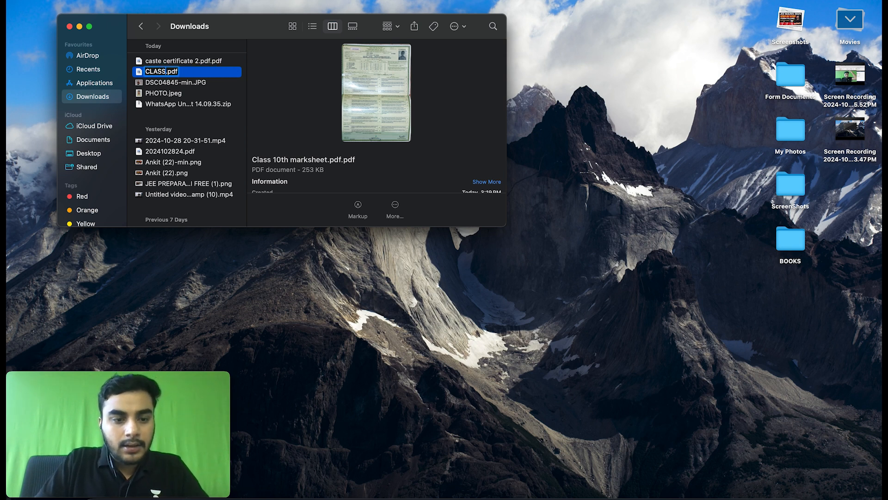
pyautogui.write('XCERTIFIC')
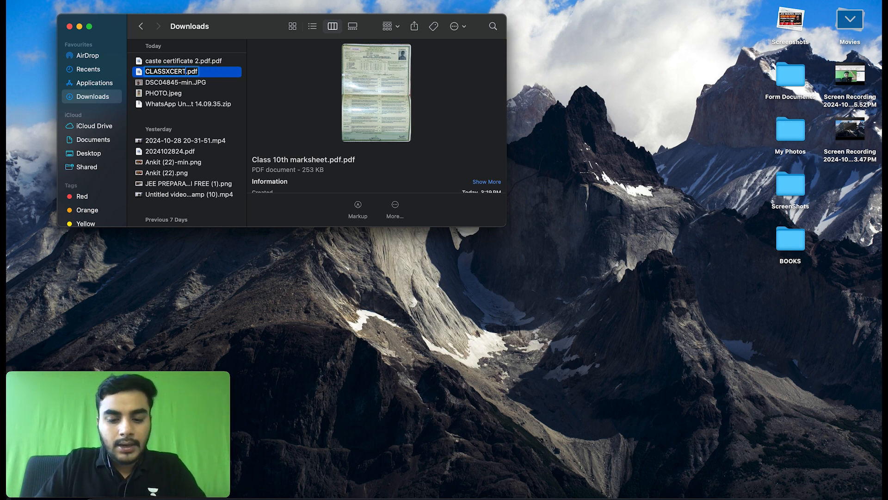
pyautogui.write('ATE')
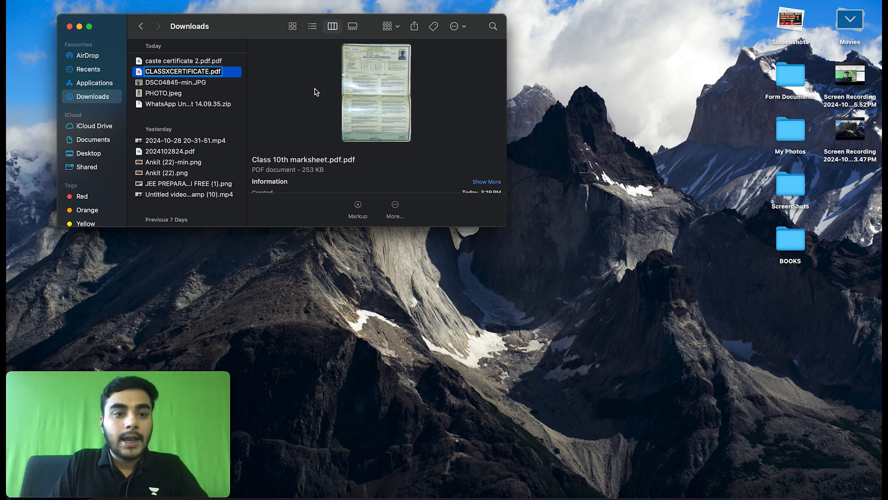
pyautogui.press('Return')
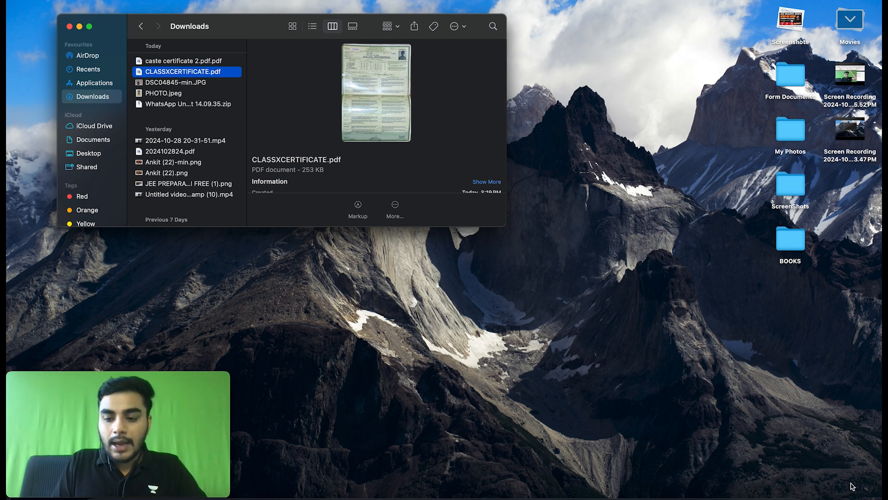
pyautogui.click(788, 484)
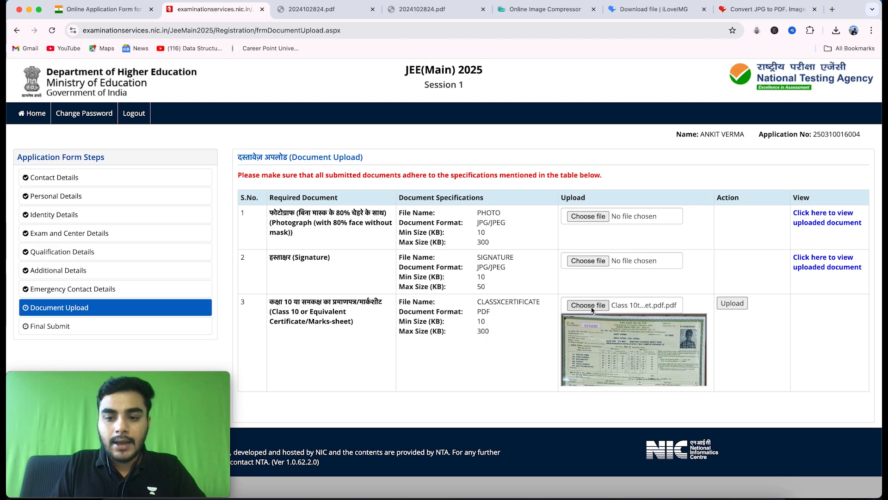
# - Upload CLASSXCERTIFICATE.pdf in the Class 10 certificate row and acknowledge the success alert
pyautogui.click(592, 307)
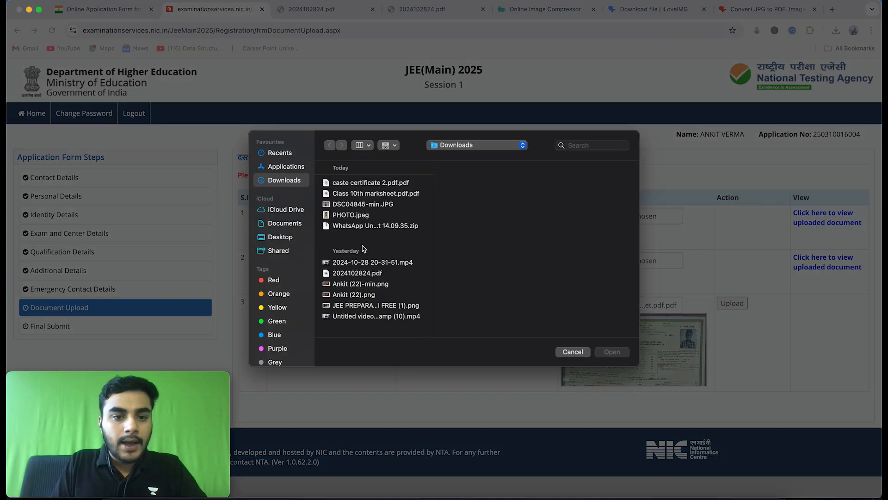
pyautogui.click(353, 194)
pyautogui.click(611, 355)
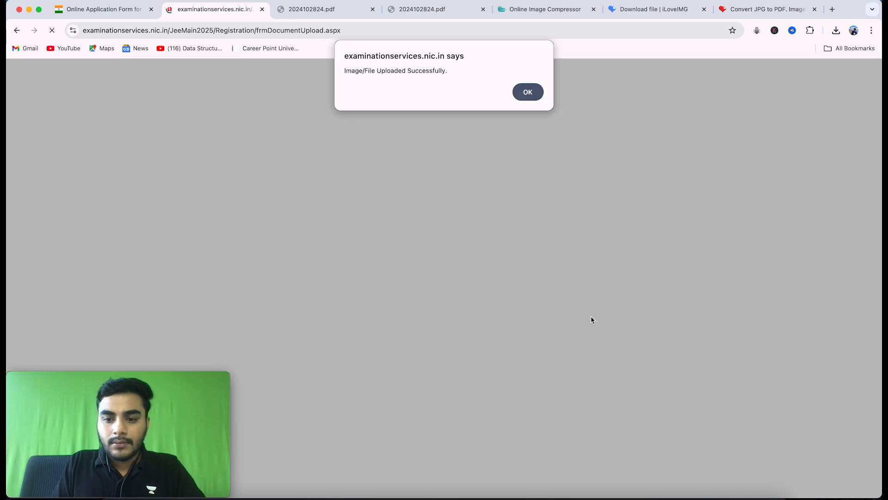
pyautogui.click(528, 92)
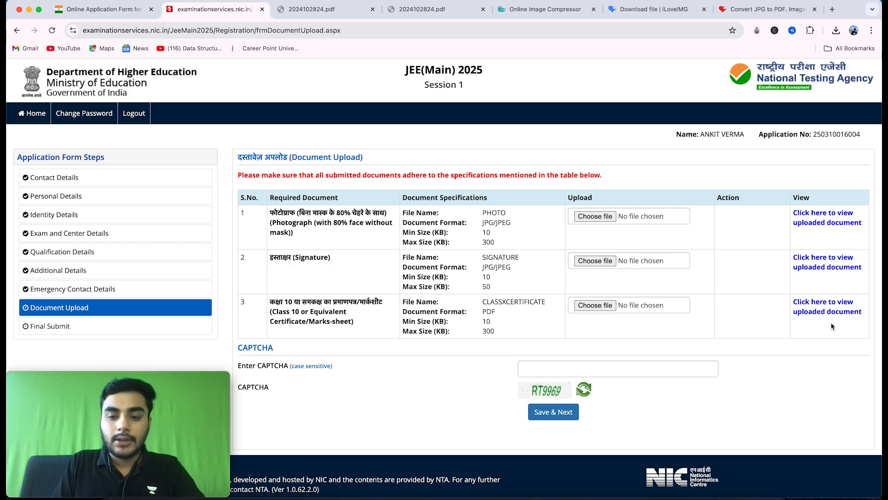
# - Fill in the CAPTCHA, Save & Next, and confirm submitting the Document Form
pyautogui.click(556, 364)
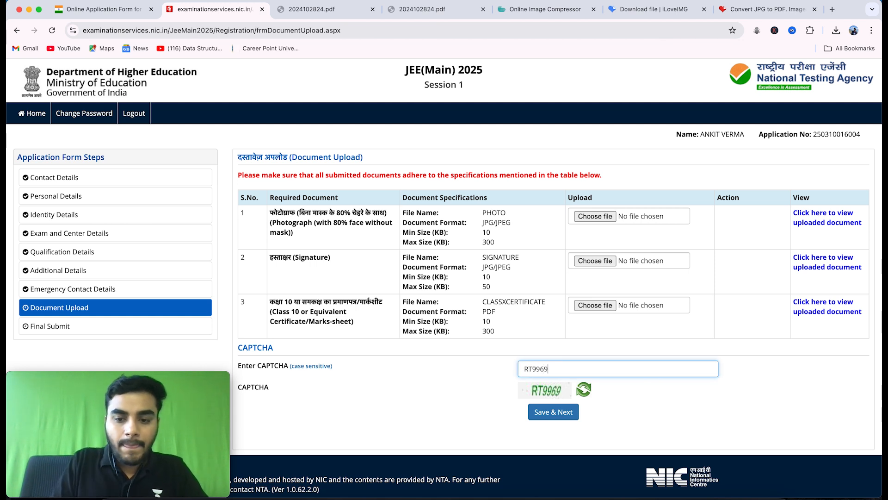
pyautogui.click(553, 416)
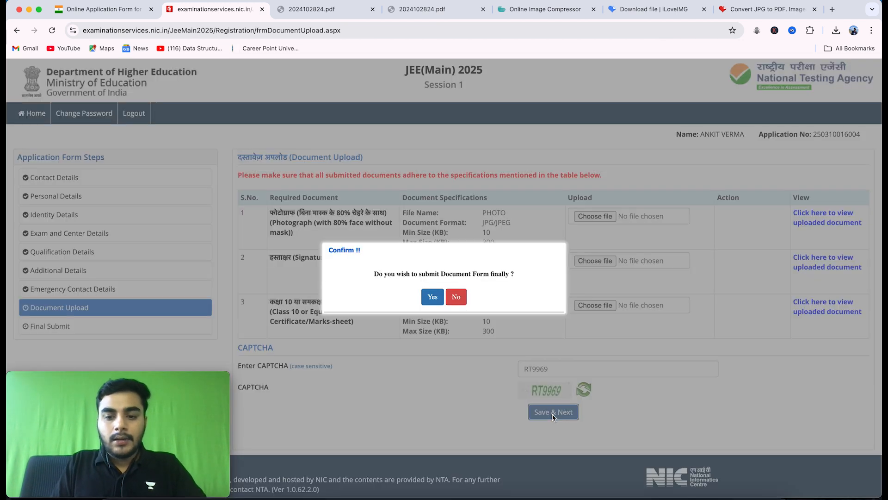
pyautogui.click(433, 296)
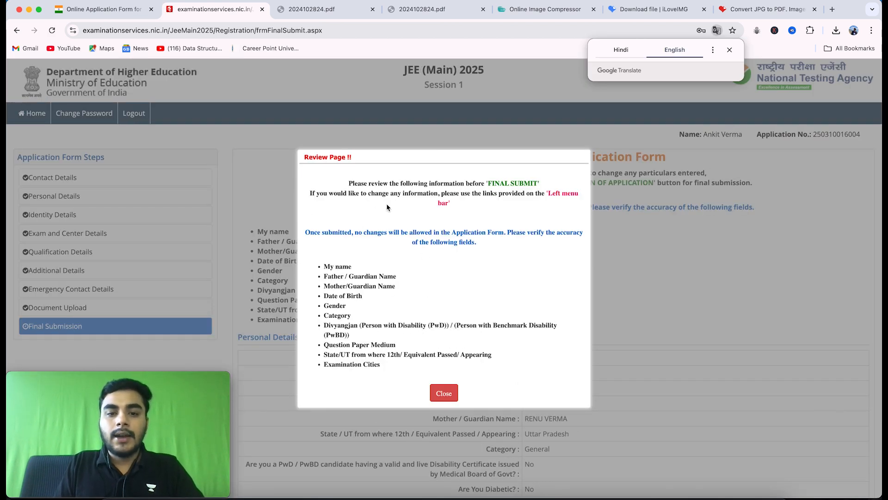
# - Dismiss the translate offer and Review Page notice, then scroll through the application summary
pyautogui.click(731, 51)
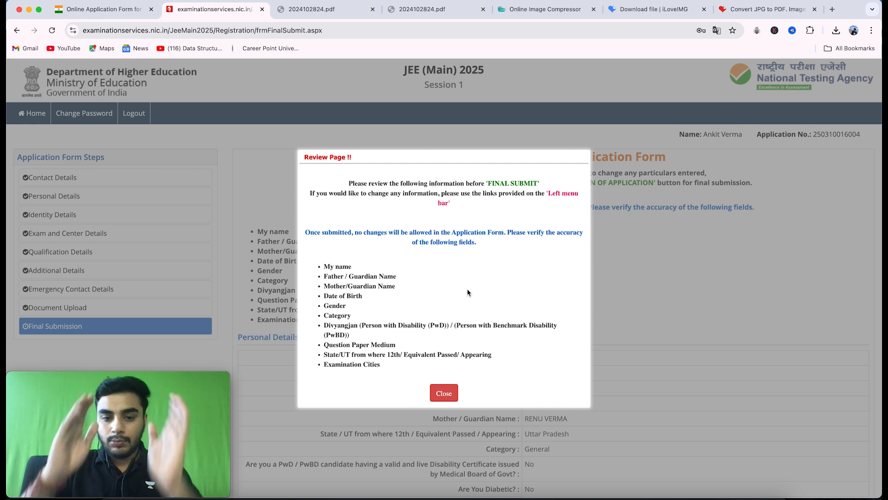
pyautogui.click(443, 394)
pyautogui.scroll(-4, 475, 279)
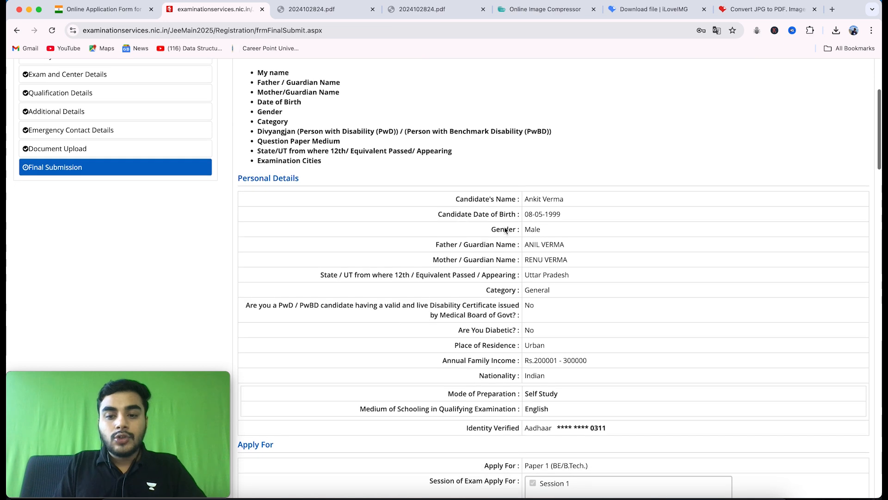
pyautogui.scroll(-4, 551, 288)
pyautogui.scroll(-6, 551, 287)
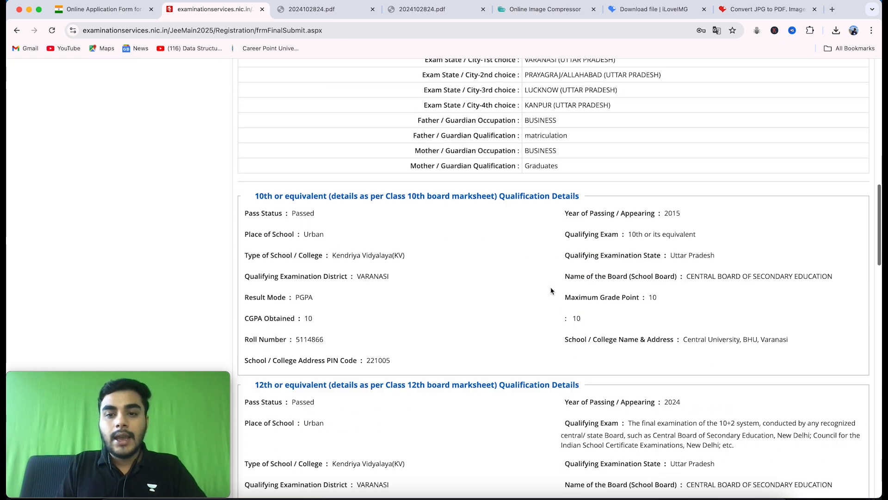
pyautogui.scroll(-5, 551, 290)
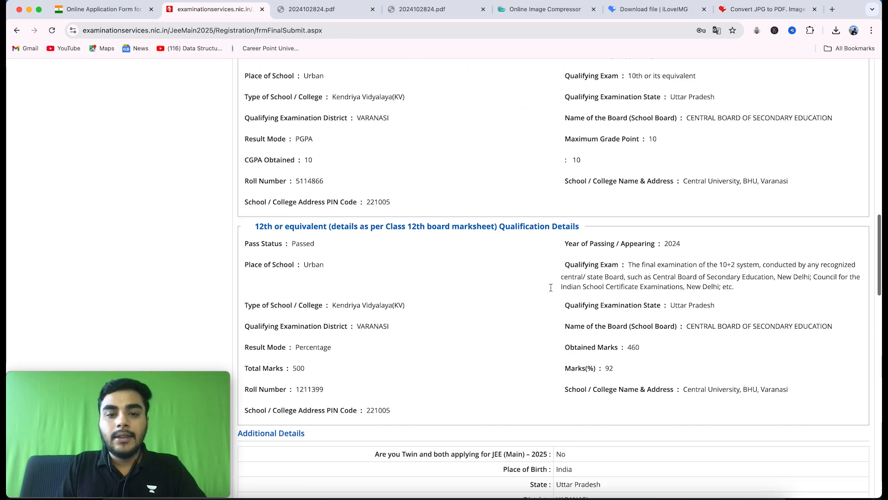
pyautogui.scroll(-5, 691, 197)
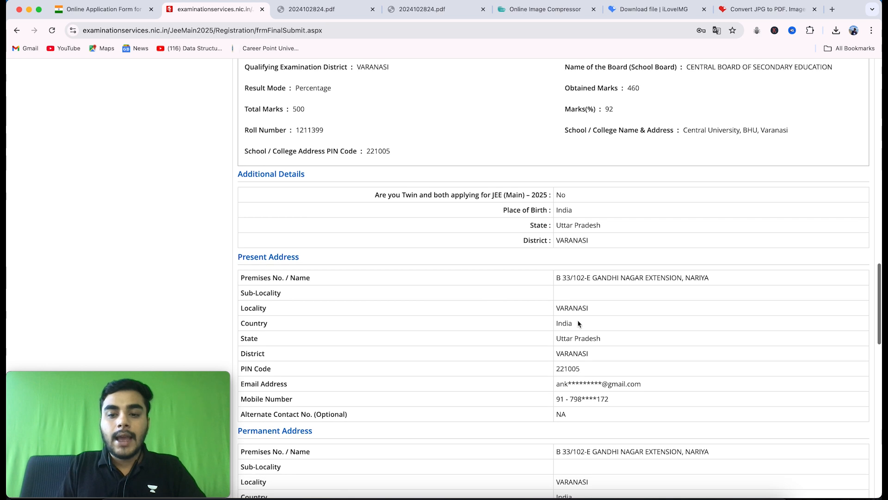
pyautogui.scroll(-7, 579, 324)
pyautogui.scroll(-4, 579, 324)
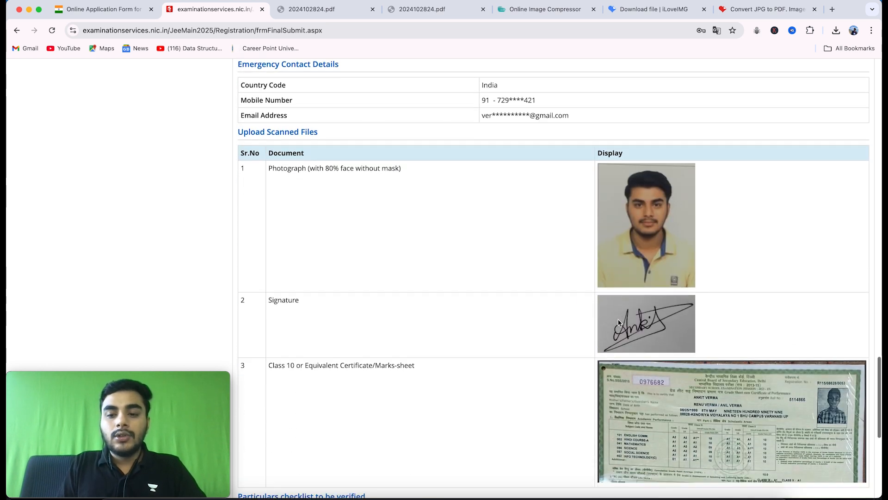
pyautogui.scroll(-4, 619, 322)
pyautogui.scroll(-2, 697, 351)
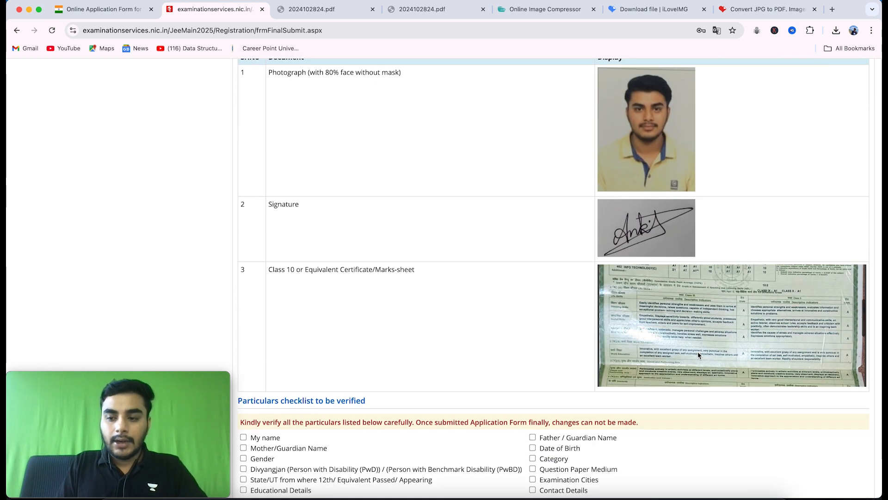
pyautogui.scroll(-6, 698, 351)
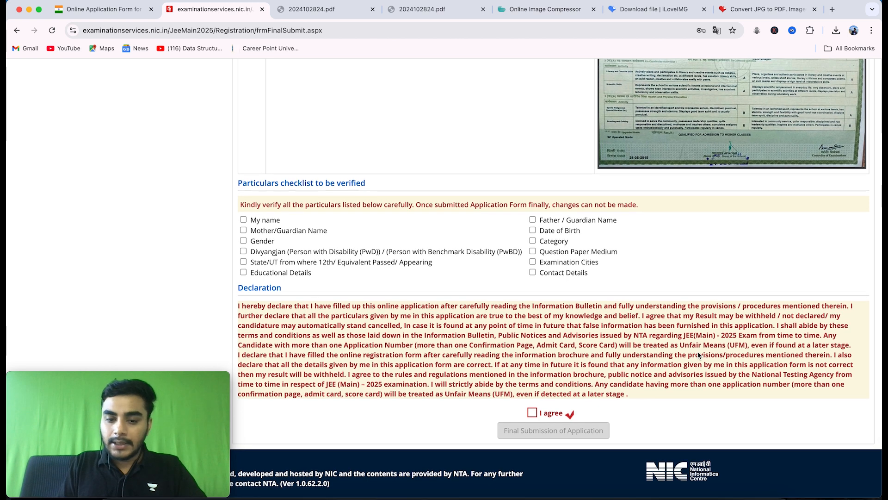
# - Tick all checklist particulars: name, gender, education, father's name, category, medium, cities, contact
pyautogui.click(244, 221)
pyautogui.click(244, 240)
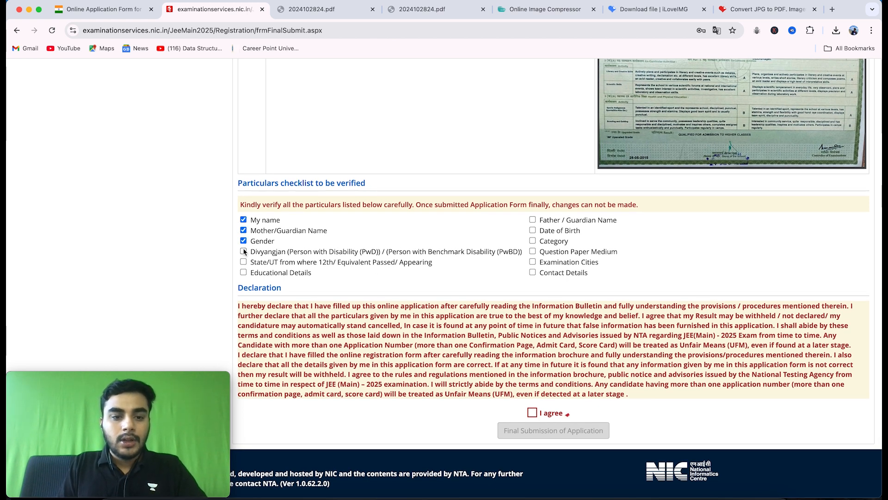
pyautogui.click(244, 272)
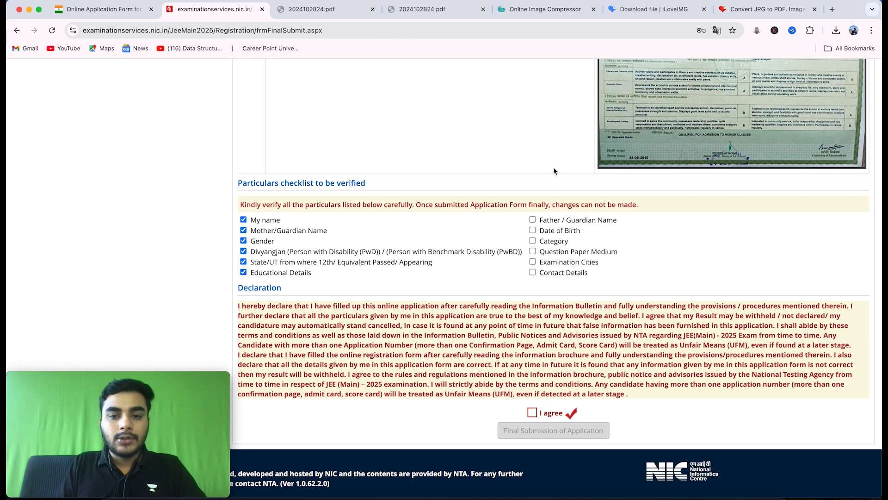
pyautogui.click(532, 220)
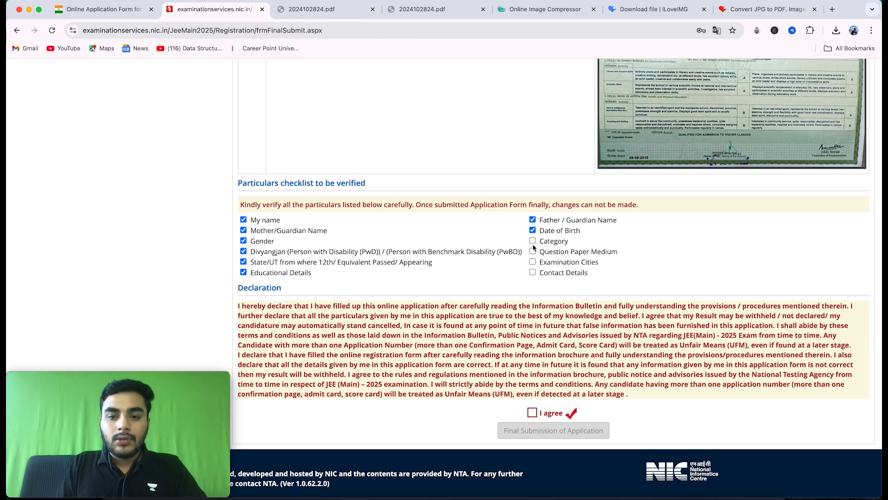
pyautogui.click(533, 242)
pyautogui.click(532, 251)
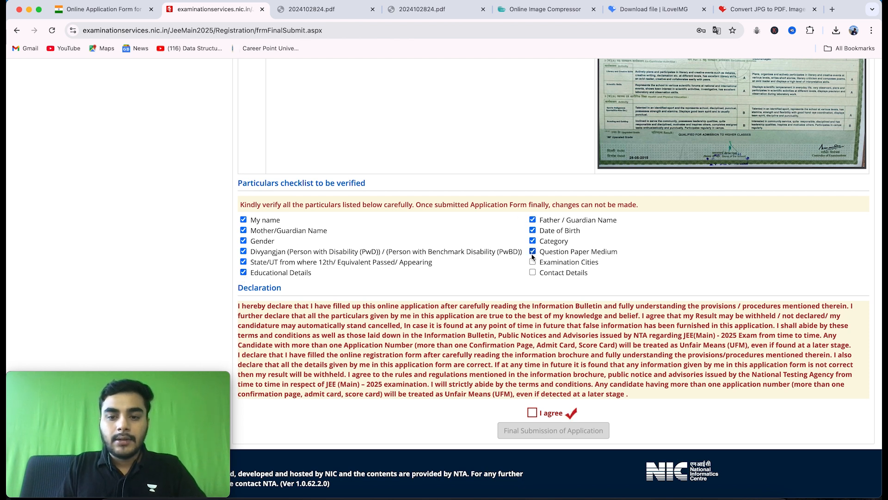
pyautogui.click(532, 262)
pyautogui.click(532, 272)
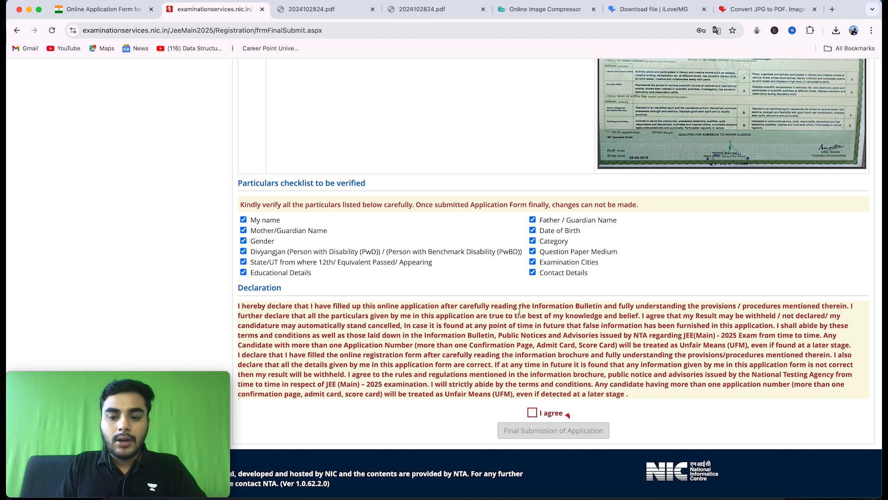
# - Accept the declaration and confirm Final Submission of the application
pyautogui.click(532, 412)
pyautogui.click(588, 434)
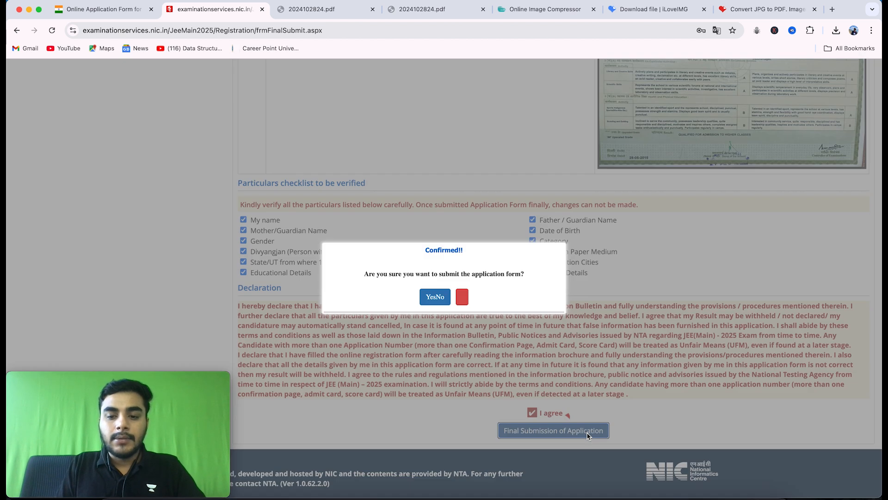
pyautogui.click(431, 298)
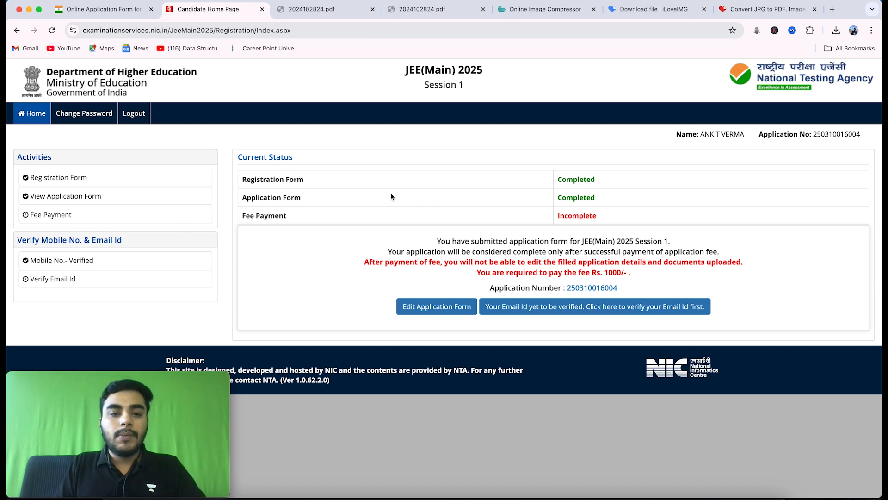
# - Open email ID verification, enter the CAPTCHA and request an emailed OTP
pyautogui.click(91, 214)
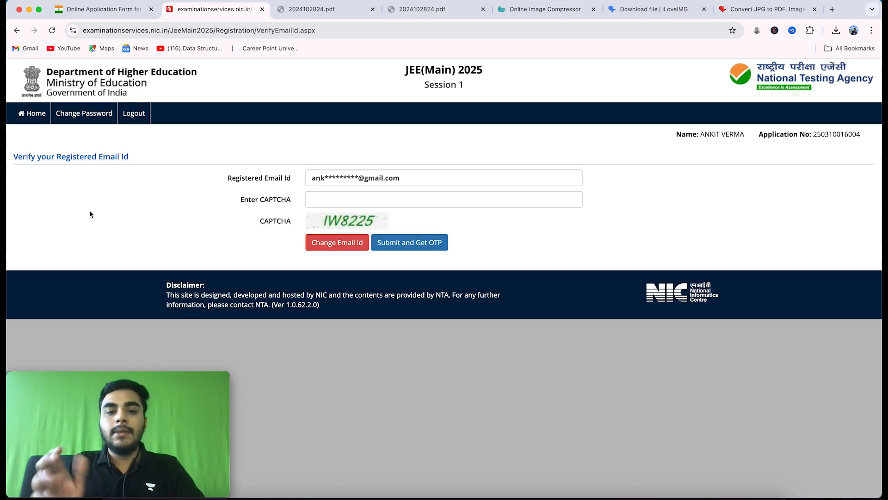
pyautogui.click(344, 195)
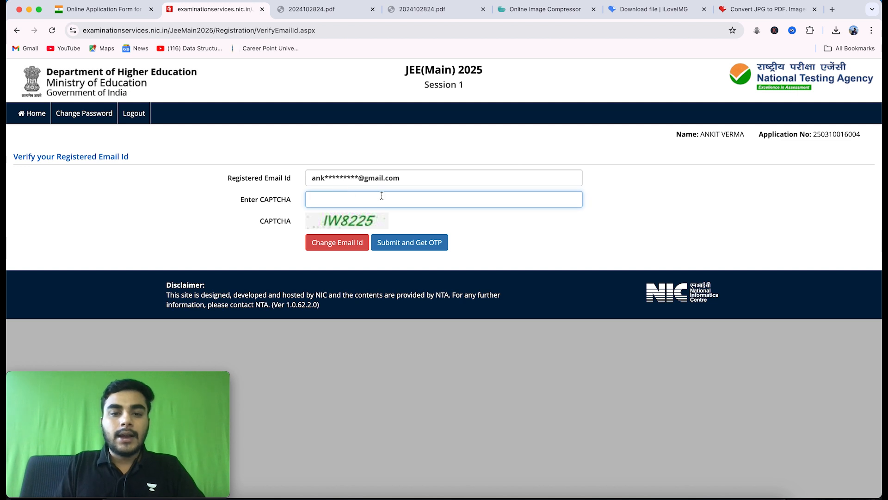
pyautogui.write('IW8225')
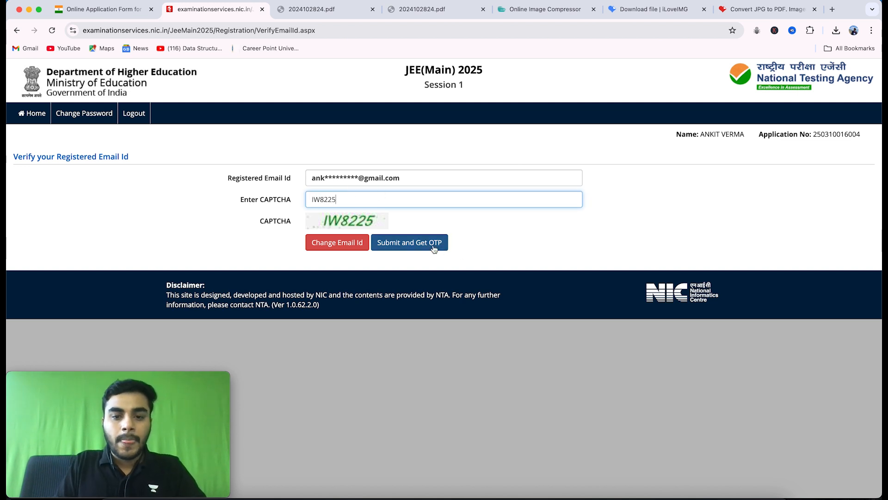
pyautogui.click(434, 248)
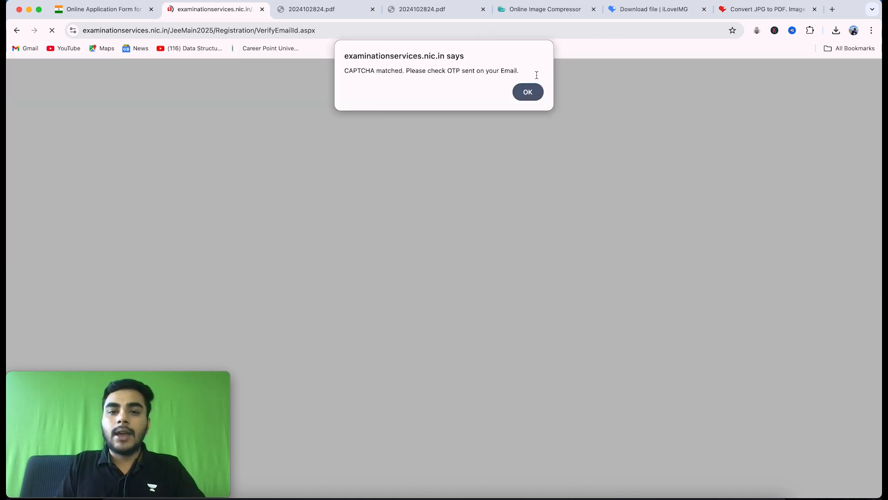
pyautogui.click(527, 92)
# - Enter the emailed OTP and verify the registered email ID
pyautogui.click(391, 196)
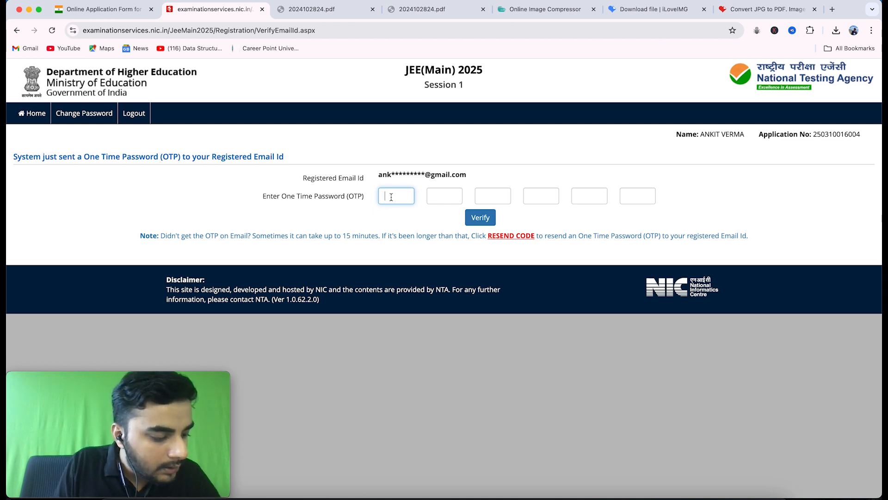
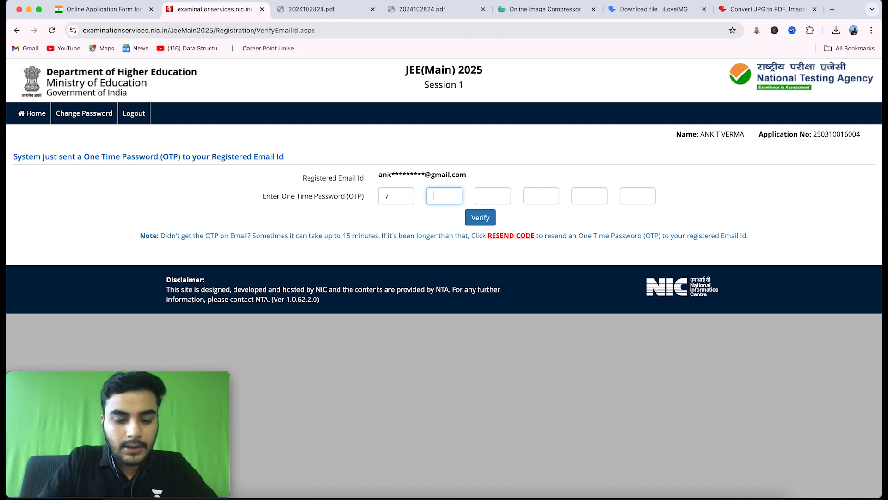
pyautogui.click(472, 216)
pyautogui.click(452, 336)
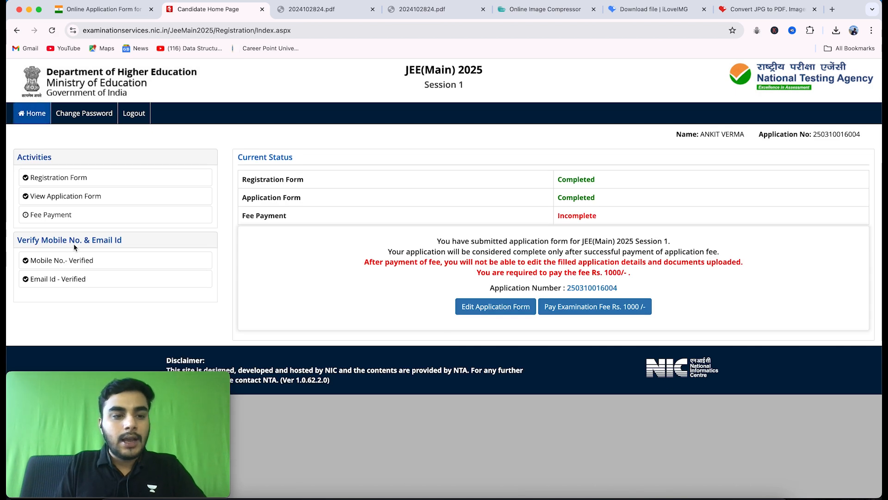
# - Choose Online Payment for the examination fee, confirm proceeding, and browse the SBIePay payment modes
pyautogui.click(100, 214)
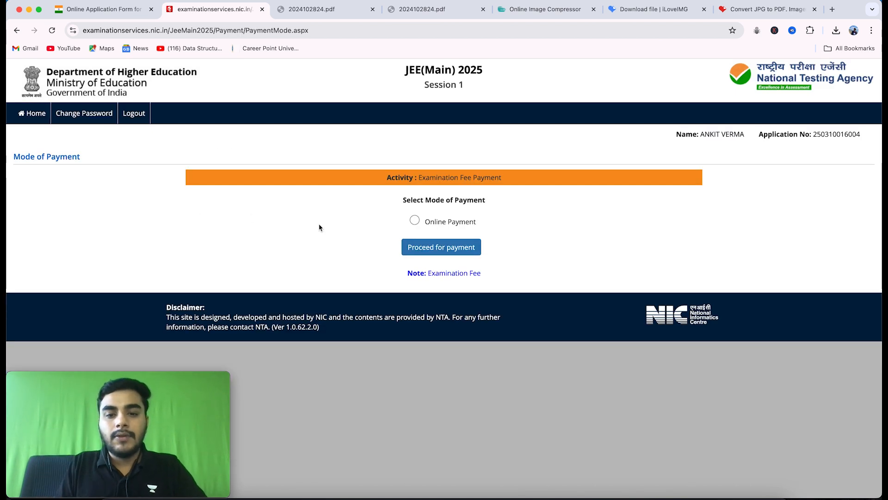
pyautogui.click(420, 221)
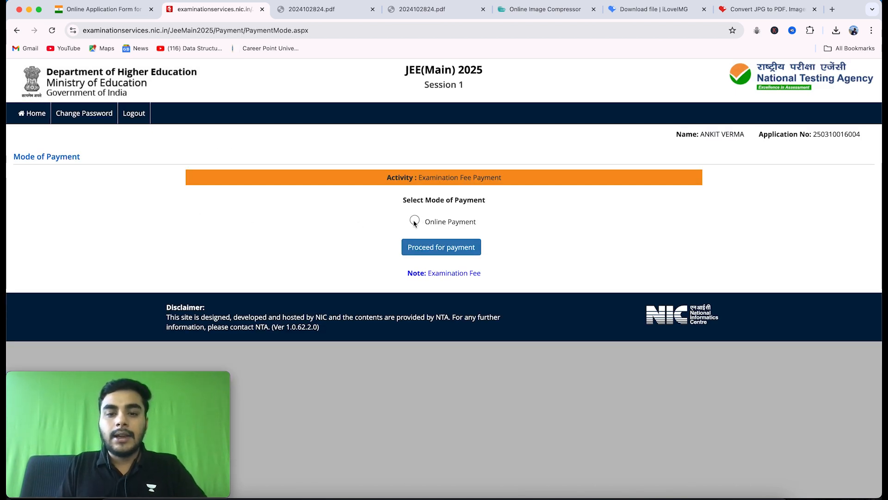
pyautogui.click(438, 248)
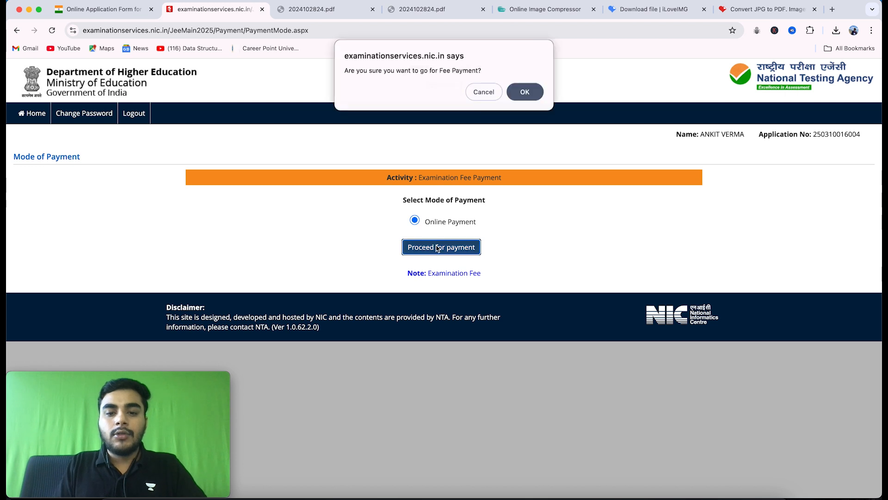
pyautogui.click(525, 92)
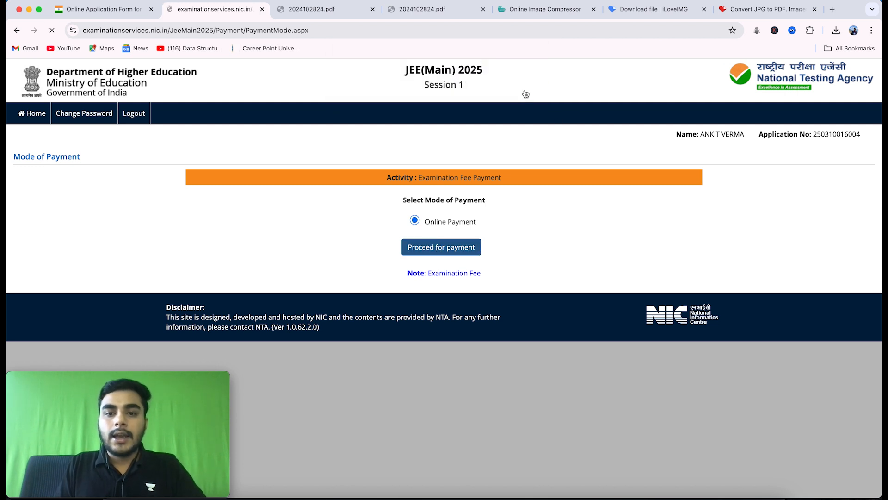
pyautogui.scroll(-2, 525, 92)
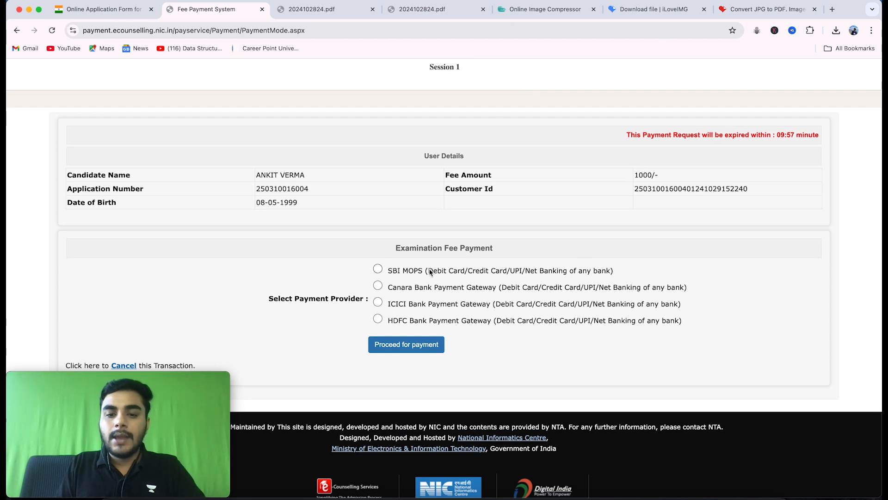
pyautogui.scroll(-1, 417, 274)
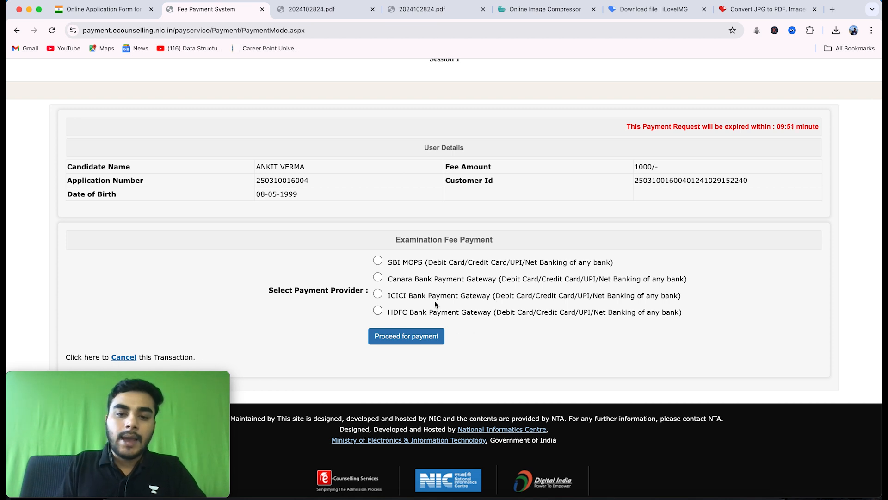
pyautogui.scroll(-1, 471, 315)
# - Proceed through SBI MOPS to the SBIePay Lite payment page
pyautogui.click(433, 340)
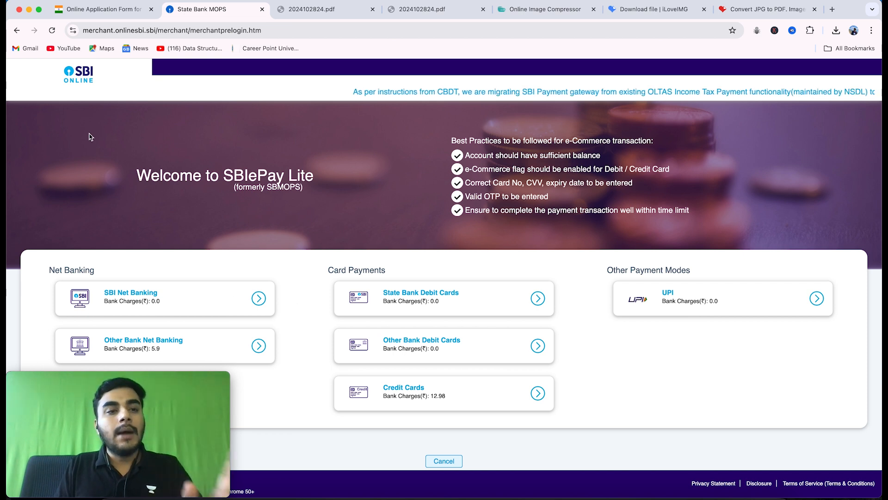
pyautogui.click(17, 31)
pyautogui.click(17, 31)
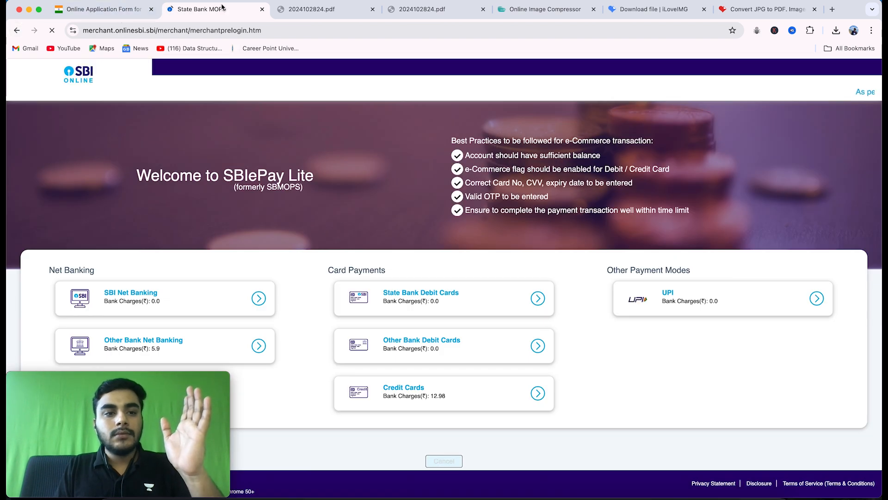
pyautogui.click(123, 9)
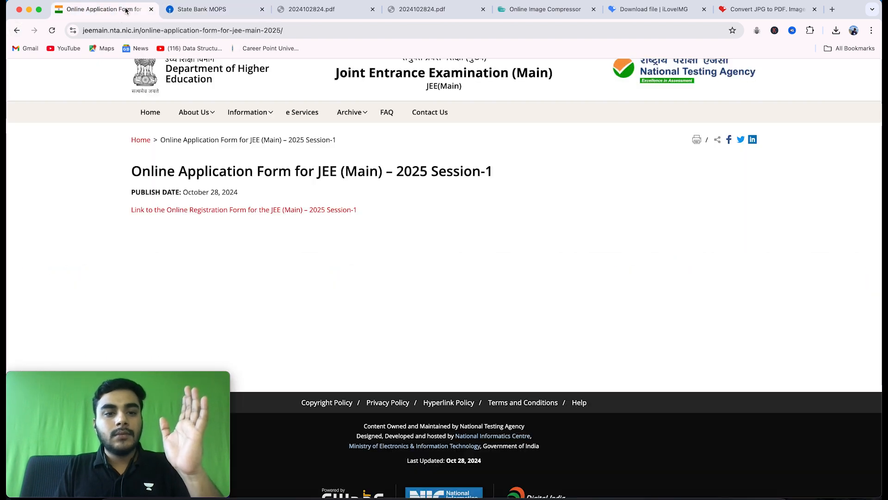
pyautogui.click(217, 8)
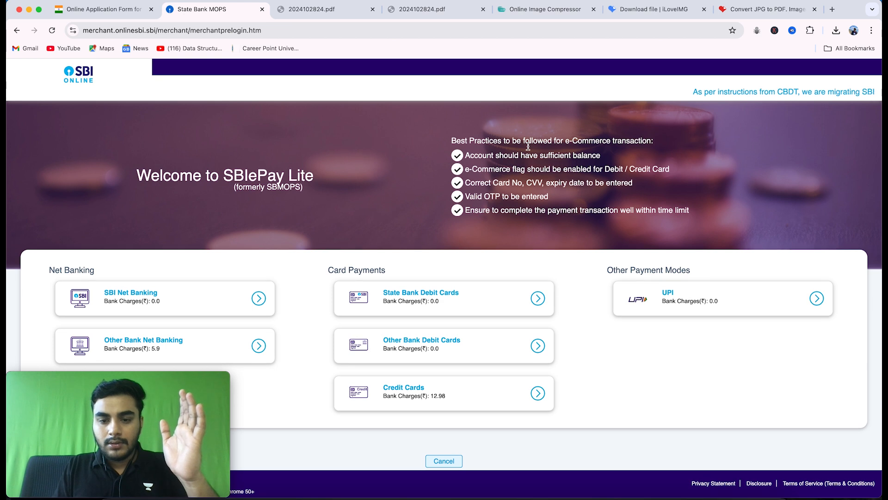
# - Cancel the SBIePay Lite transaction and return to the JEE candidate home page
pyautogui.click(439, 462)
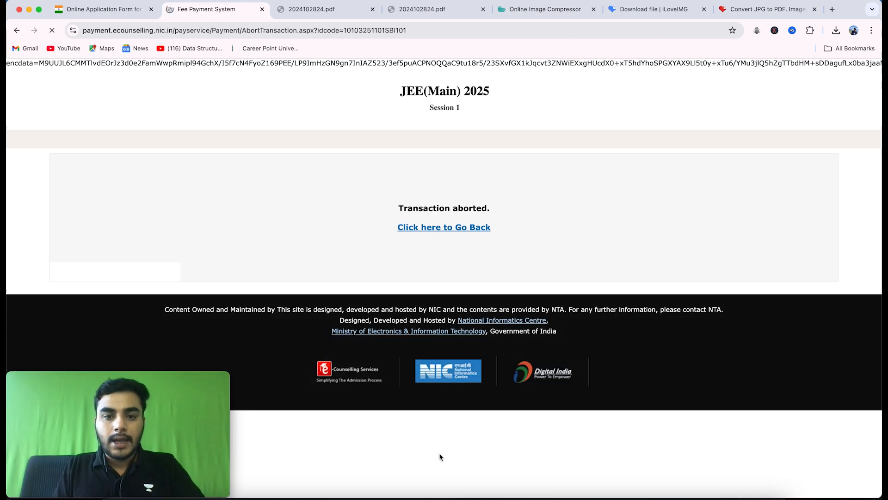
pyautogui.click(467, 228)
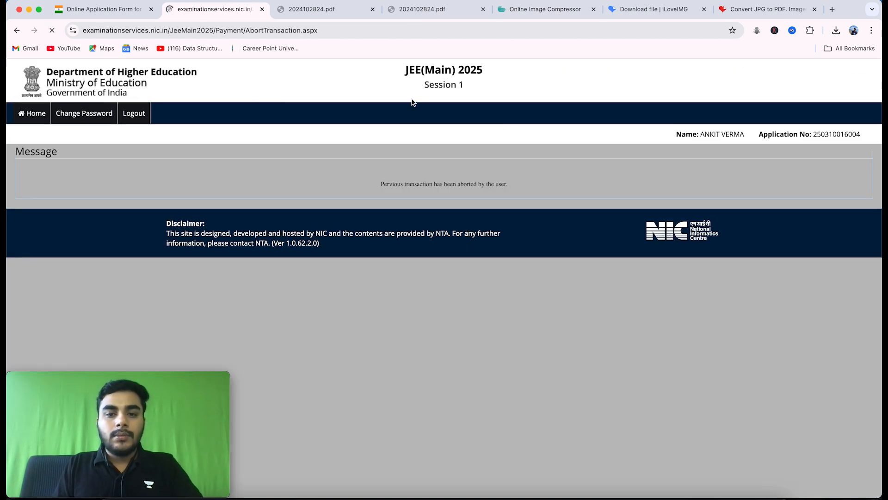
pyautogui.click(51, 37)
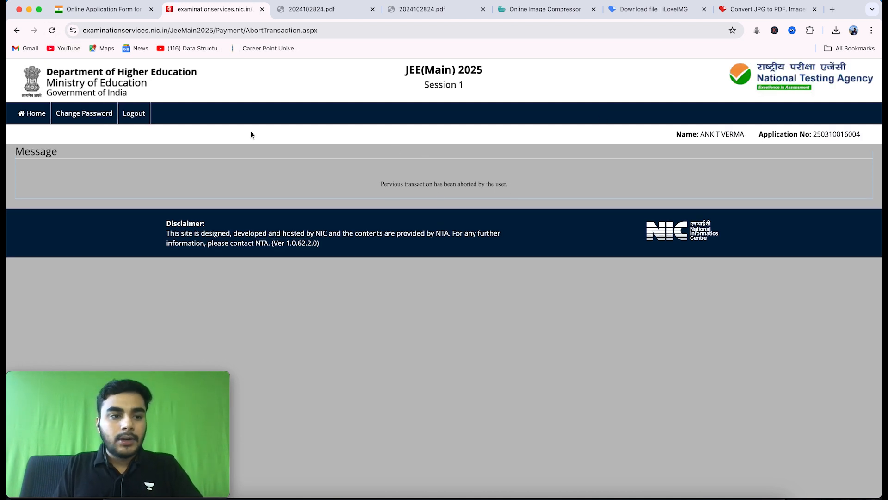
pyautogui.click(37, 112)
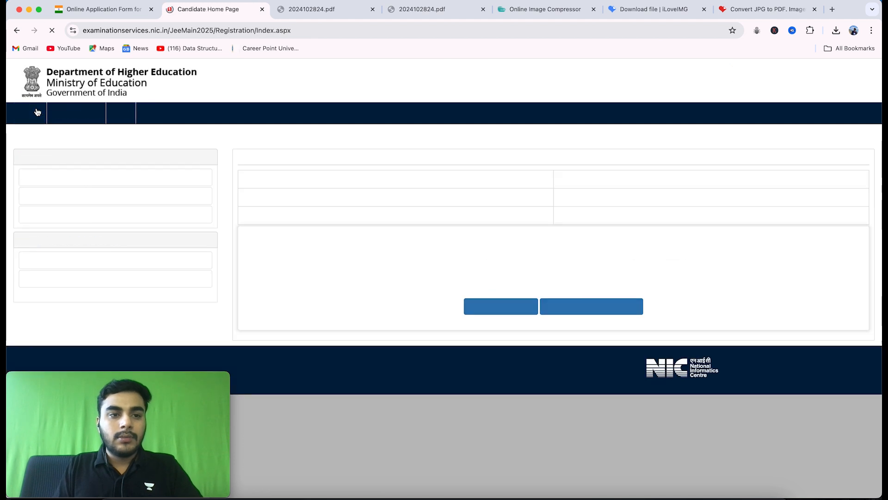